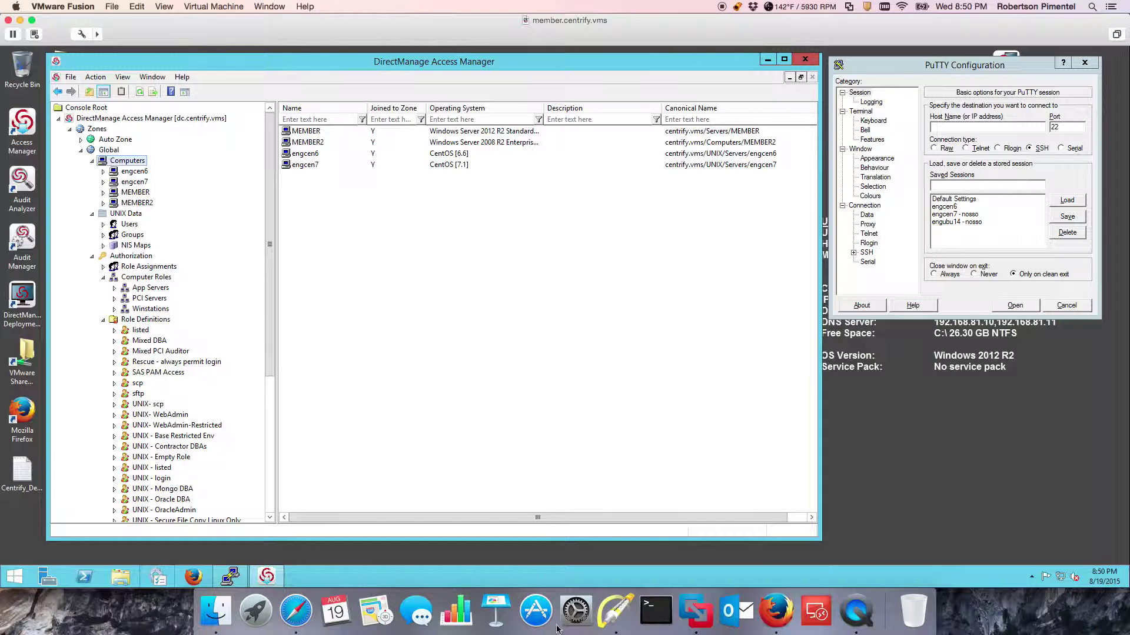
Start annotating over the Access Manager list of the Global zone's computers.
left_click(622, 631)
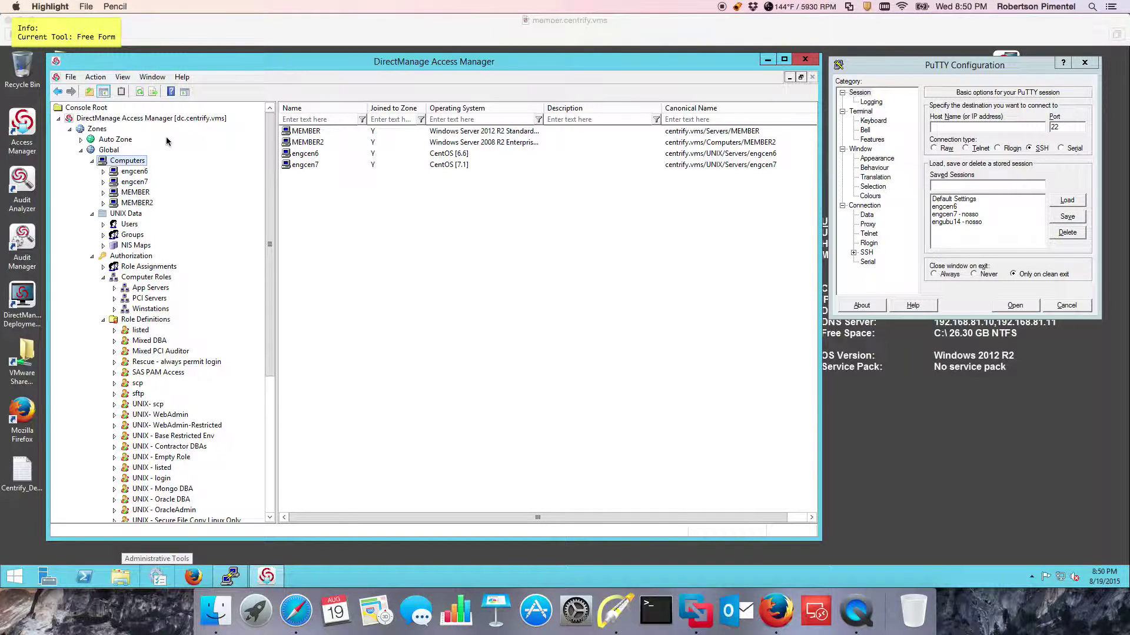
key("a")
left_click_drag(168, 128, 143, 151)
key("f")
key("r")
mouse_move(266, 95)
left_mouse_down()
mouse_move(331, 206)
mouse_move(605, 192)
left_mouse_up()
key("f")
key("l")
left_click_drag(389, 217, 331, 170)
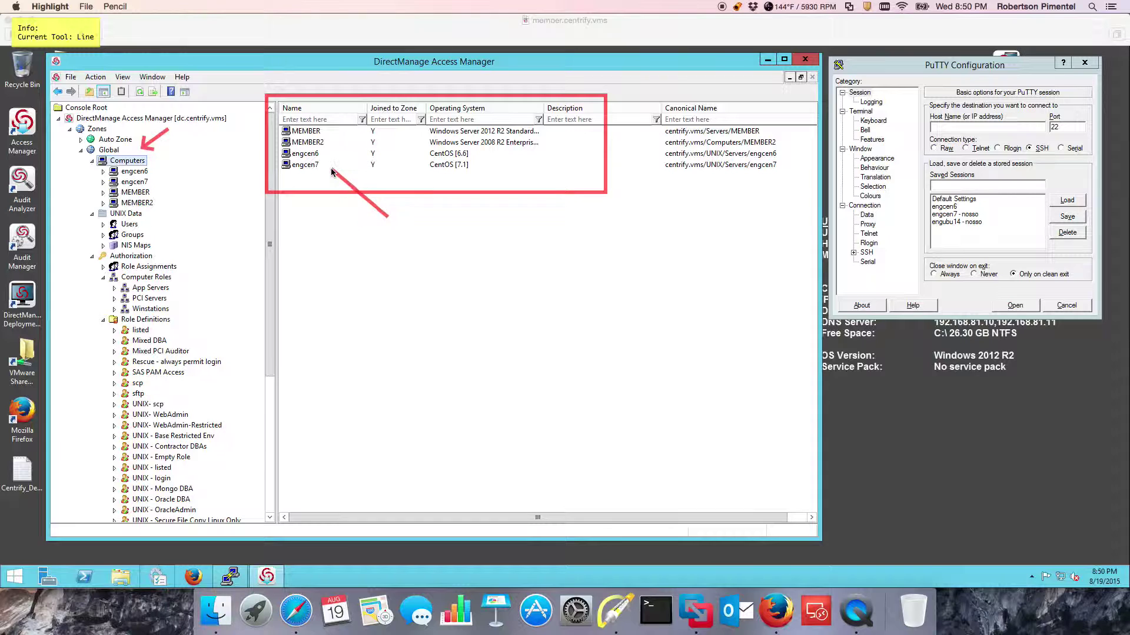
key("f")
key("l")
key("a")
left_click_drag(378, 115, 343, 138)
key("f")
key("super+k")
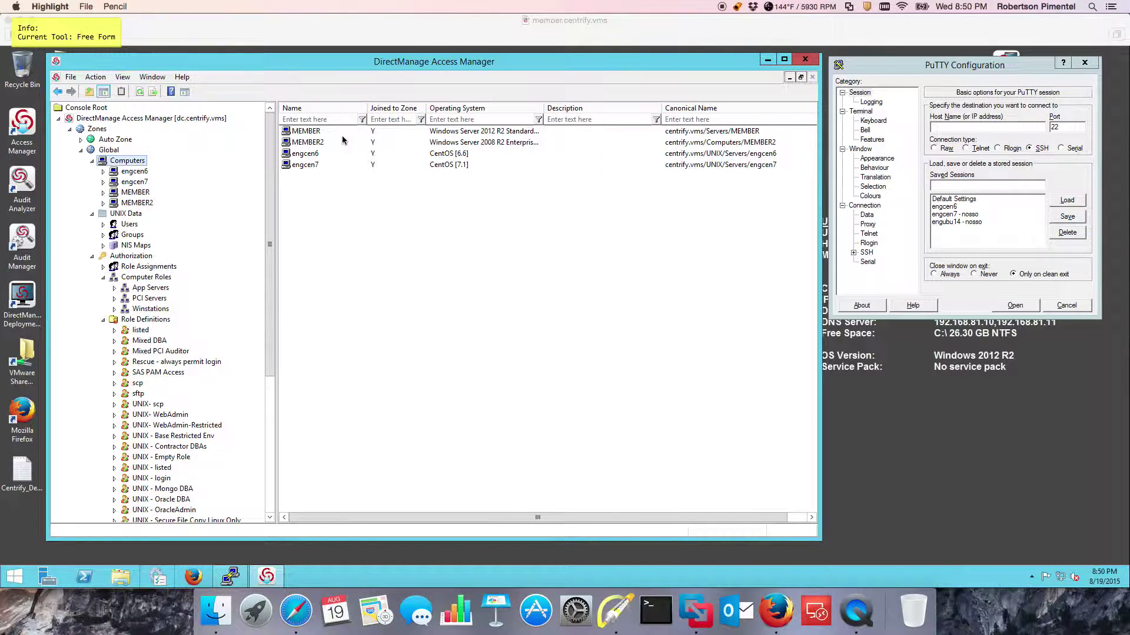
key("Escape")
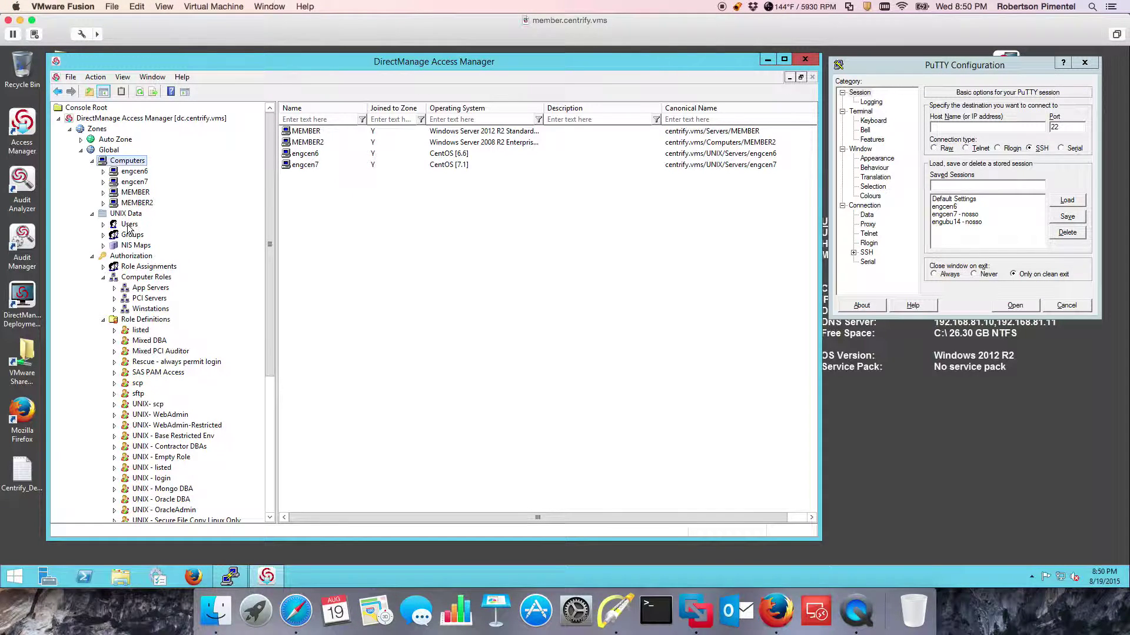
Browse the zone's UNIX users, groups, NIS maps and role assignments.
left_click(128, 225)
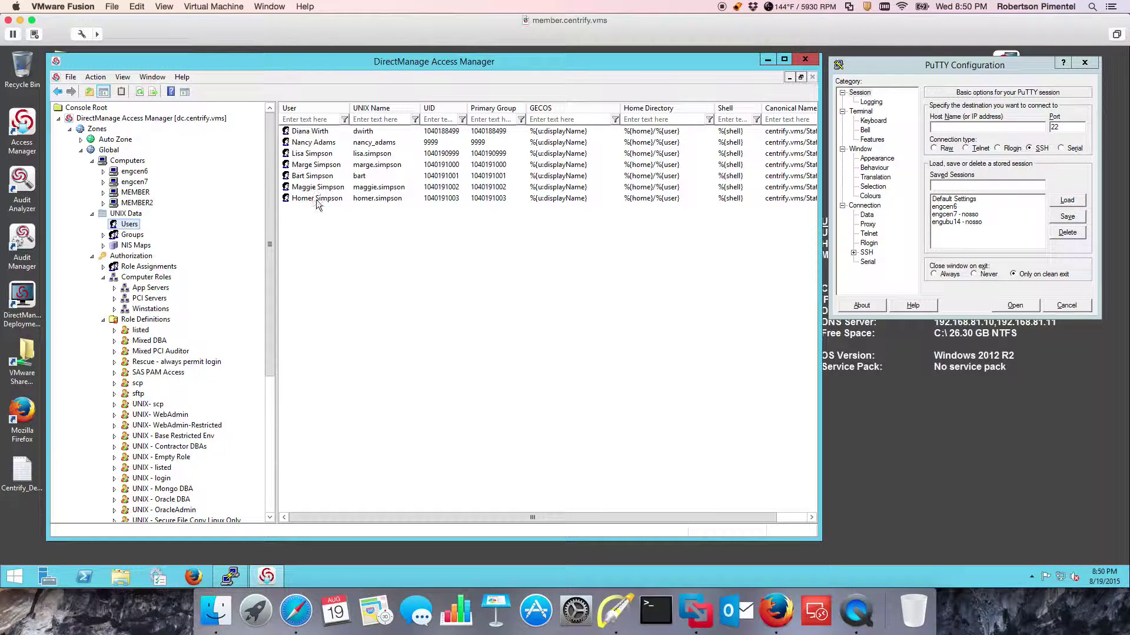
left_click(132, 235)
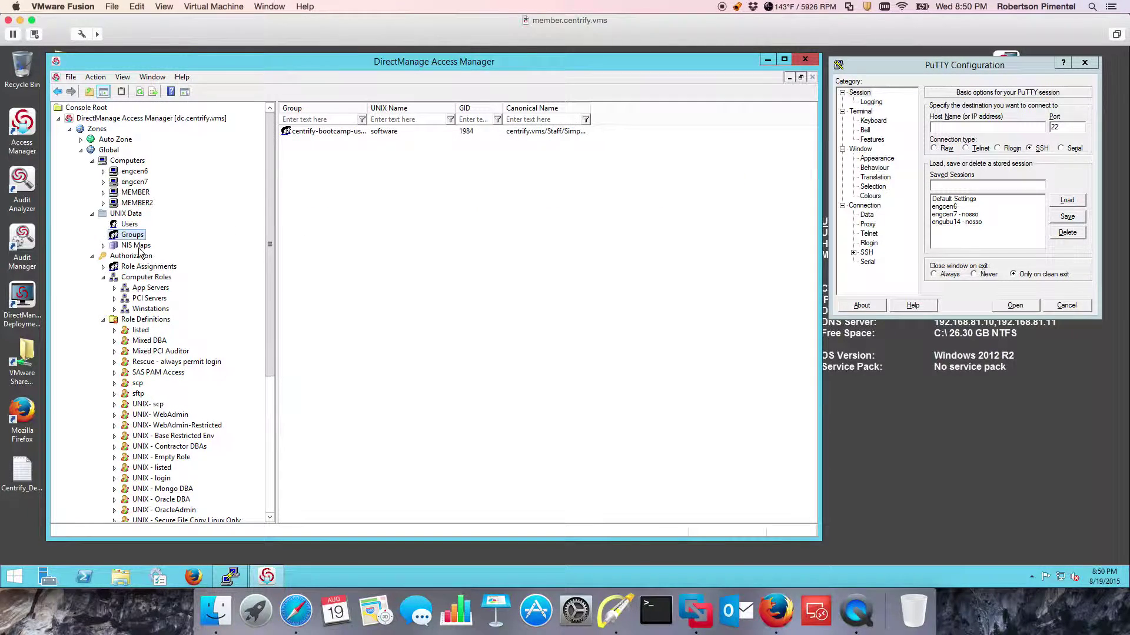
left_click(139, 247)
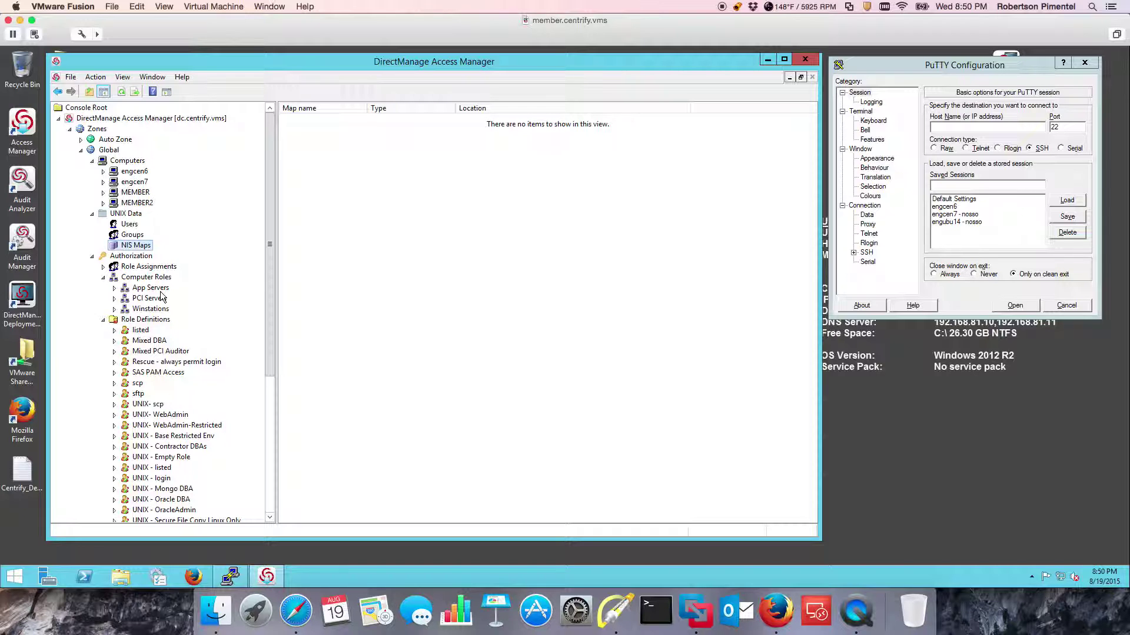
left_click(151, 268)
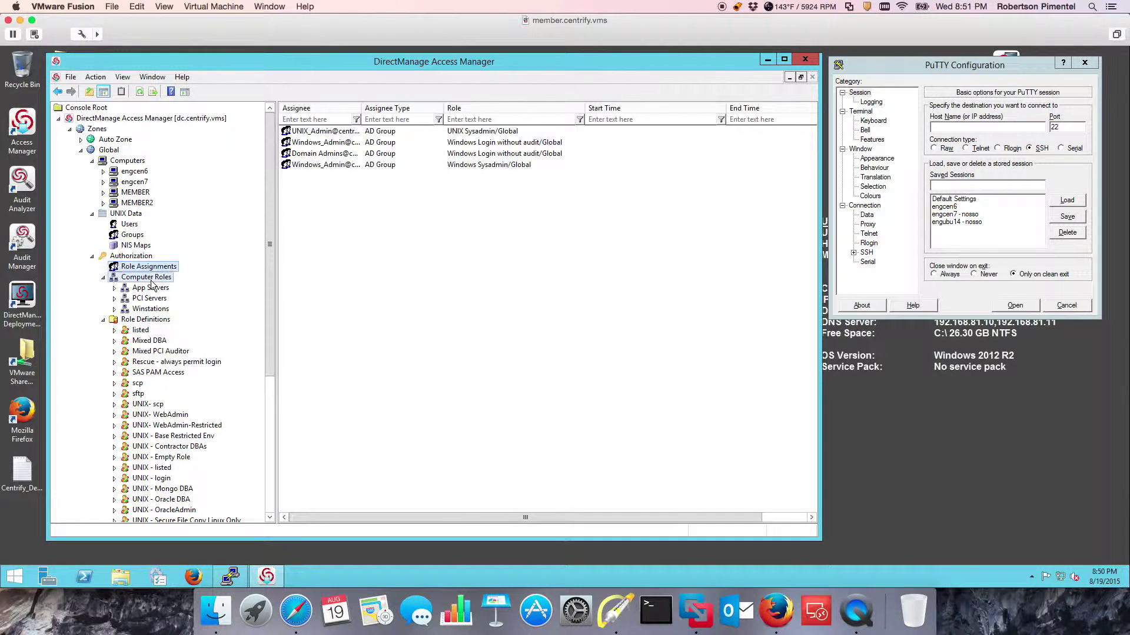
Open the App Servers computer role under Computer Roles.
left_click(150, 279)
left_click(150, 288)
left_click(103, 182)
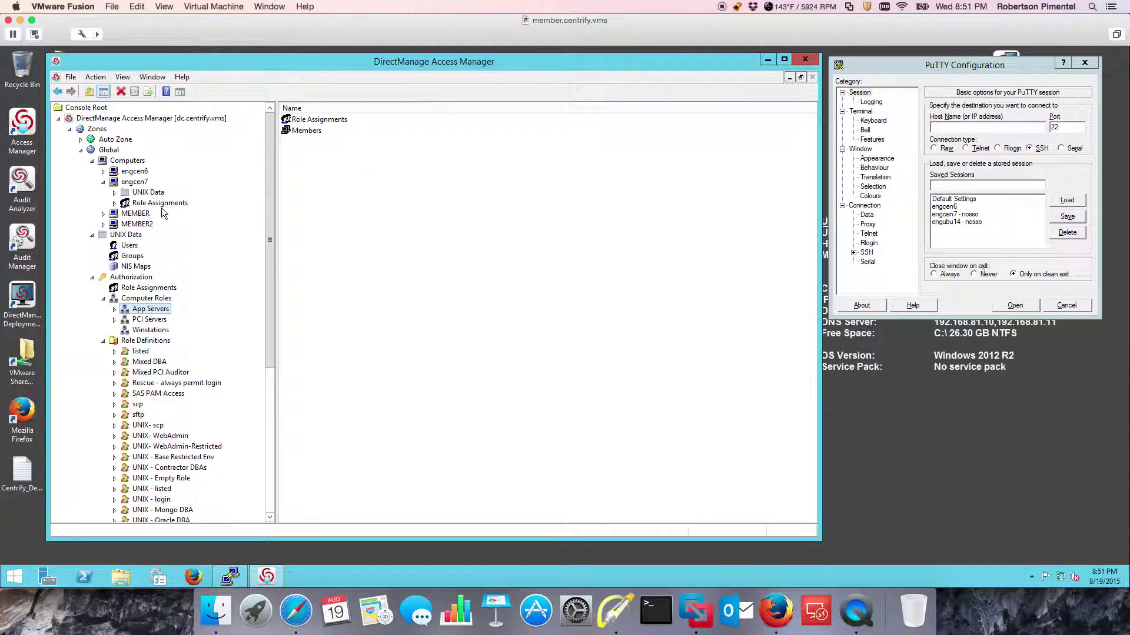
left_click(103, 182)
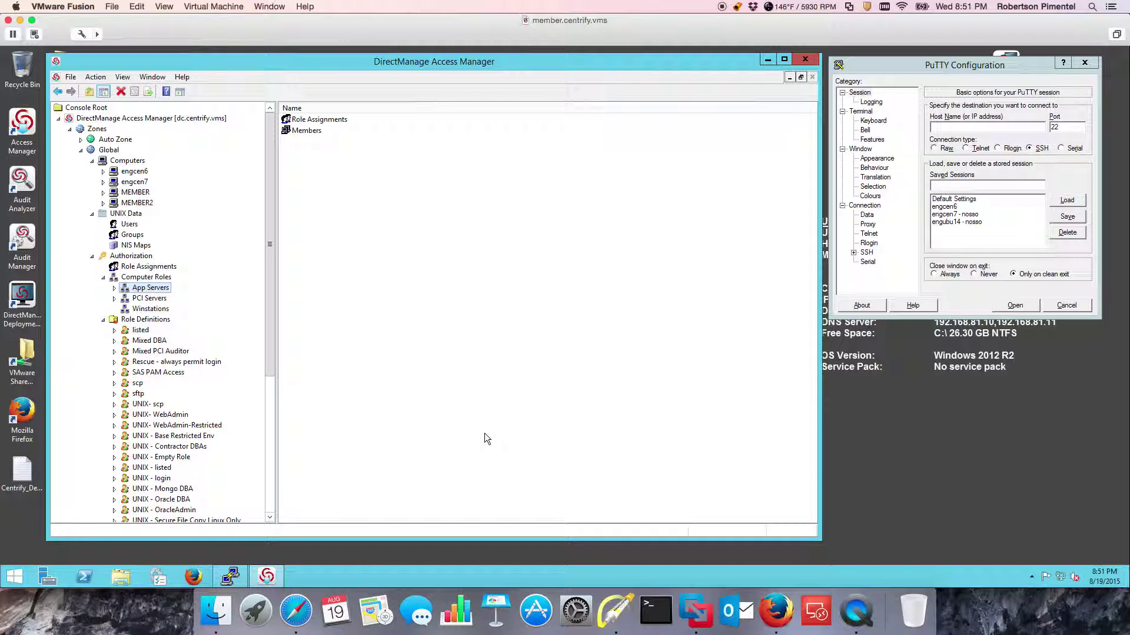
left_click_drag(273, 317, 270, 471)
View the rights contained in the UNIX Sysadmin role.
right_click(162, 374)
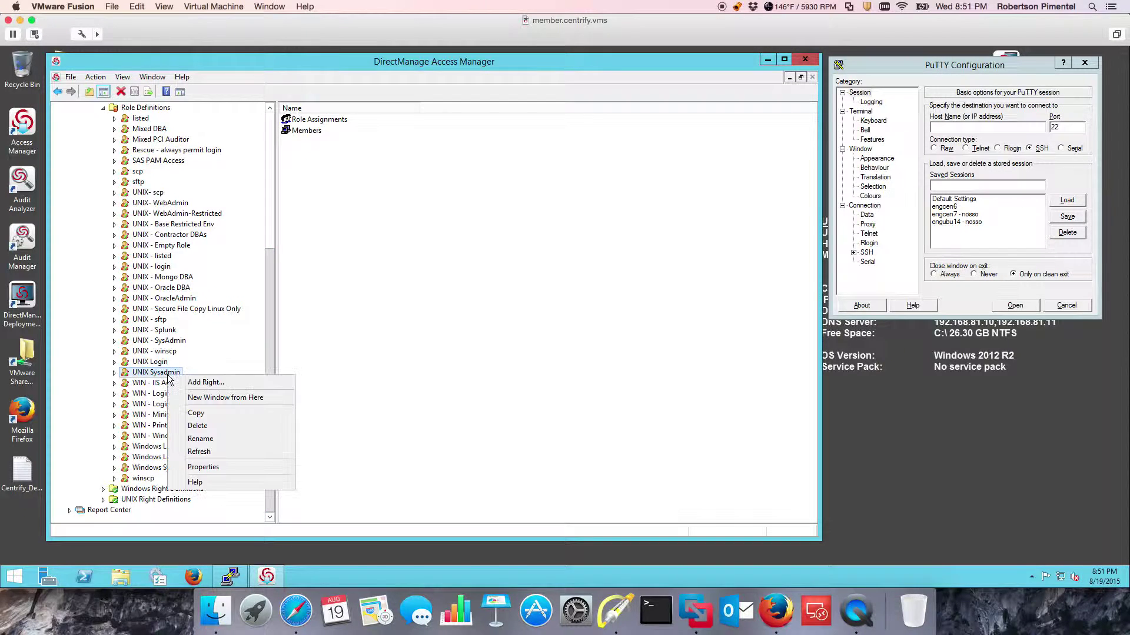
left_click(162, 375)
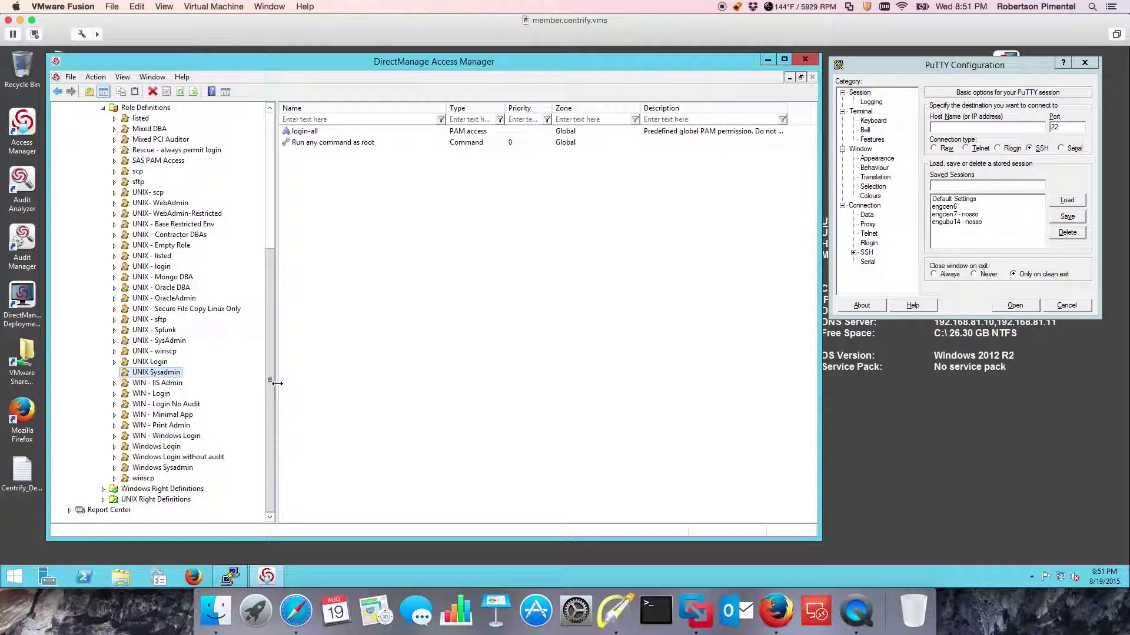
left_click(419, 319)
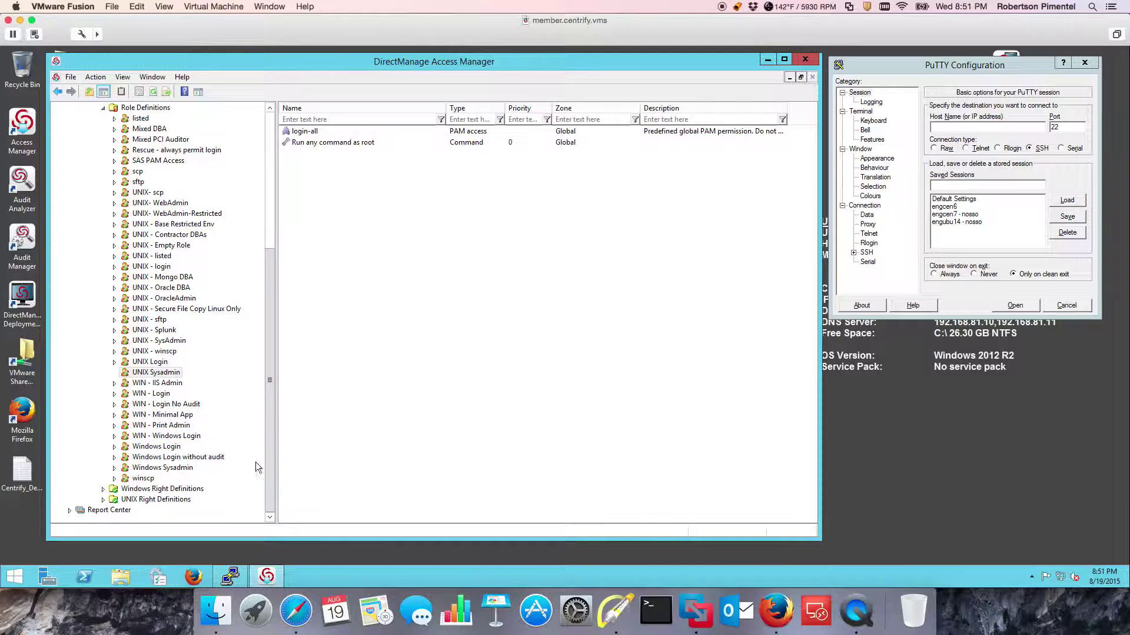
List the UNIX PAM Access right definitions and load the saved engcen6 PuTTY session.
left_click(103, 499)
left_click(152, 489)
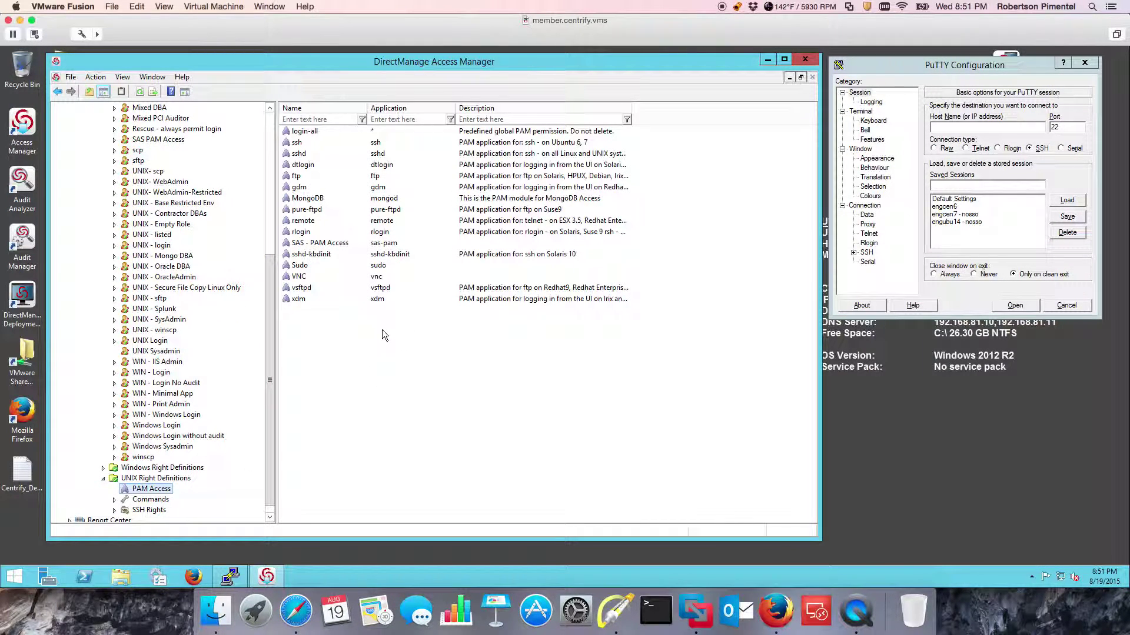
left_click(948, 207)
left_click(1067, 200)
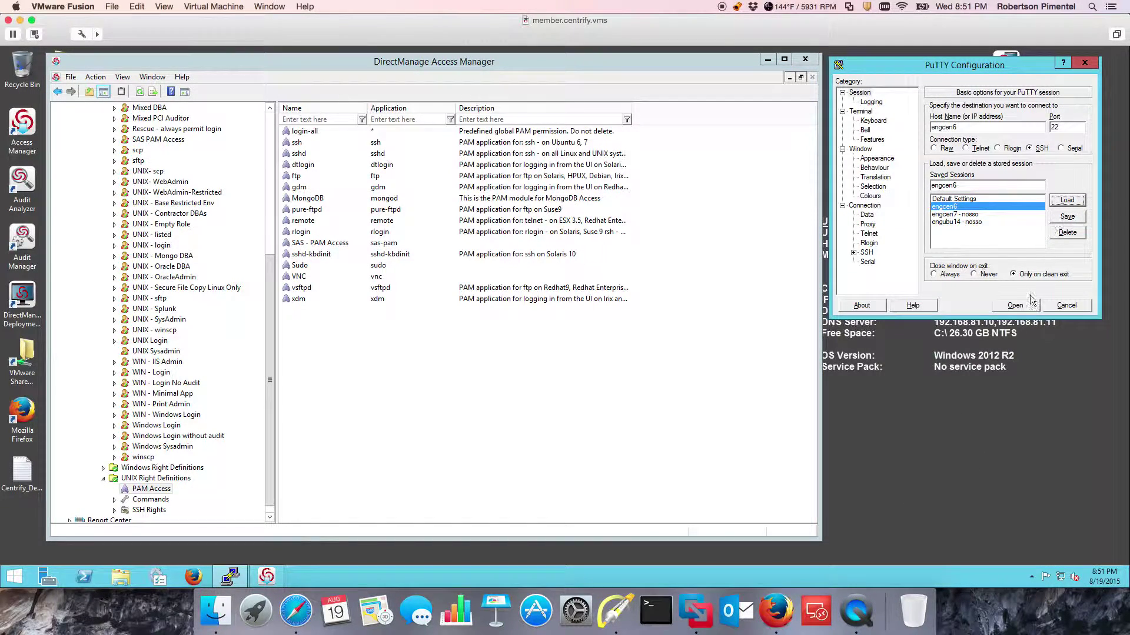
Connect to engcen6, open the saved engcen7 session, and sign in as the domain user.
left_click(1015, 306)
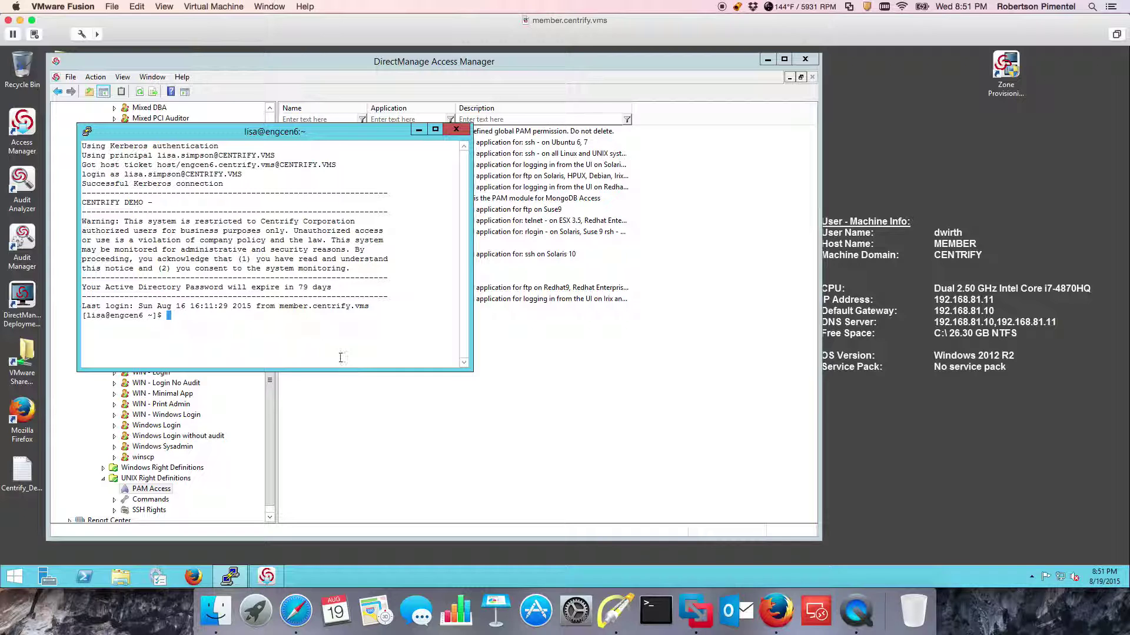
left_click(87, 131)
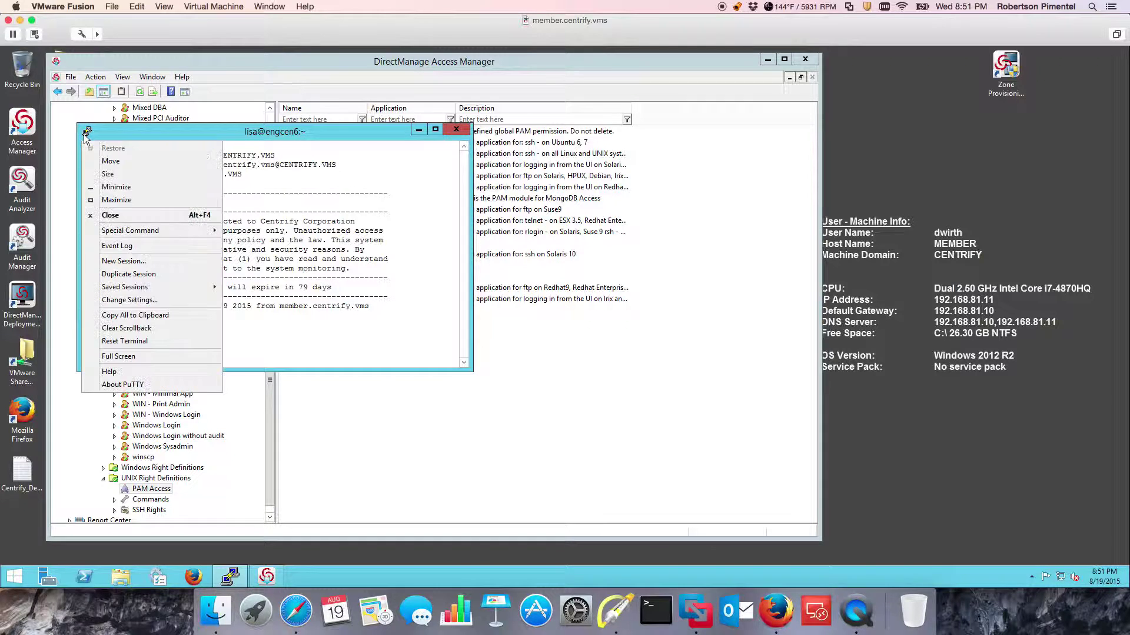
mouse_move(120, 292)
left_click(259, 301)
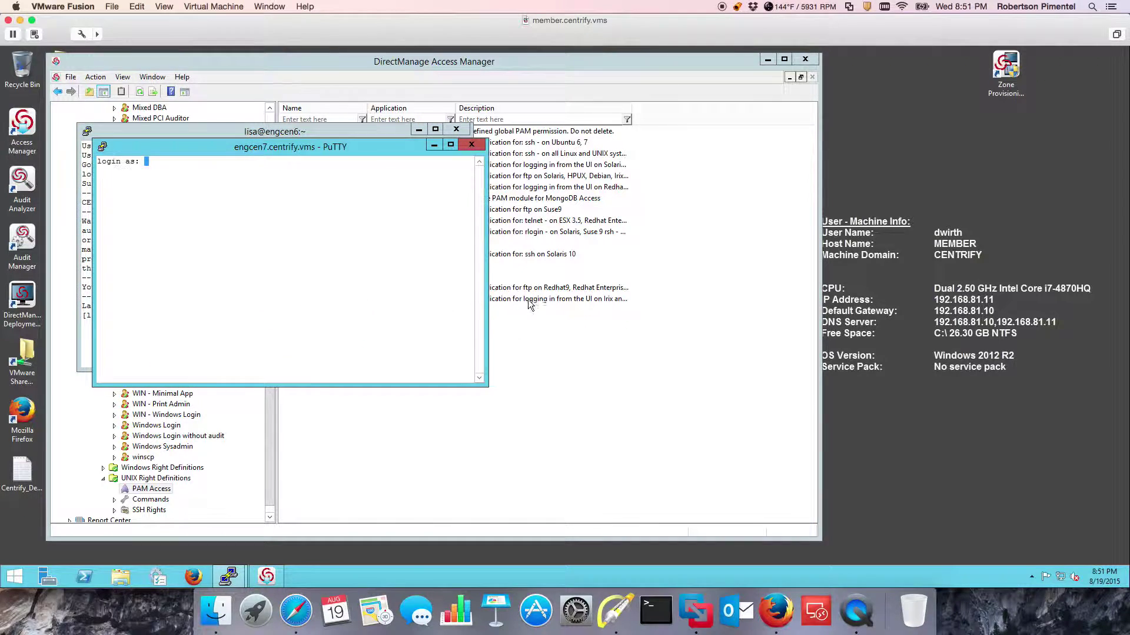
type("lisa.simpson")
key("Return")
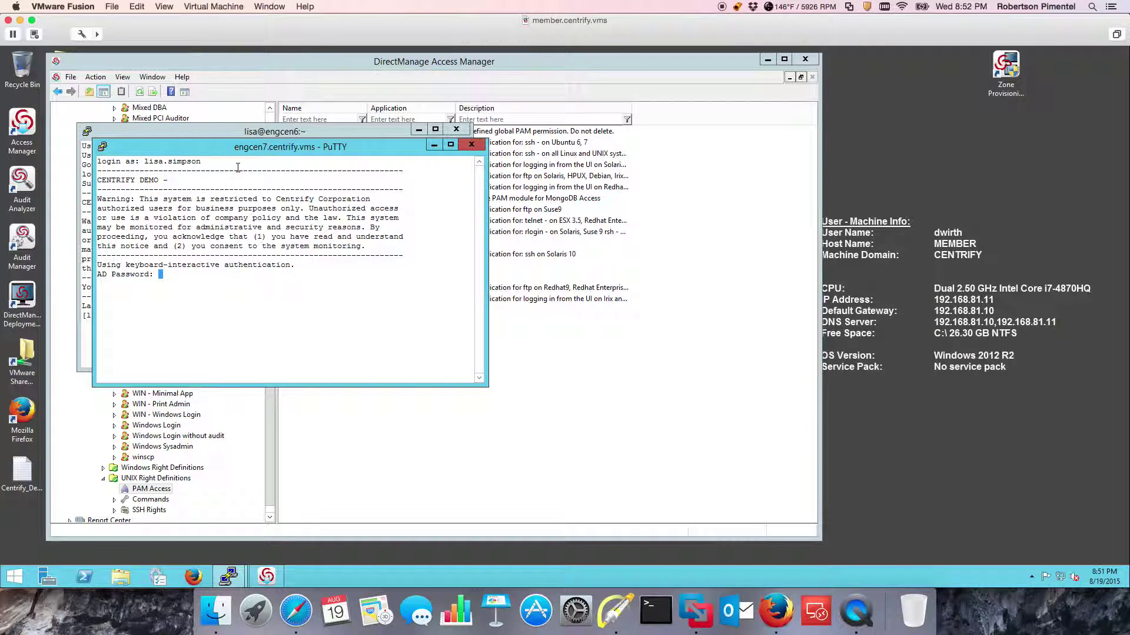
key("Return")
On engcen6, run dzdo and dzinfo to show only the UNIX Login rights.
left_click_drag(263, 150, 745, 135)
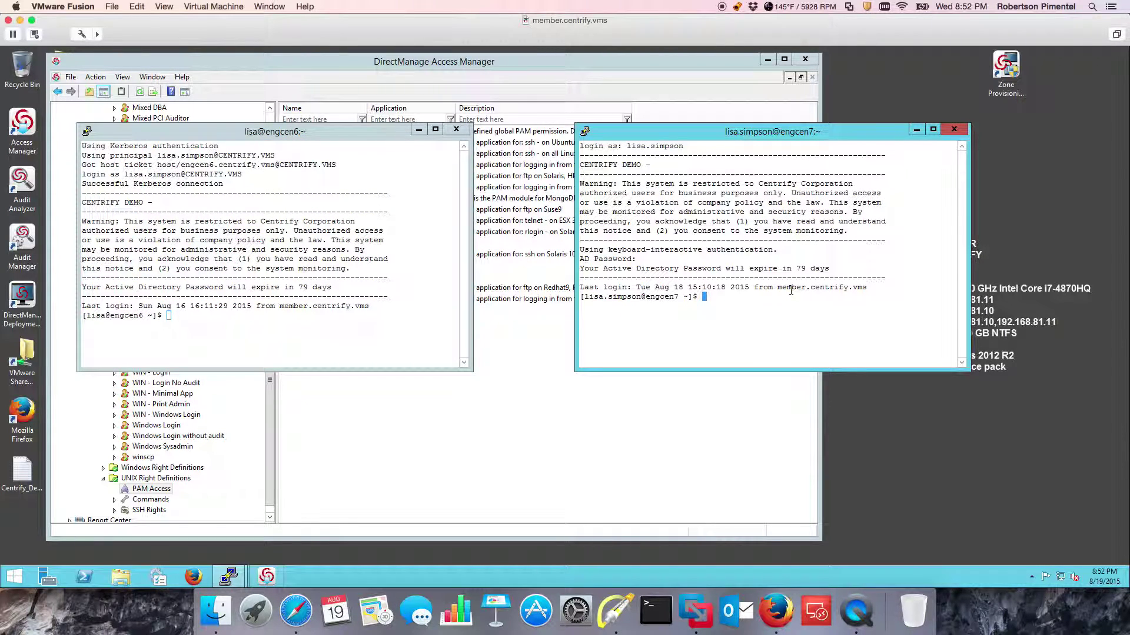
left_click(328, 132)
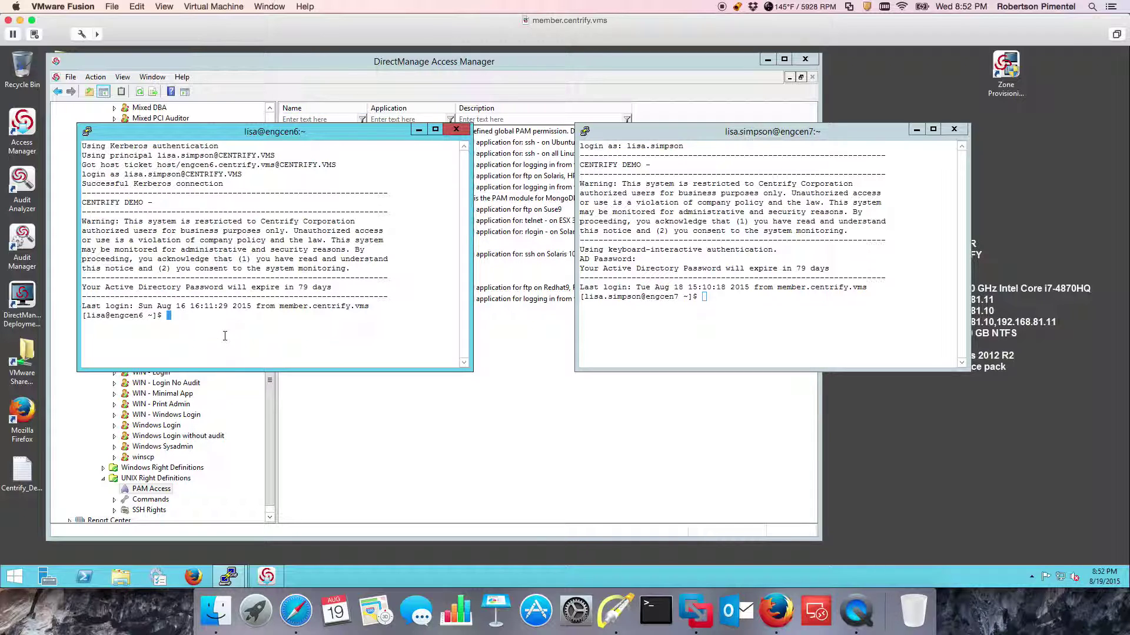
type("dzdo")
key("Return")
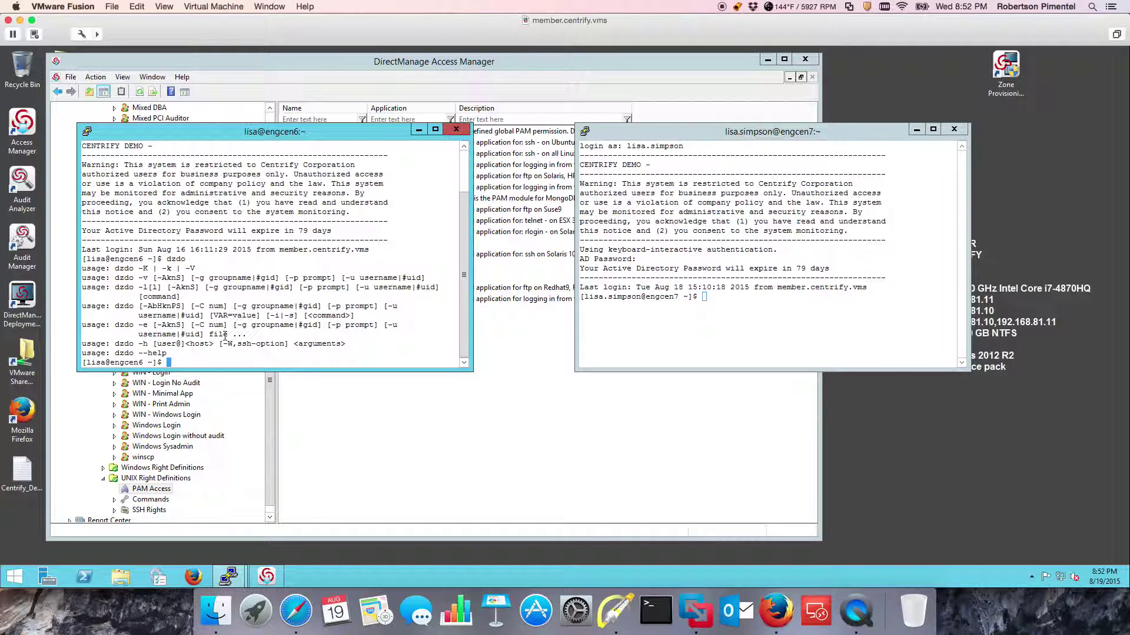
type("clear")
key("Return")
type("dzinfo")
key("Return")
scroll(227, 330, "up", 5)
scroll(230, 308, "down", 5)
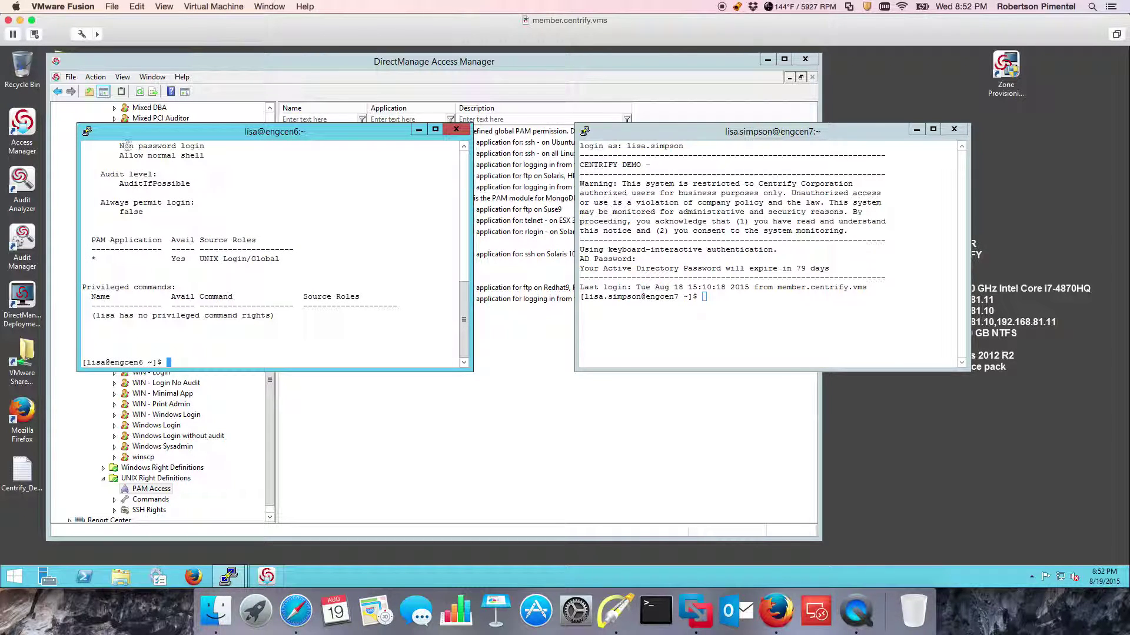
scroll(175, 242, "up", 4)
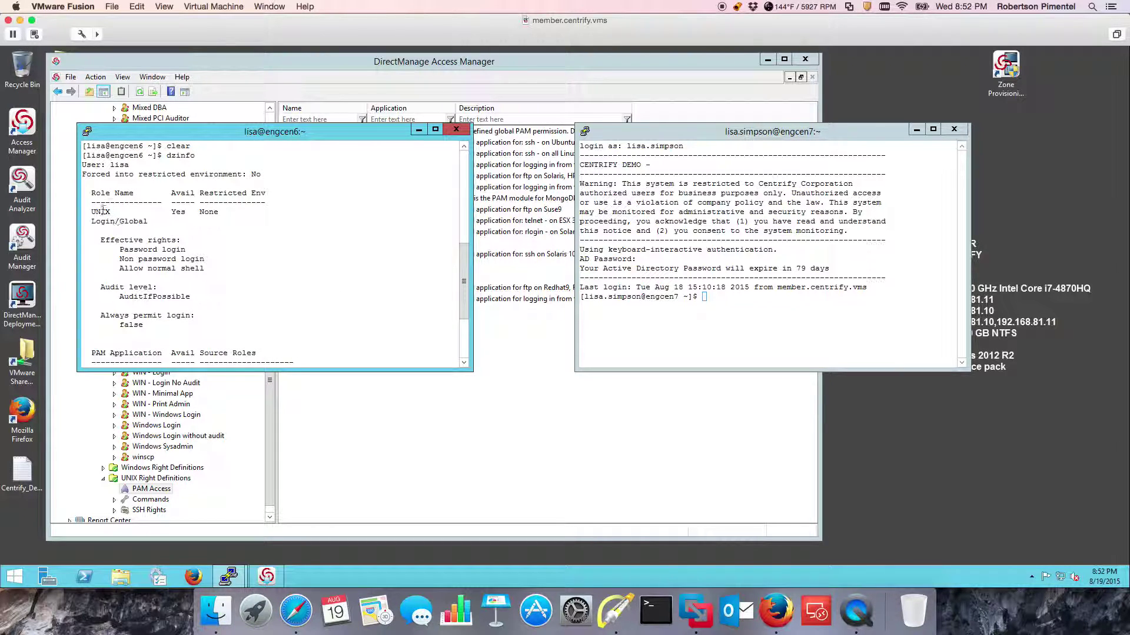
scroll(154, 233, "down", 4)
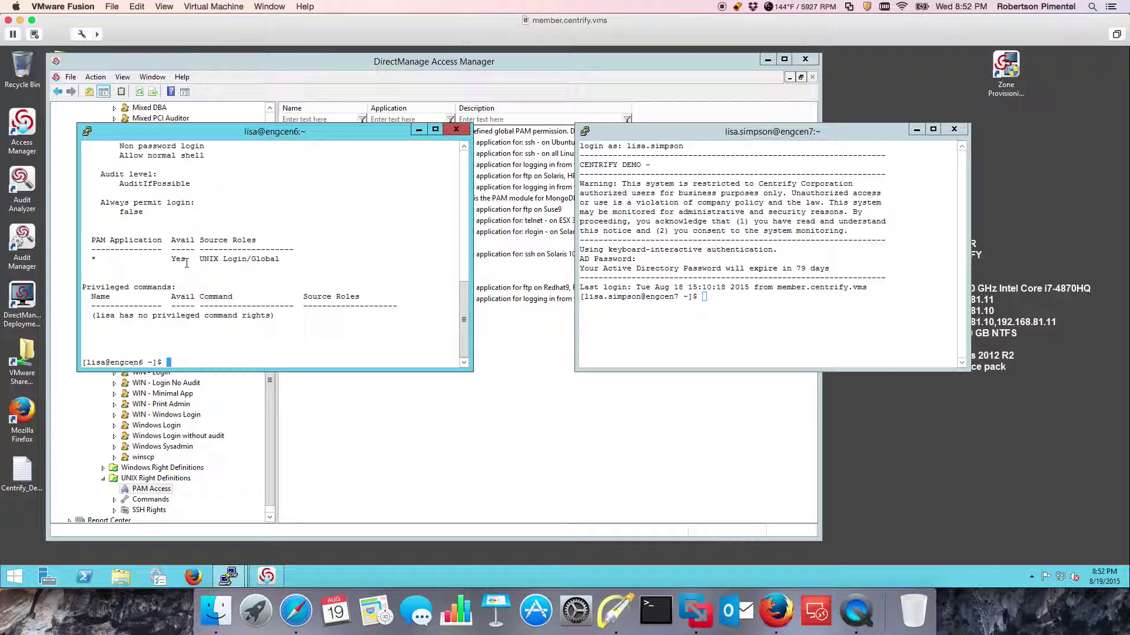
Run dzinfo on engcen7 to list its UNIX - Oracle DBA rights.
left_click(683, 320)
type("d")
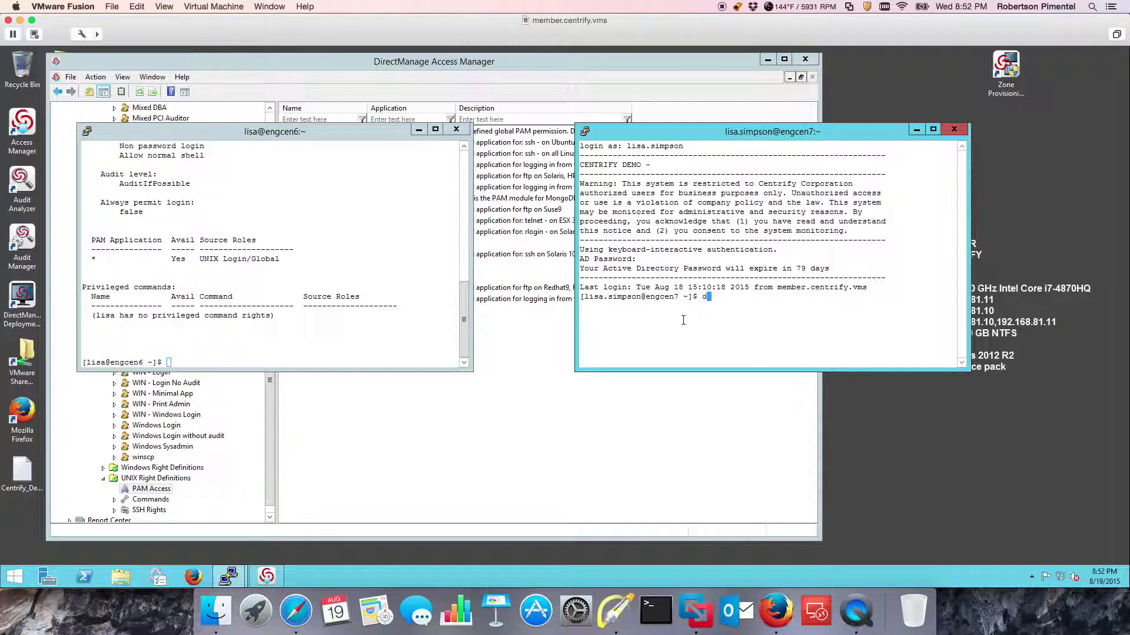
type("zinfo")
key("Return")
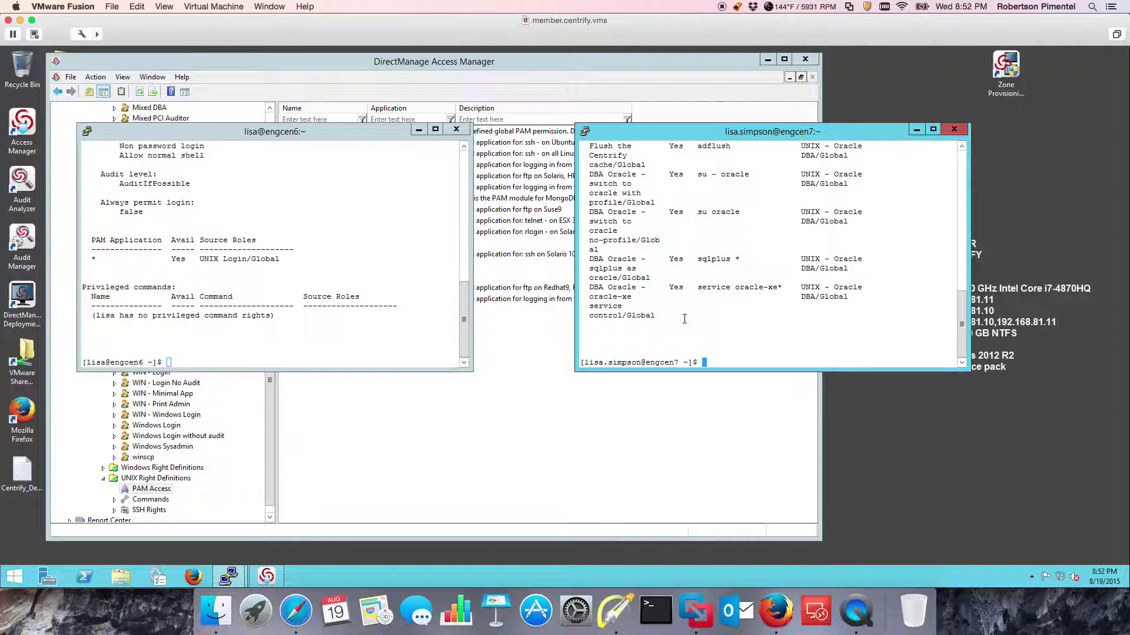
scroll(692, 314, "up", 4)
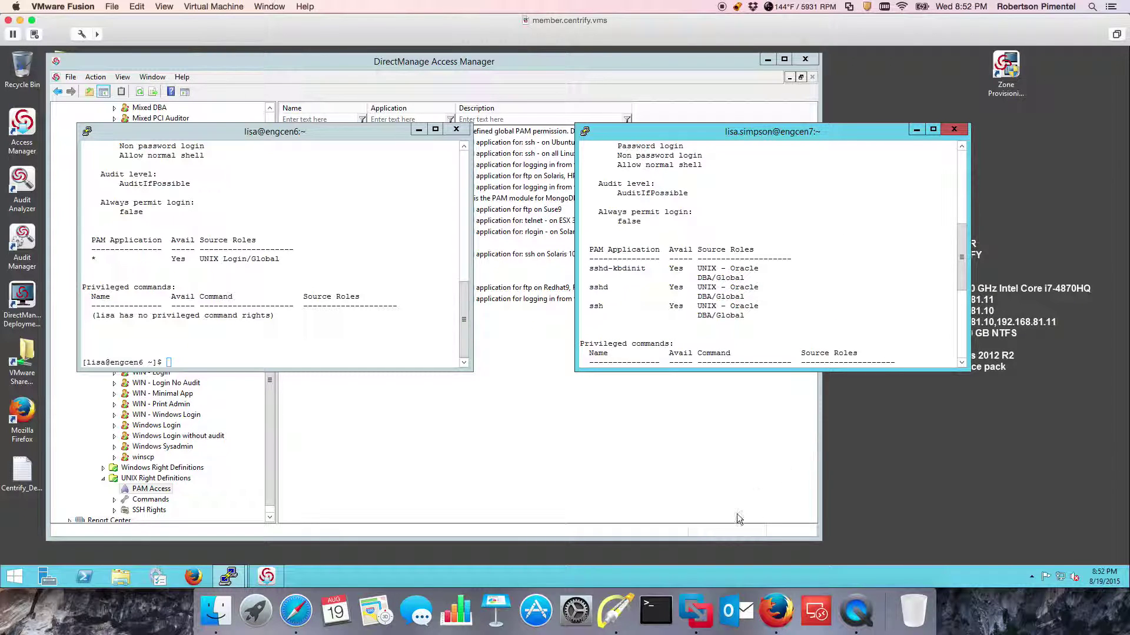
Annotate the engcen7 output with an arrow at sshd and a red box around the PAM application names.
left_click(616, 612)
left_click_drag(843, 268, 783, 292)
key("r")
left_click_drag(587, 255, 706, 336)
key("Escape")
Attempt a console login on the engcen7 VM as the same domain user.
left_click(270, 6)
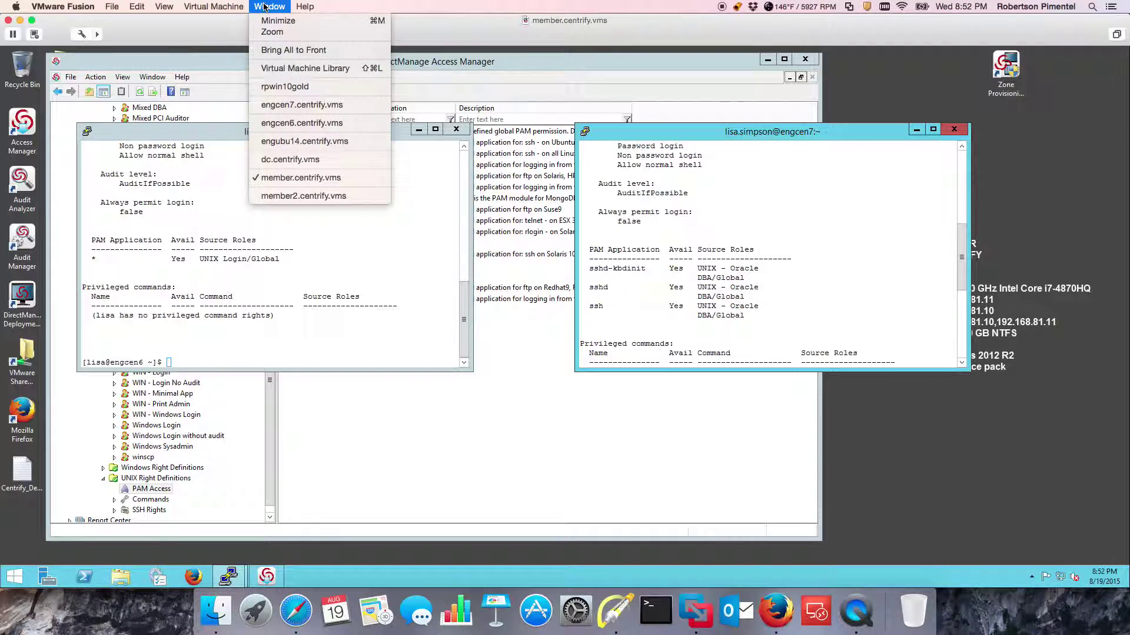
left_click(300, 106)
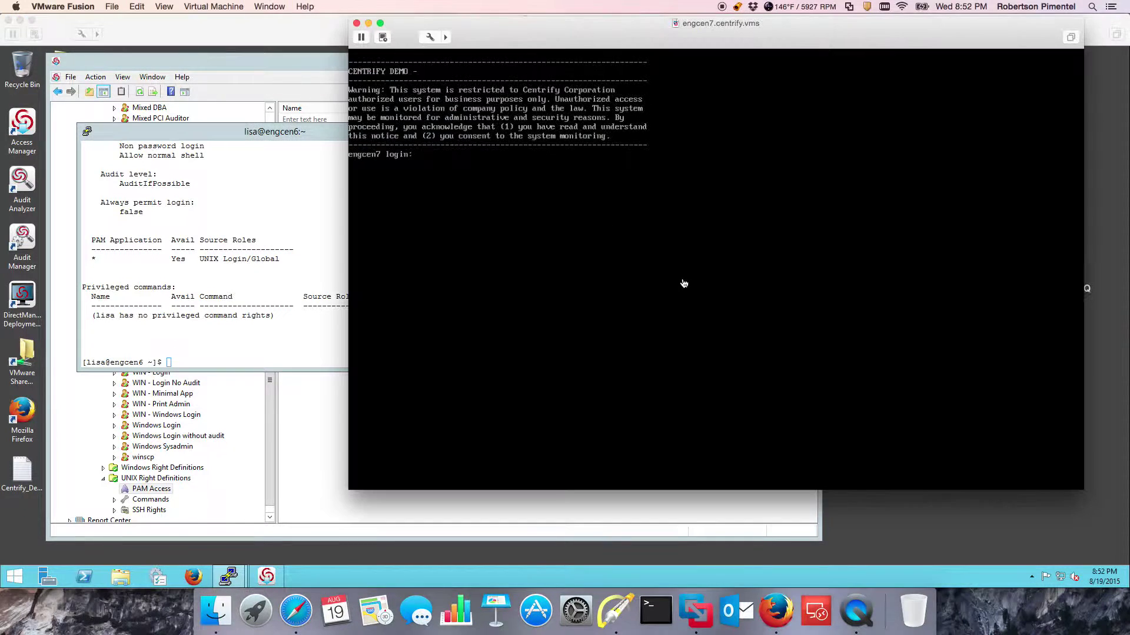
left_click(570, 226)
type("lisa.simpson")
key("Return")
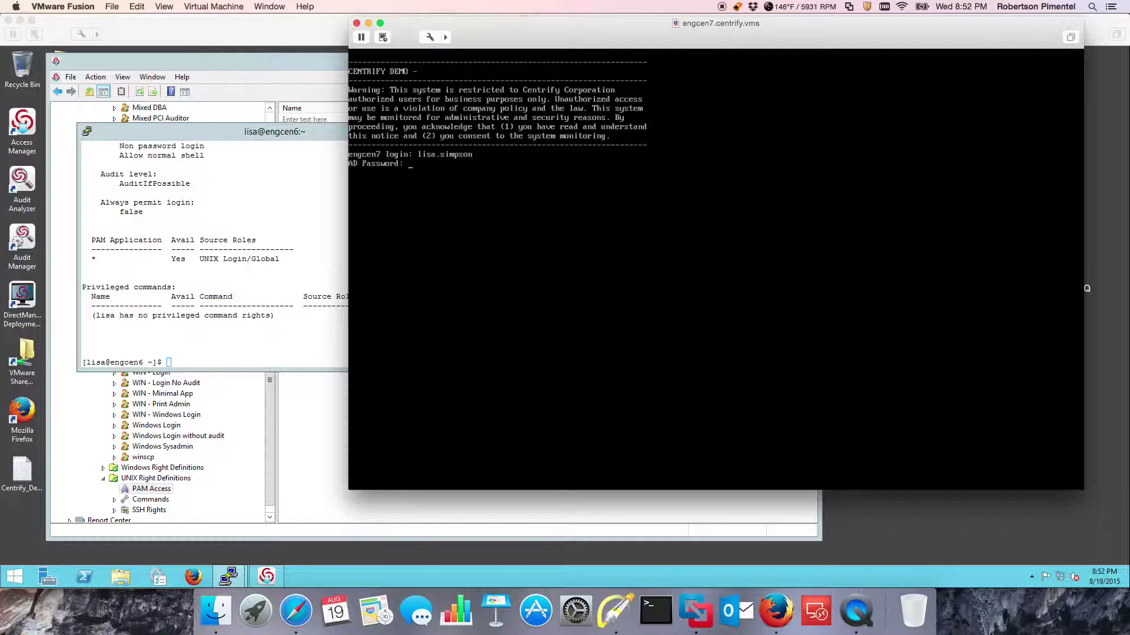
key("Return")
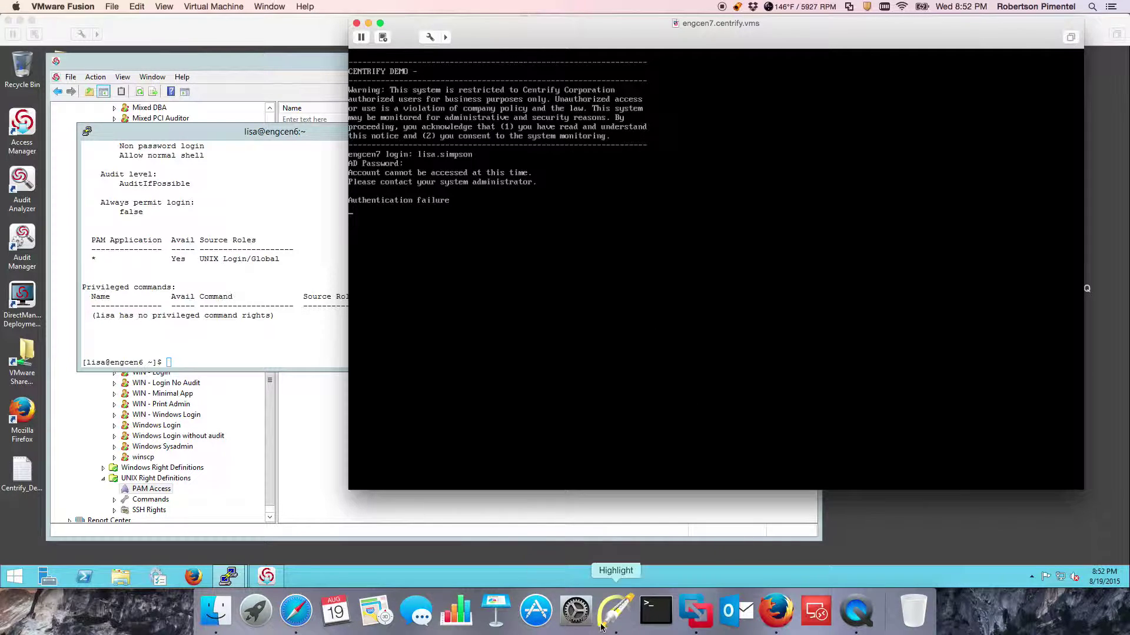
Mark the refused login with a free-form annotation, then return to the member VM.
left_click(615, 612)
left_click(578, 174)
key("f")
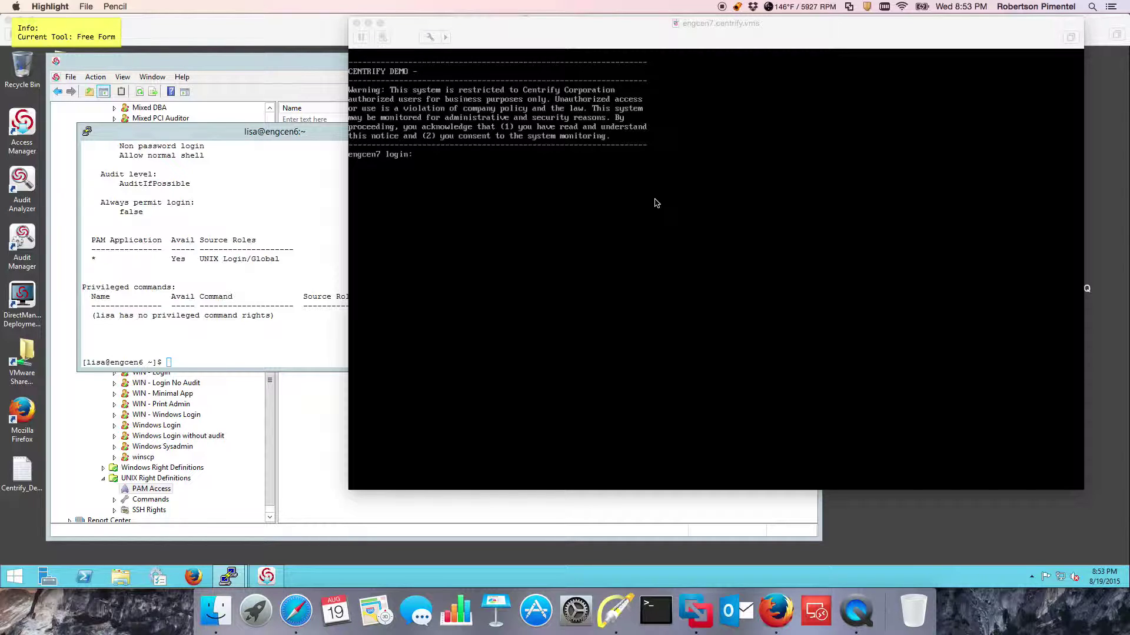
left_click_drag(314, 72, 318, 74)
key("Escape")
left_click(318, 73)
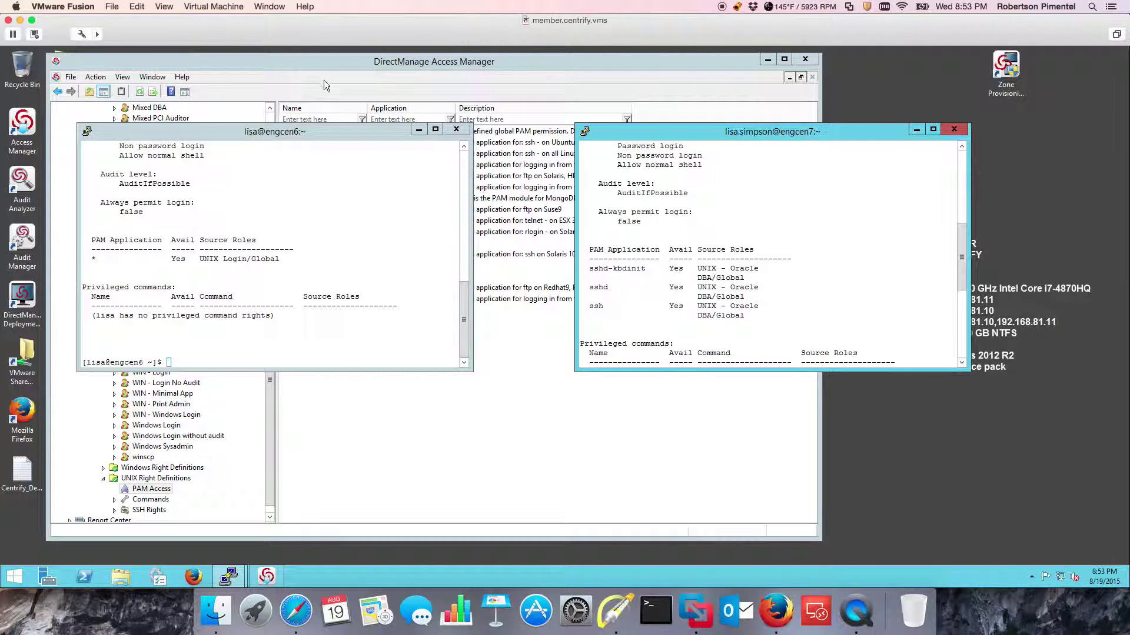
left_click(278, 7)
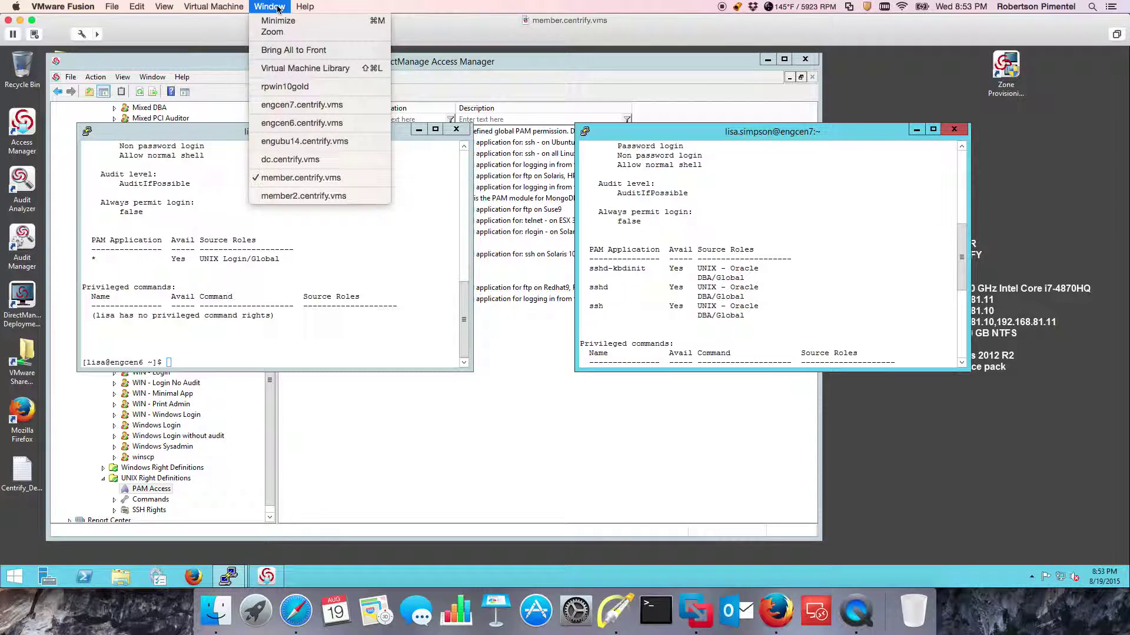
left_click(303, 196)
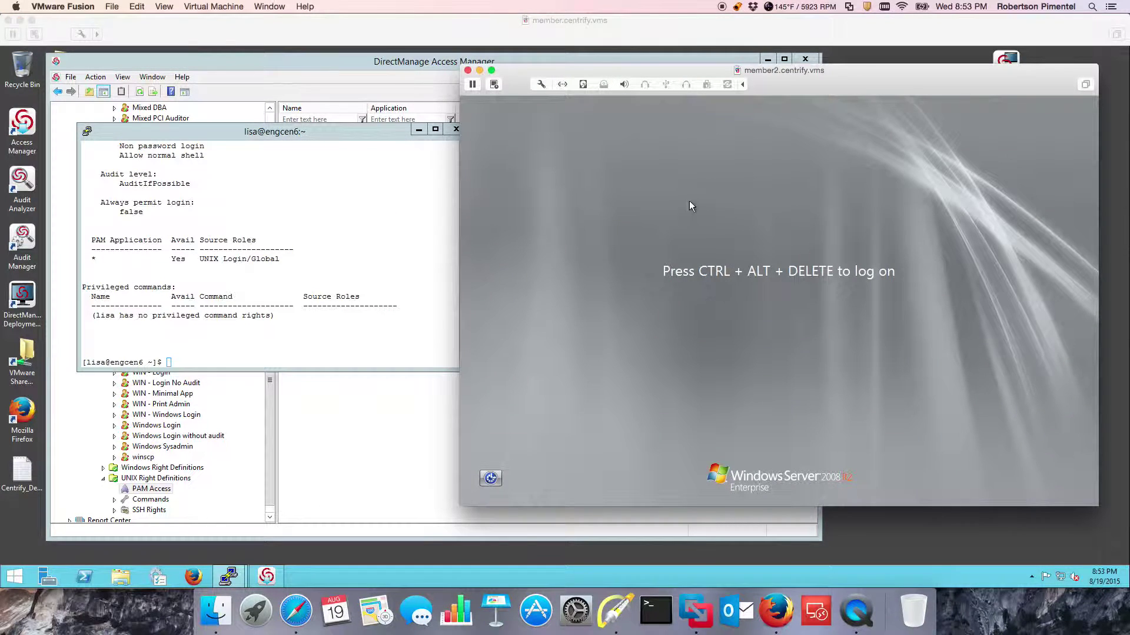
left_click_drag(832, 73, 742, 72)
key("ctrl+alt+Delete")
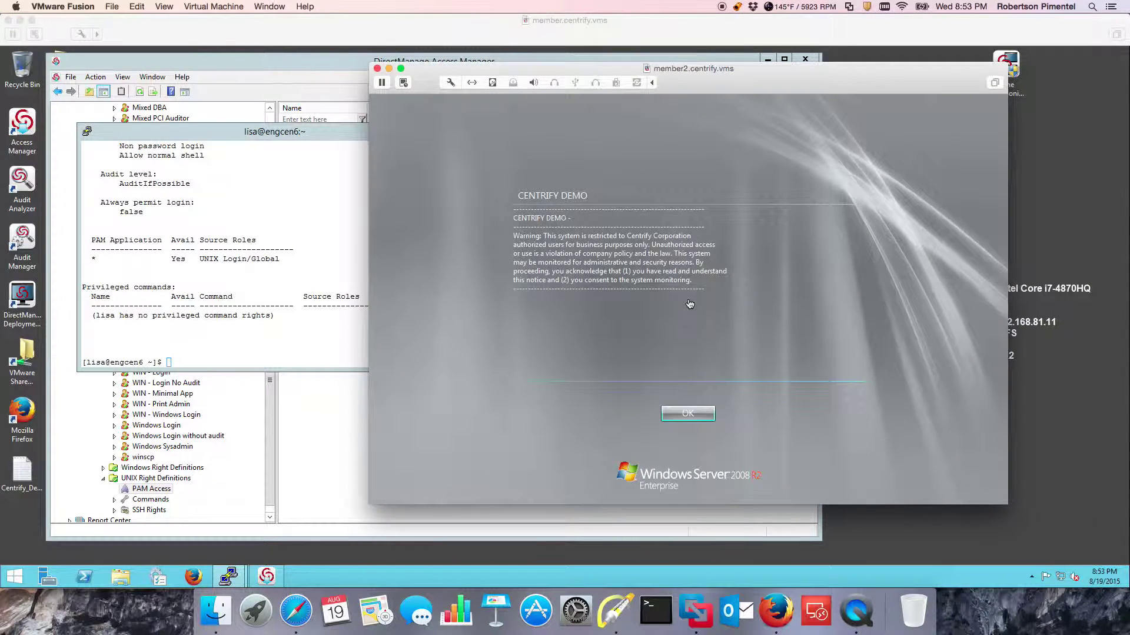
left_click(686, 413)
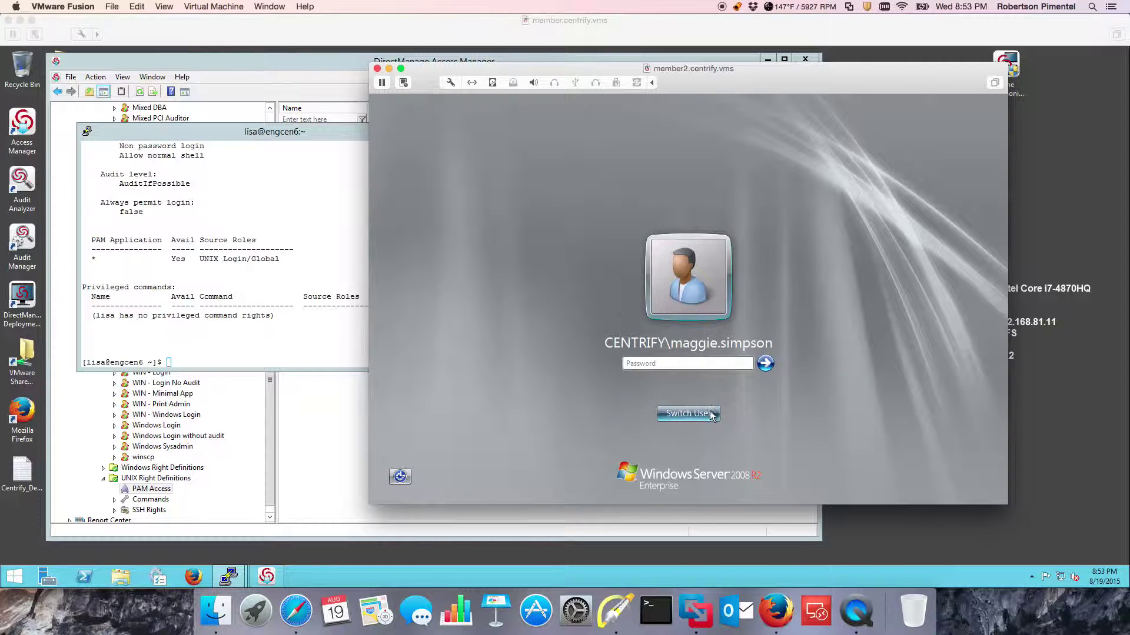
left_click(704, 414)
left_click(732, 333)
type("homer.simpson")
key("Tab")
type("••")
key("BackSpace")
key("BackSpace")
key("BackSpace")
key("BackSpace")
type("•••••••")
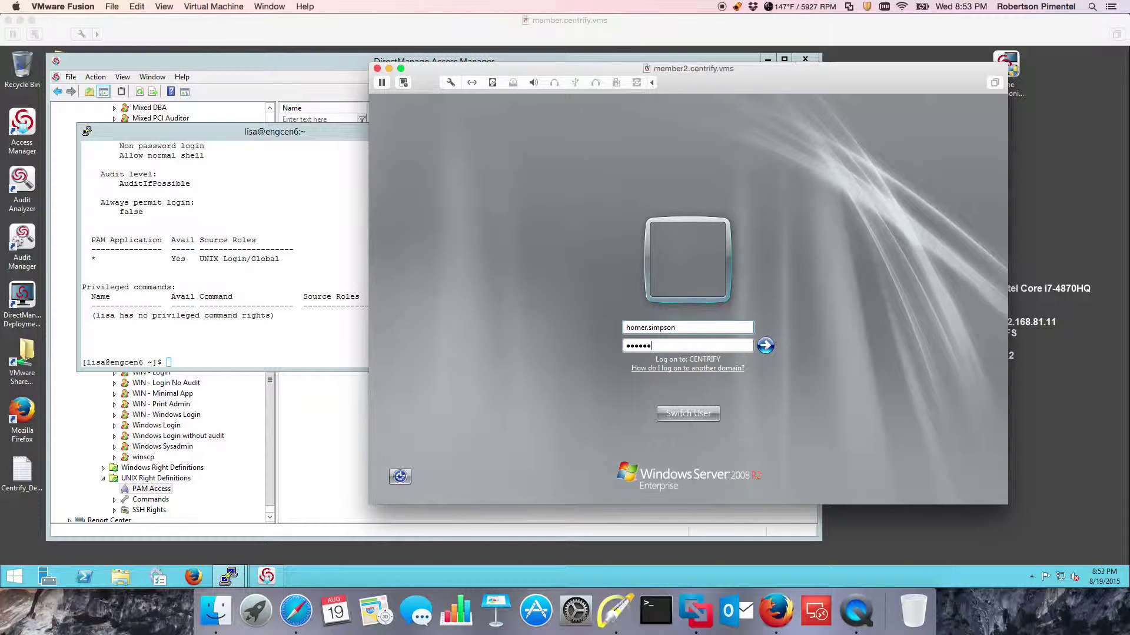
key("Return")
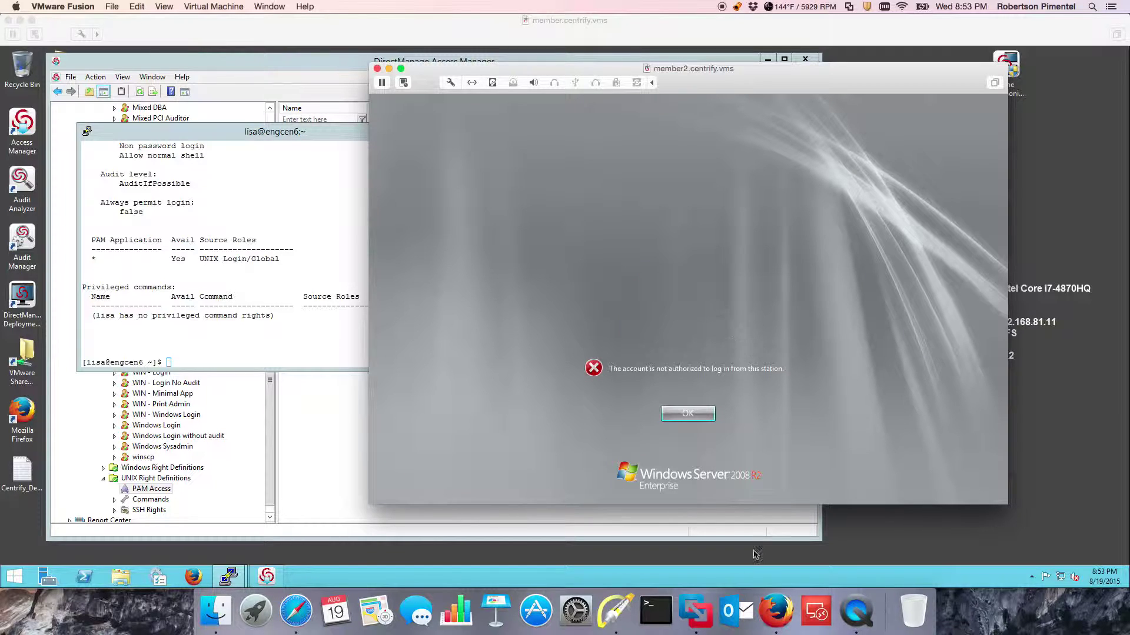
left_click(615, 612)
key("f")
left_click_drag(827, 340, 791, 363)
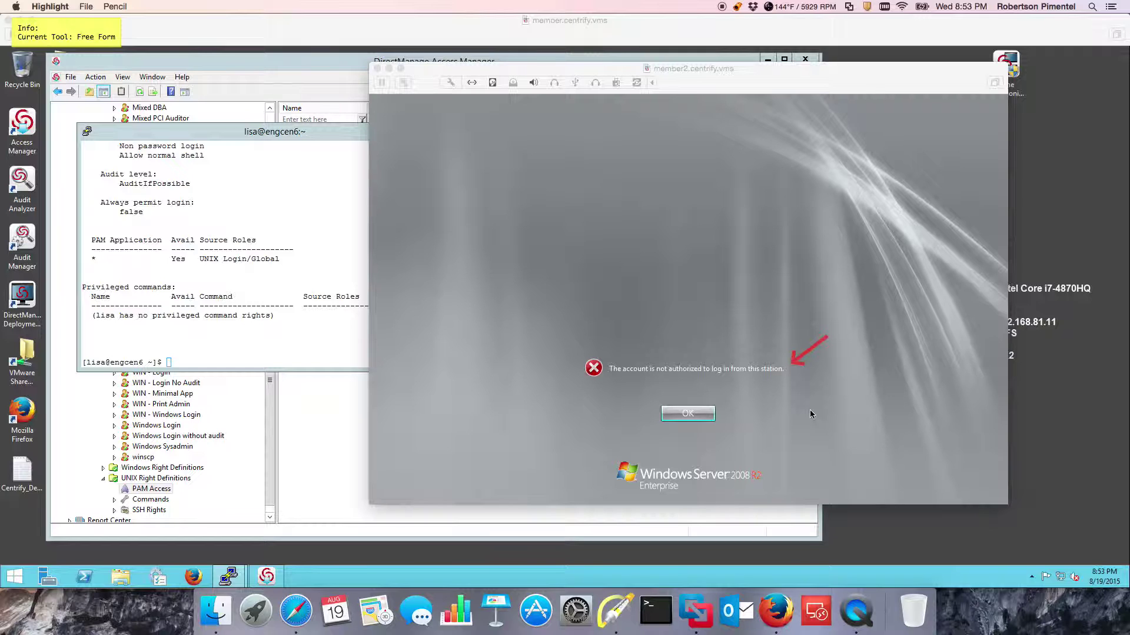
key("Escape")
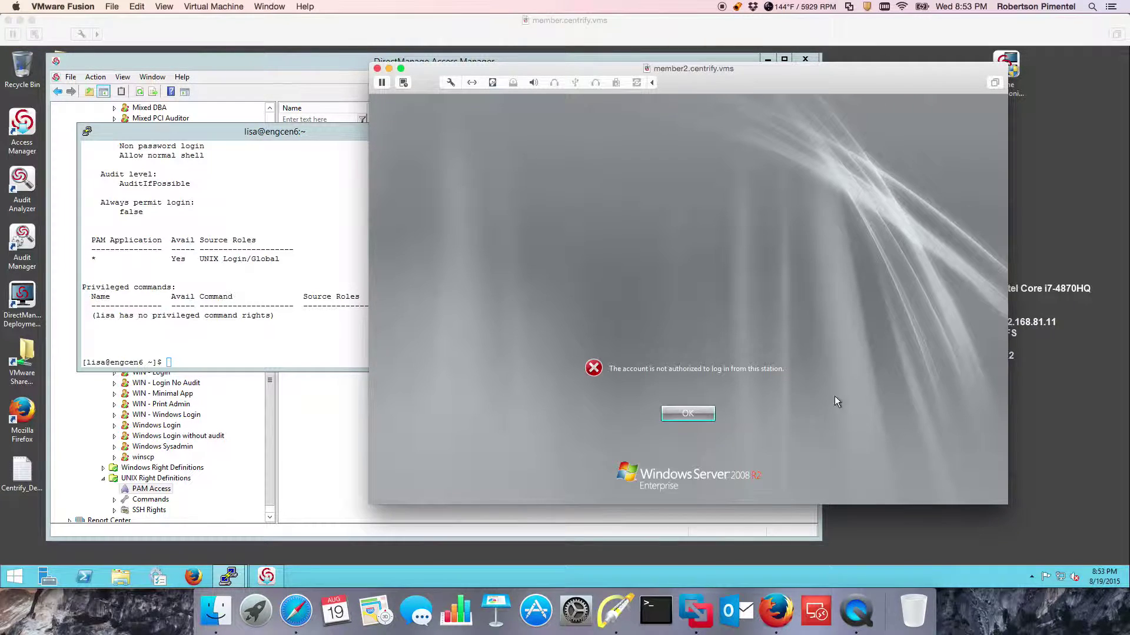
left_click(676, 414)
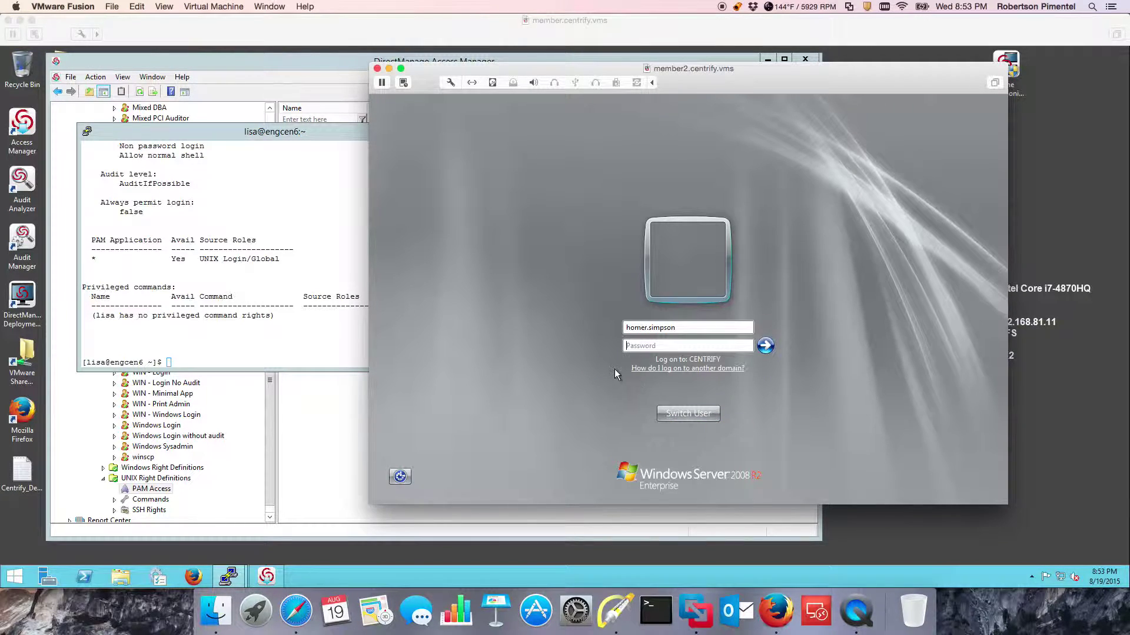
left_click(273, 557)
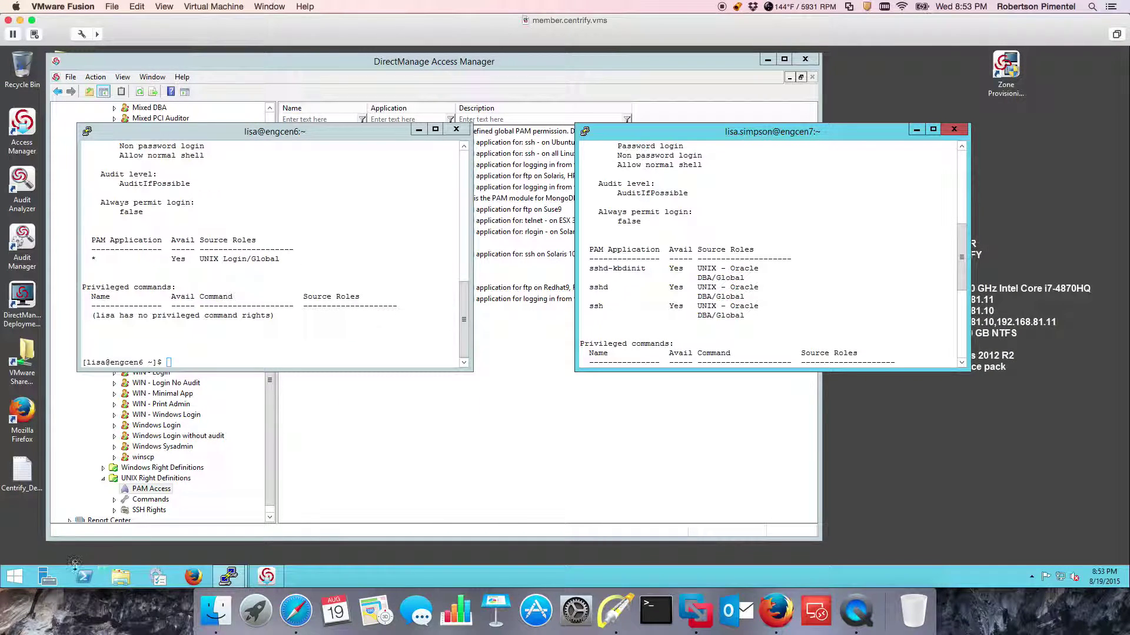
Run 'mstsc -v member2' from the Run dialog's history.
right_click(17, 581)
left_click(65, 542)
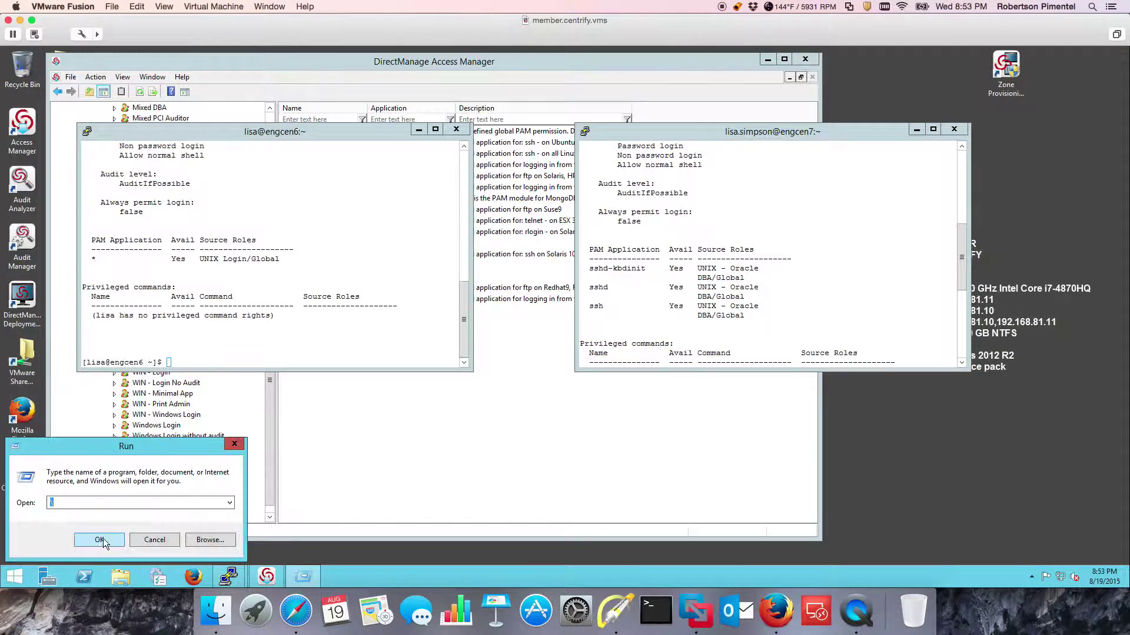
left_click(229, 503)
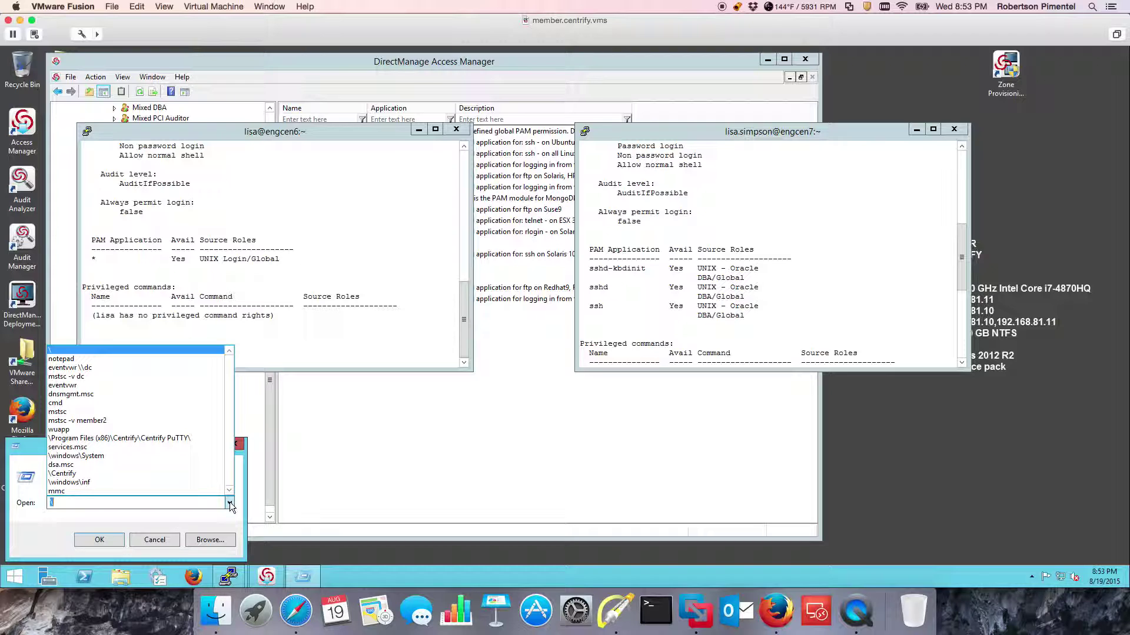
left_click(120, 420)
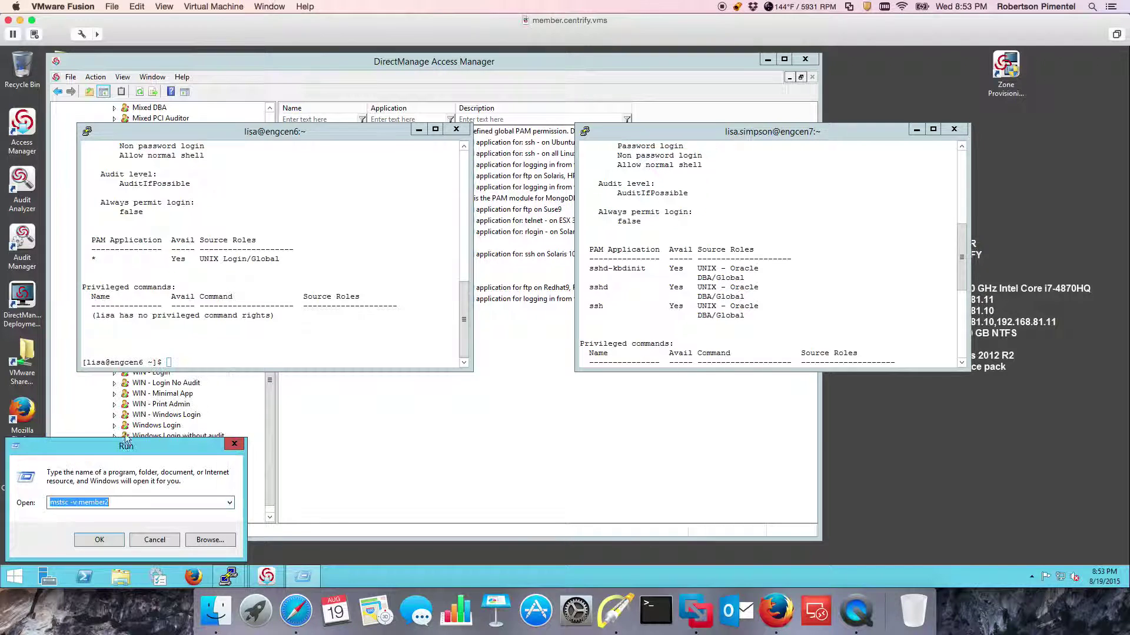
left_click(115, 540)
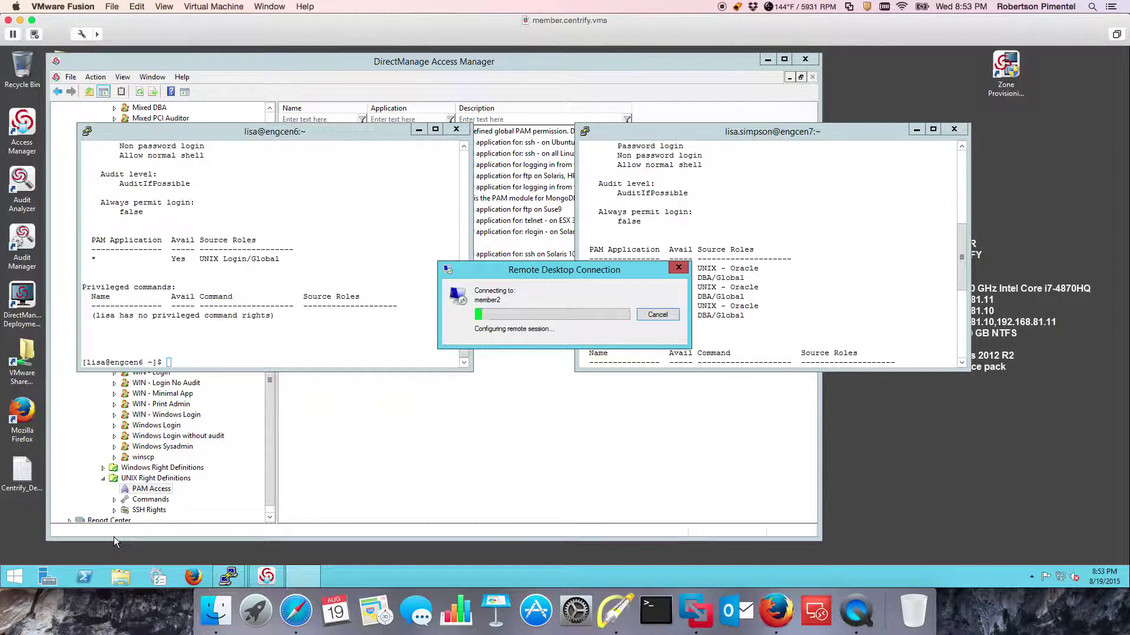
Sign in to member2 with the account password and accept the Centrify logon banner.
left_click(534, 281)
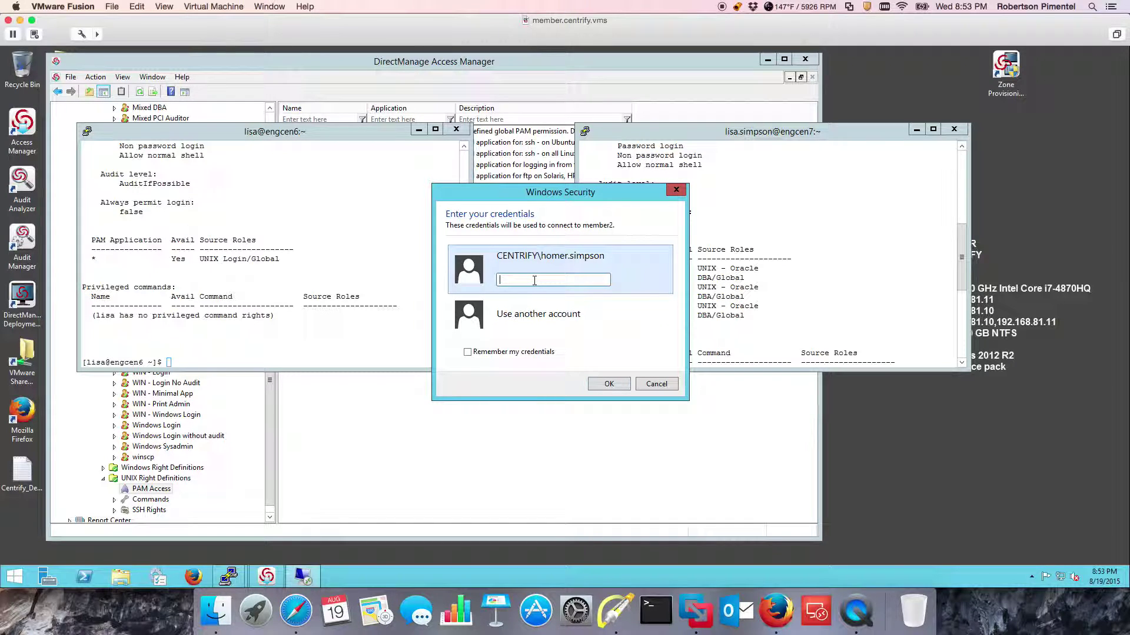
type("***")
key("BackSpace")
key("BackSpace")
type("*******")
key("Return")
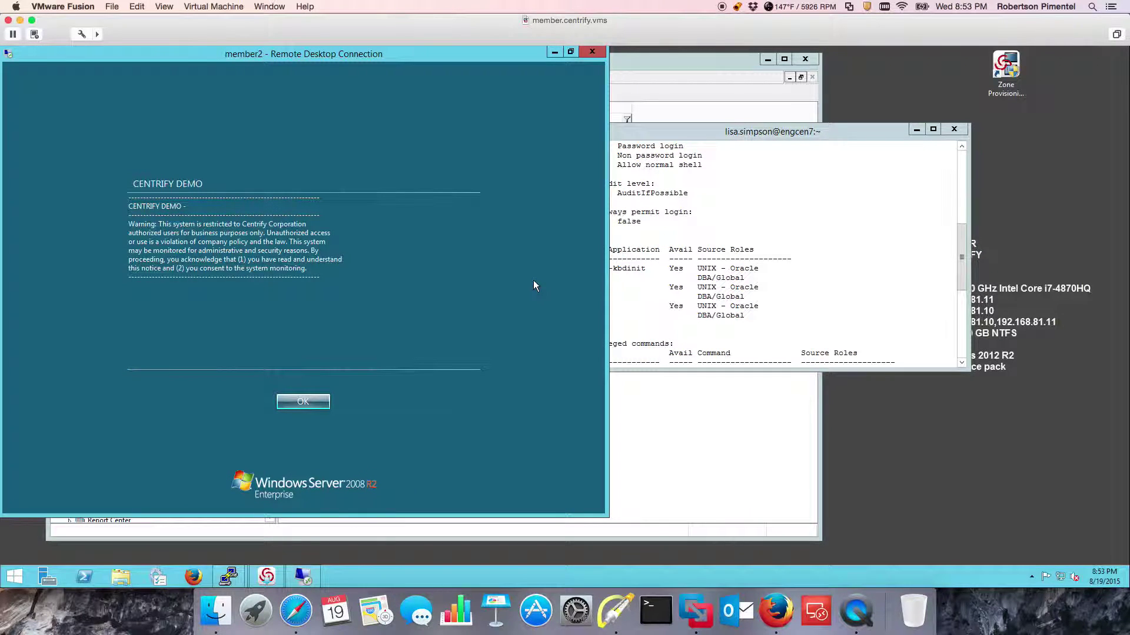
left_click(320, 398)
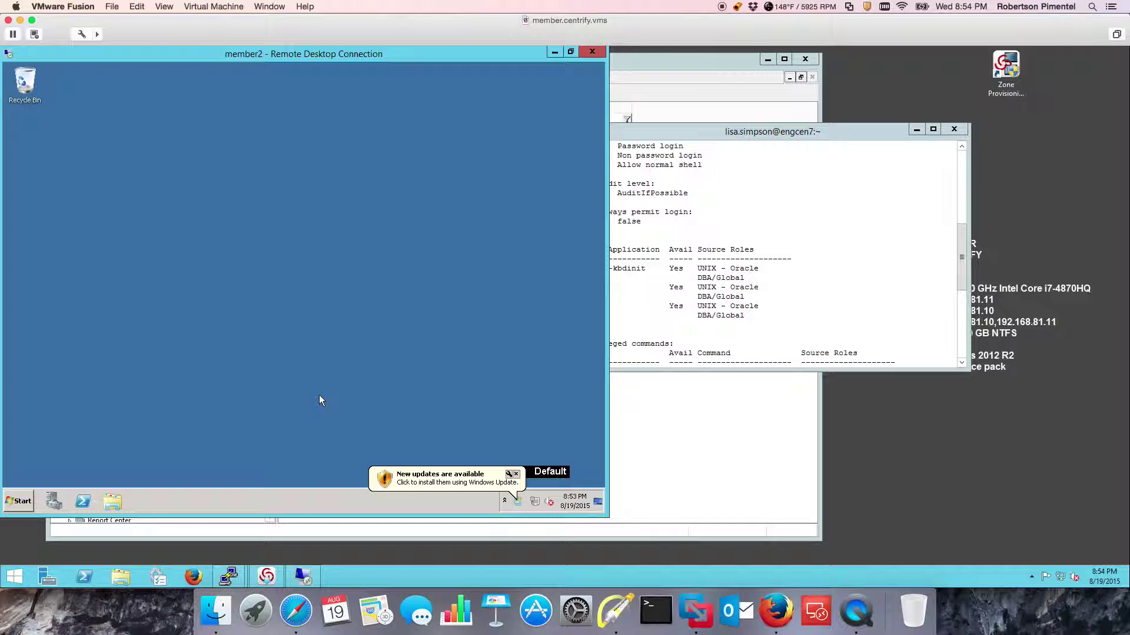
left_click(19, 501)
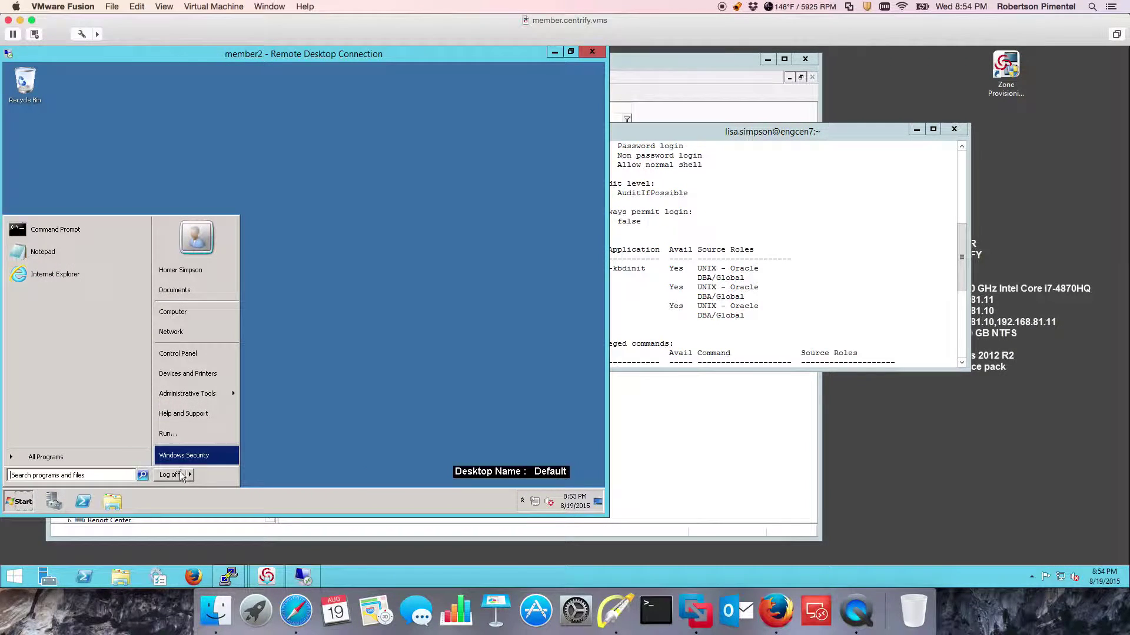
Log off member2, view the UNIX - SysAdmin role's rights, and launch PuTTY from the desktop.
left_click(178, 473)
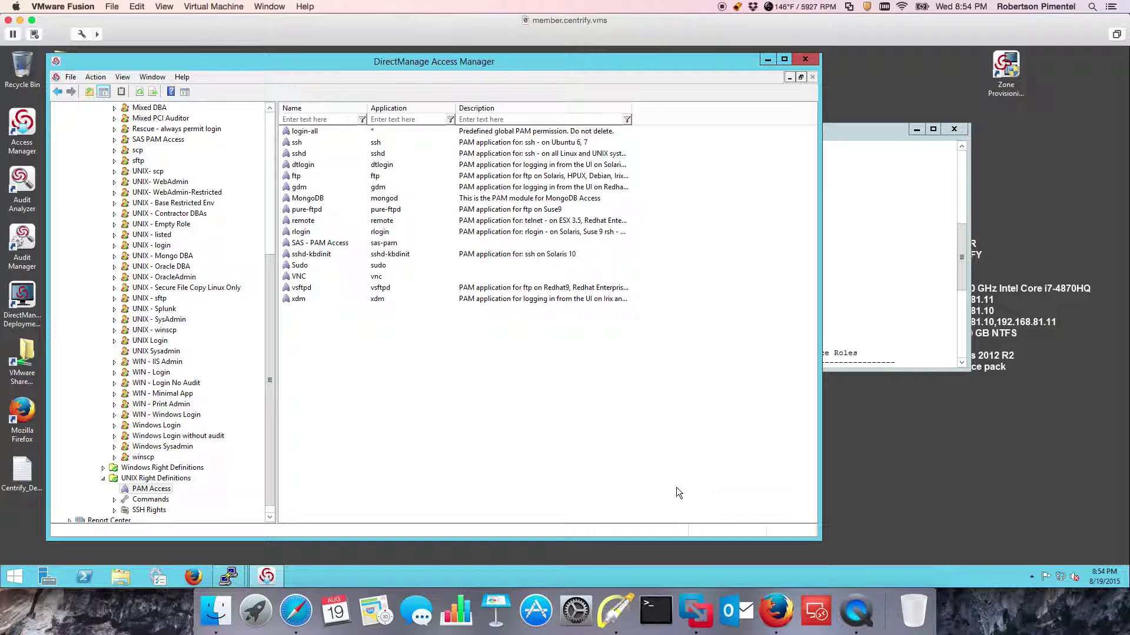
left_click(168, 320)
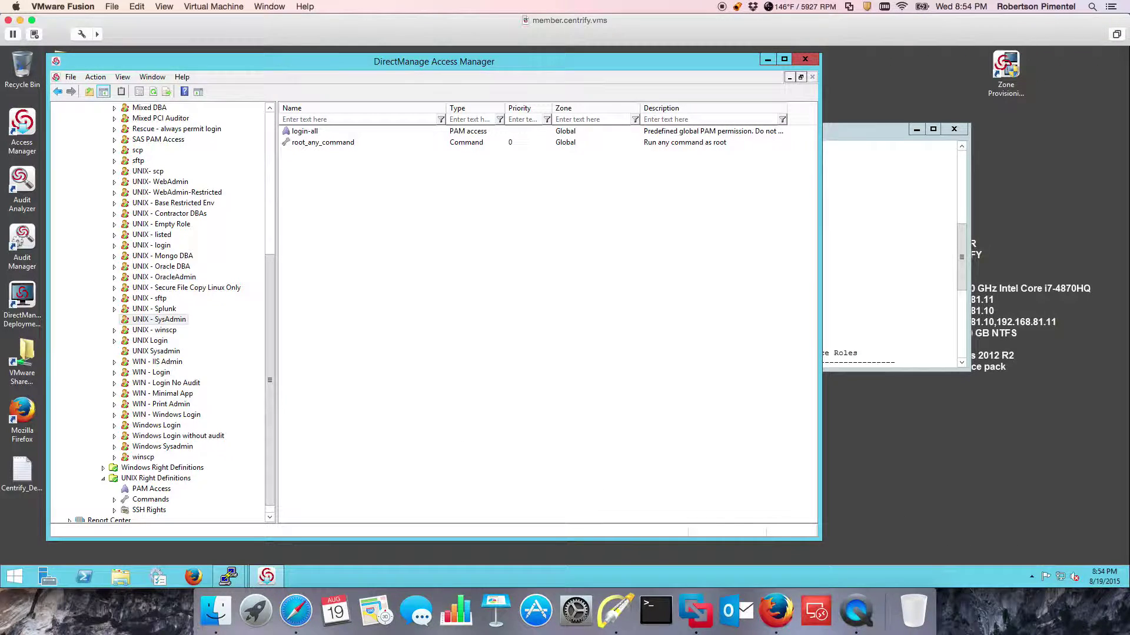
left_click(1126, 581)
double_click(70, 132)
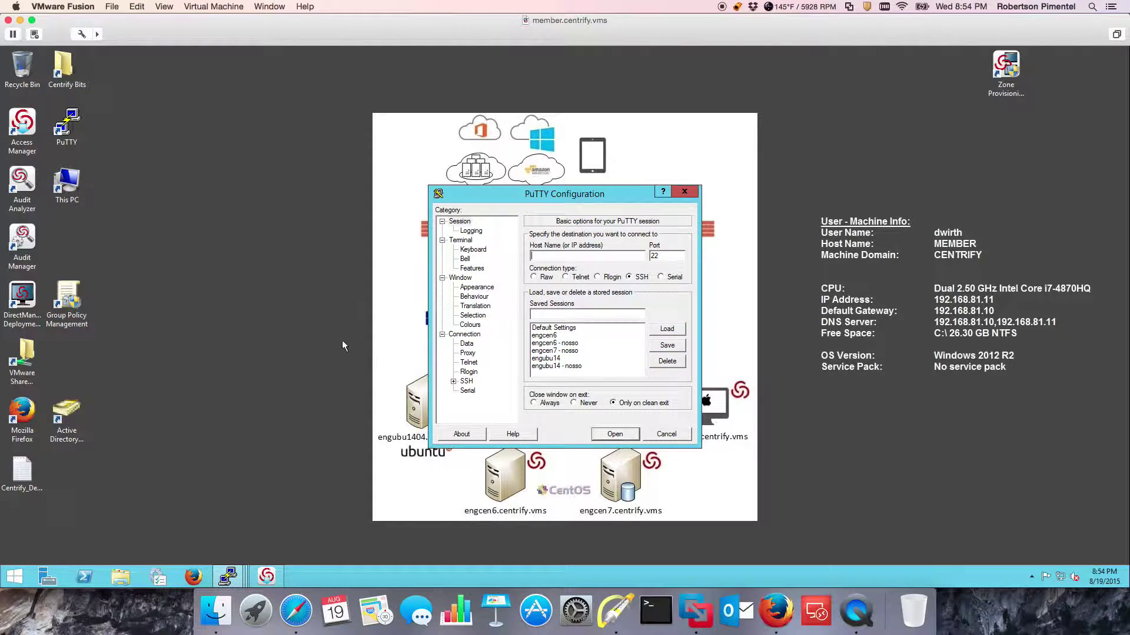
Connect to the saved engcen6 session and enlarge the terminal window.
left_click(574, 337)
left_click(666, 329)
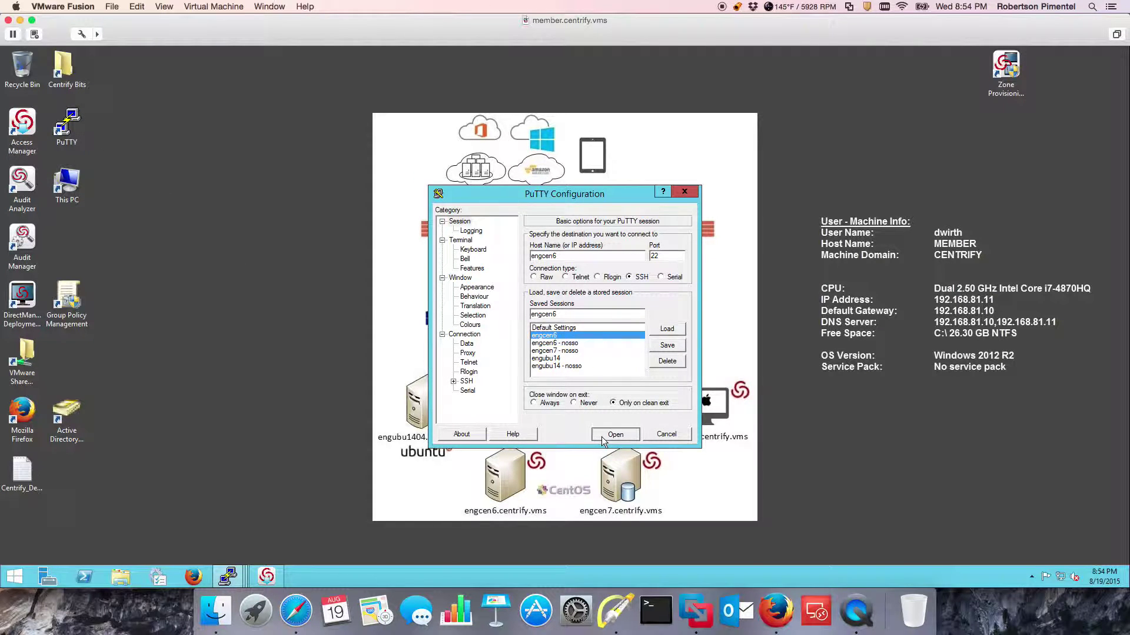
left_click(615, 434)
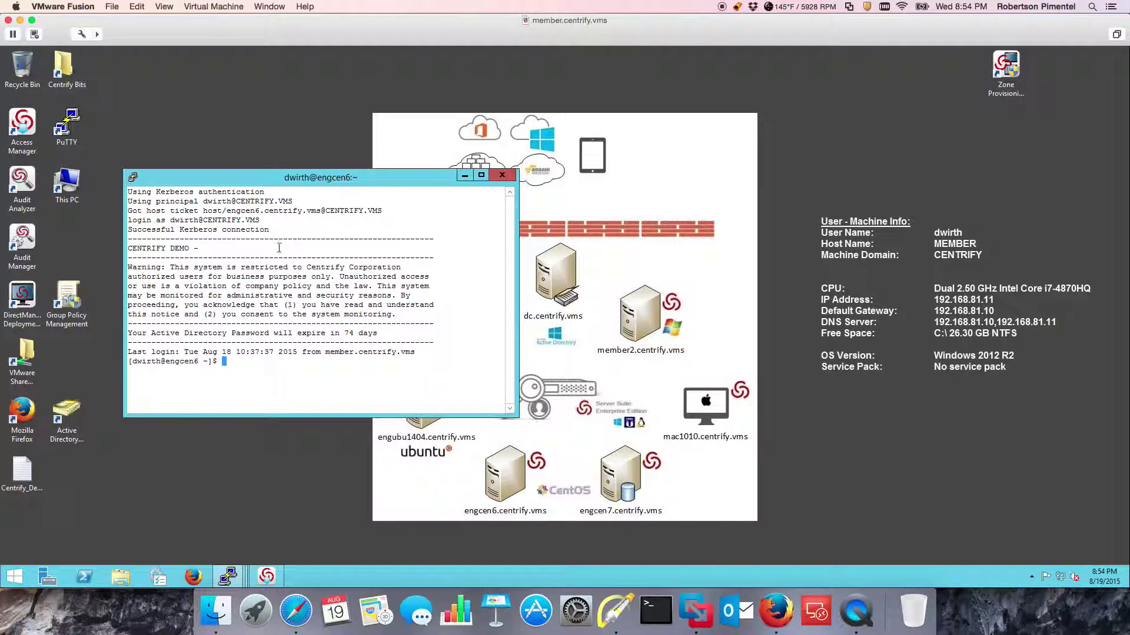
left_click_drag(262, 182, 253, 128)
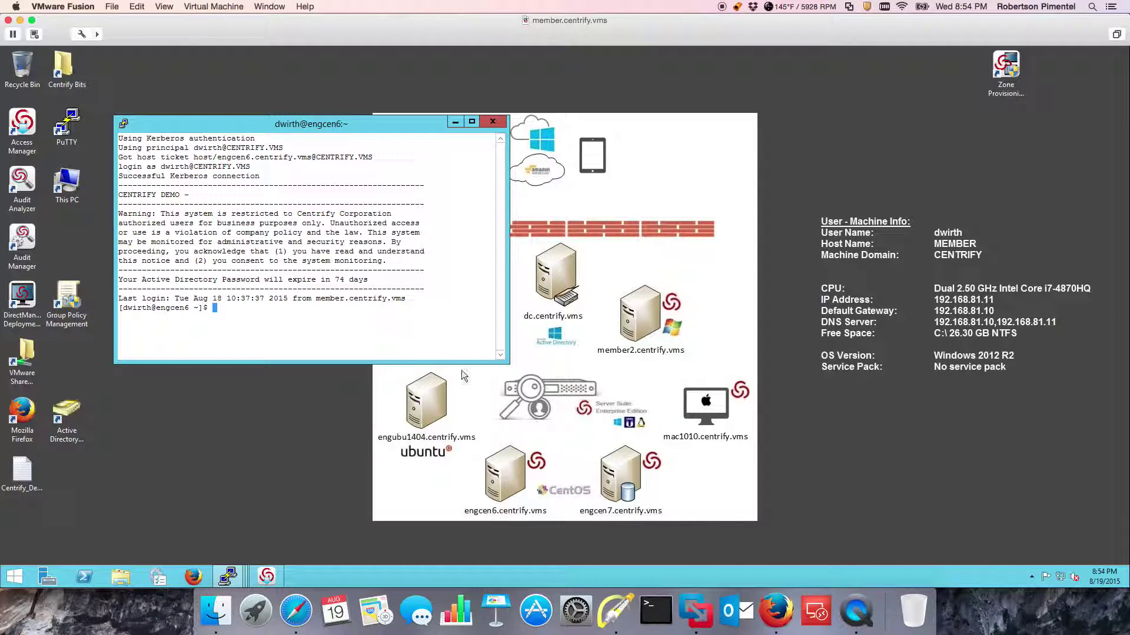
left_click_drag(501, 365, 569, 457)
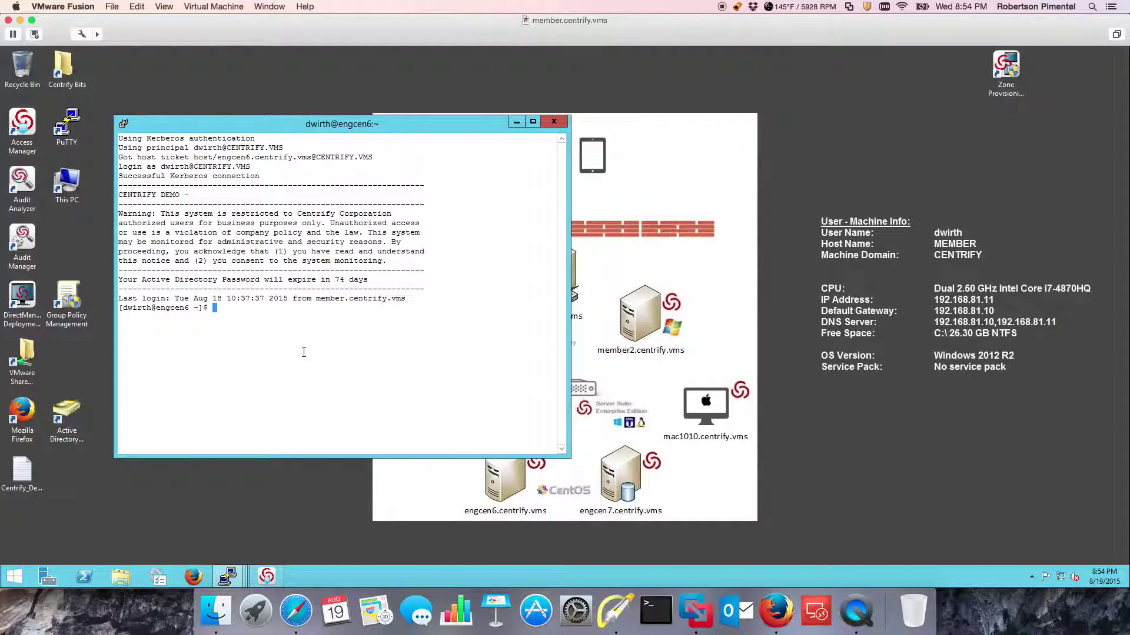
Edit /etc/passwd with dzdo vi, then quit with :q! without saving.
type("dzdo vi /etc/t")
type("asswd")
key("Return")
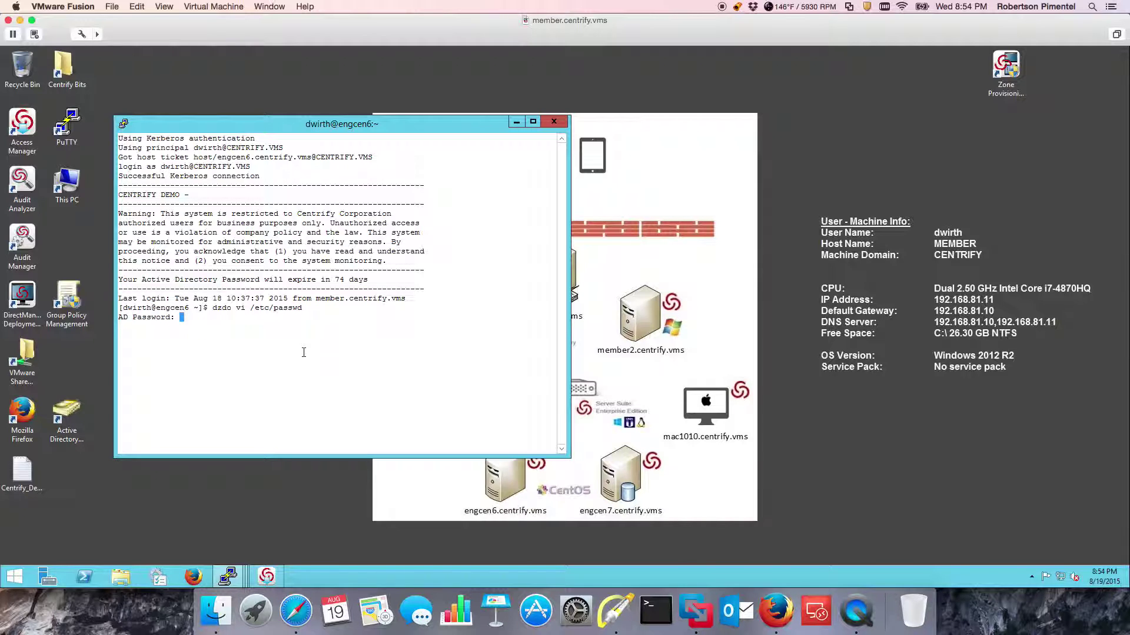
key("Return")
key("Down")
key("Down")
key("Down")
key("Down")
key("Down")
key("Down")
key("Down")
key("Down")
key("Down")
key("Down")
key("Down")
key("Down")
key("Down")
key("Down")
key("Down")
key("Down")
key("Down")
key("Down")
key("Down")
key("Down")
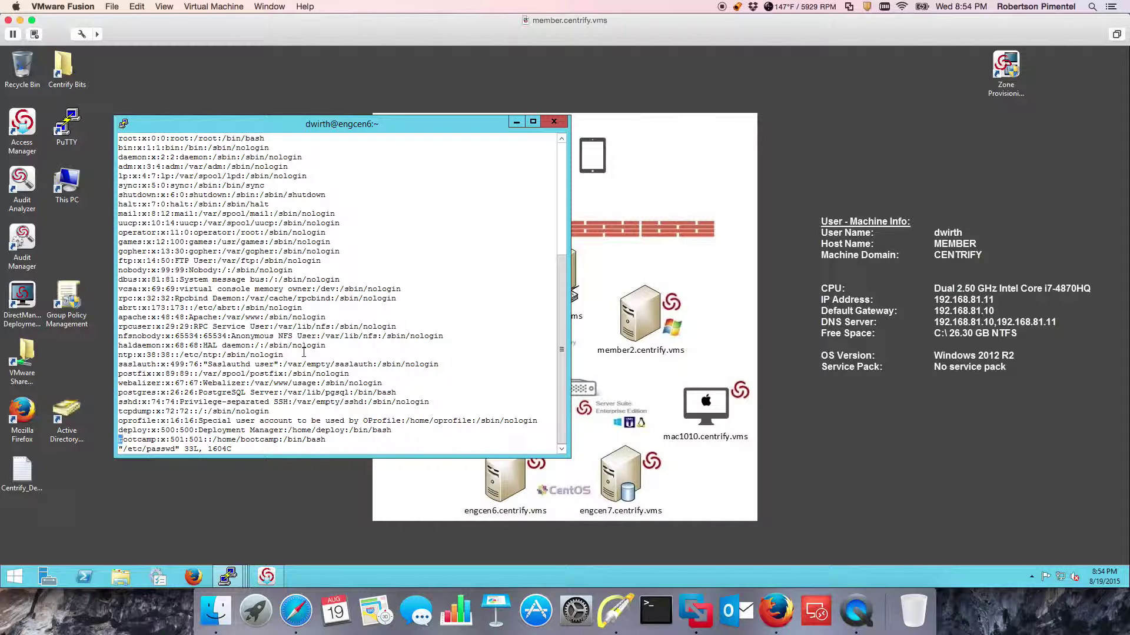
key("o")
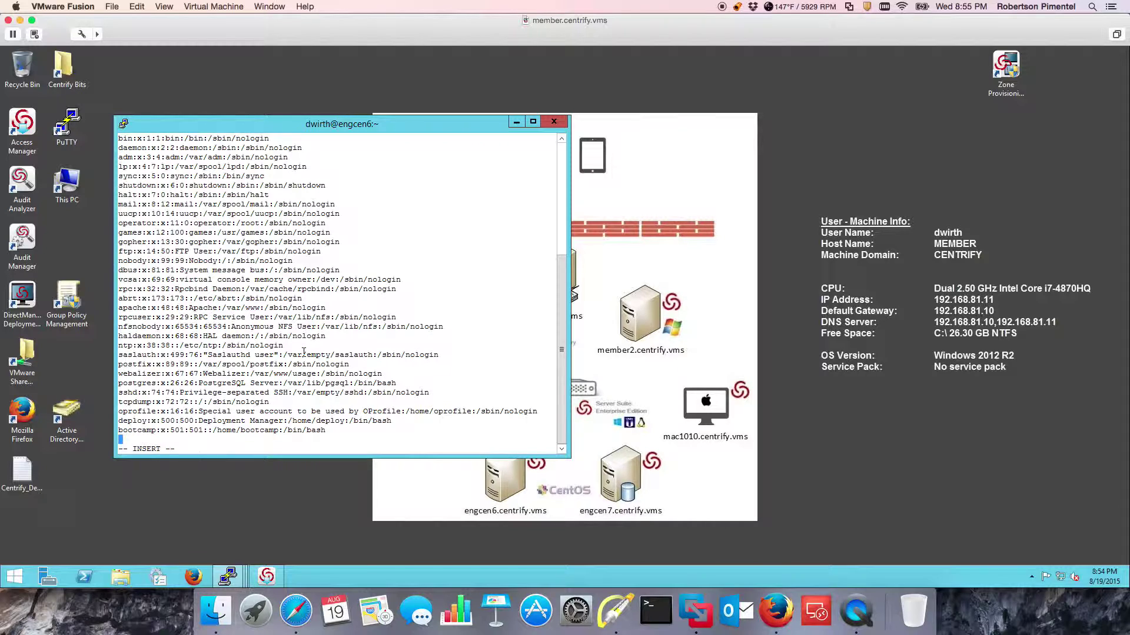
key("Escape")
type(":q!")
key("Return")
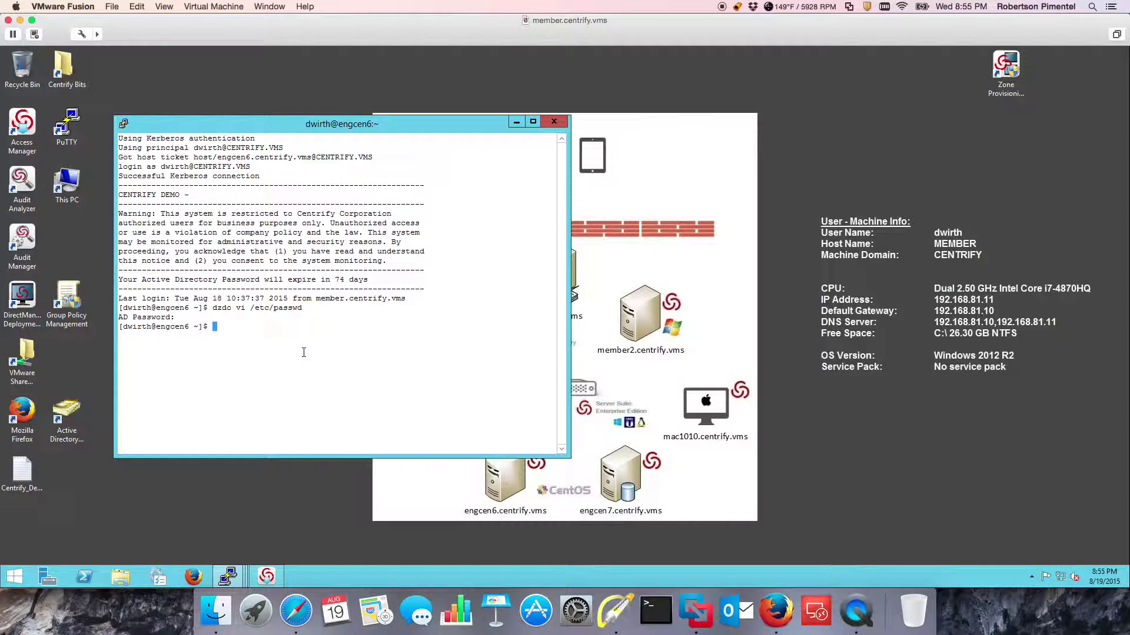
Change the recalled command to 'dzdo tail /var/log/messages' and run it.
key("Up")
key("BackSpace")
key("BackSpace")
key("BackSpace")
key("BackSpace")
key("BackSpace")
key("BackSpace")
key("BackSpace")
key("BackSpace")
key("BackSpace")
key("BackSpace")
key("BackSpace")
key("BackSpace")
key("BackSpace")
key("BackSpace")
type("tail")
key("BackSpace")
key("BackSpace")
key("BackSpace")
key("BackSpace")
type("tail /var/log/messages")
key("Return")
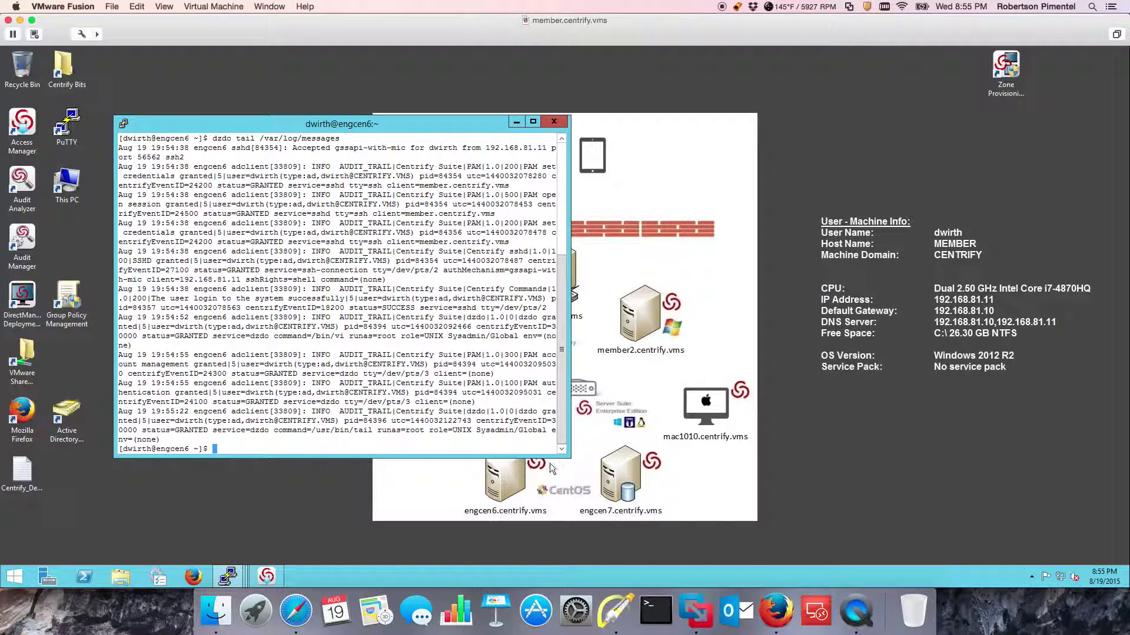
Widen the terminal and mark the PAM authentication and dzdo grant log entries with arrows.
left_click_drag(565, 459, 744, 468)
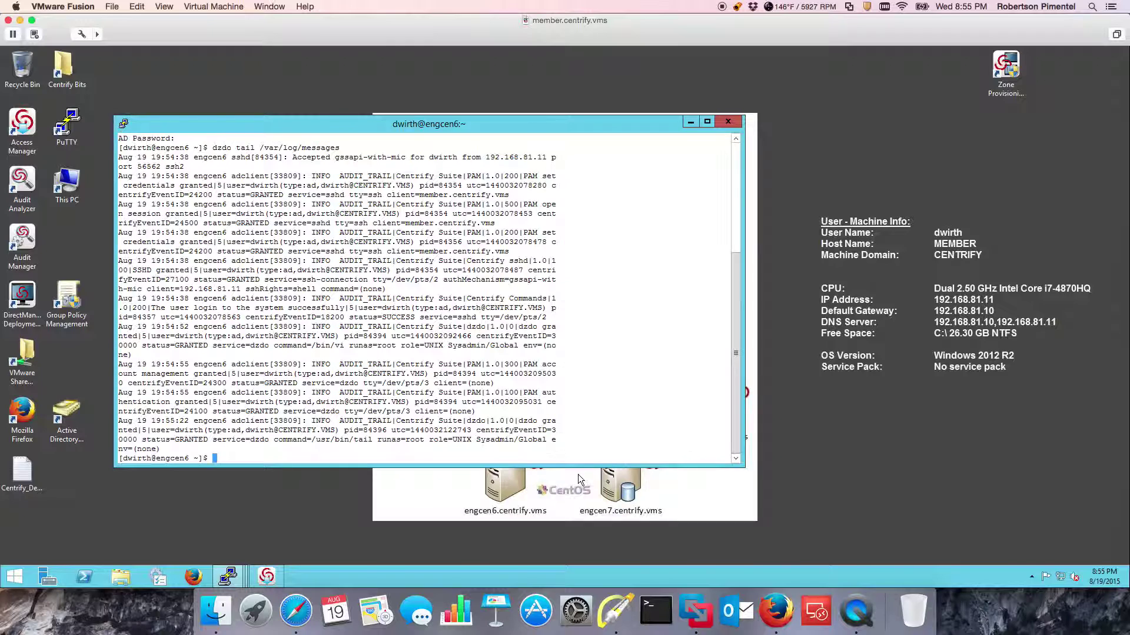
left_click(615, 612)
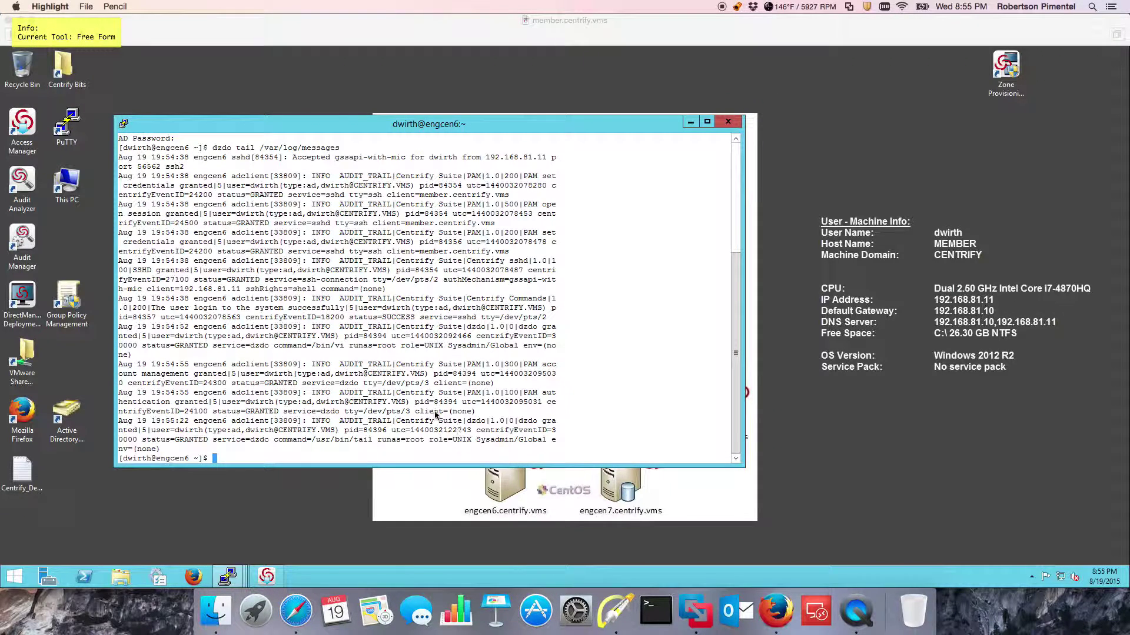
left_click_drag(580, 400, 536, 425)
left_click_drag(565, 374, 521, 400)
key("f")
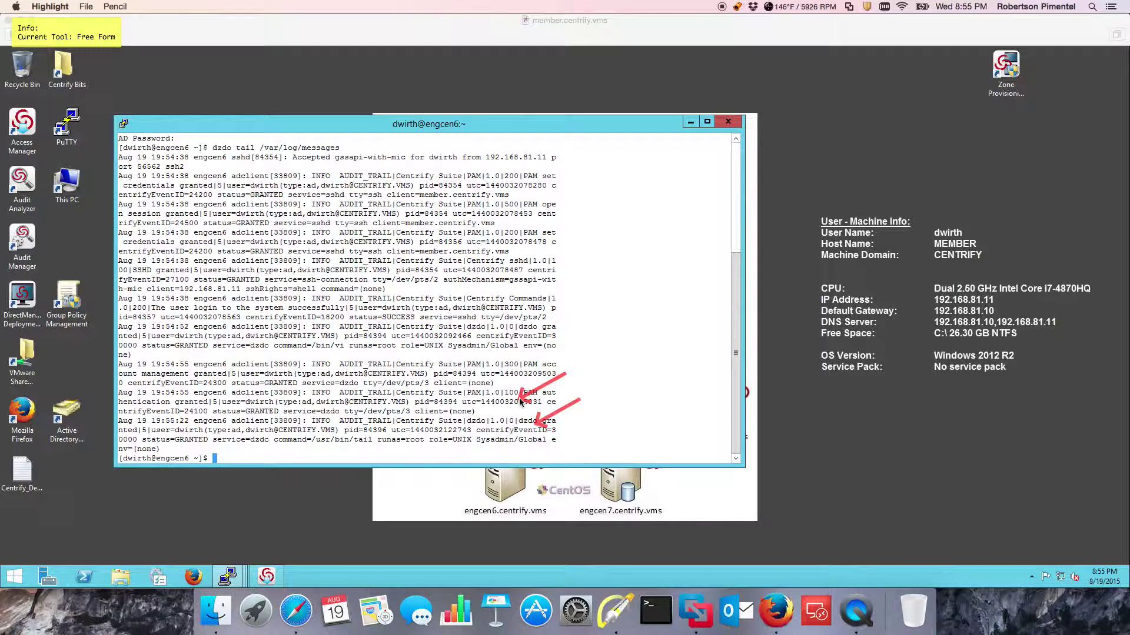
key("Escape")
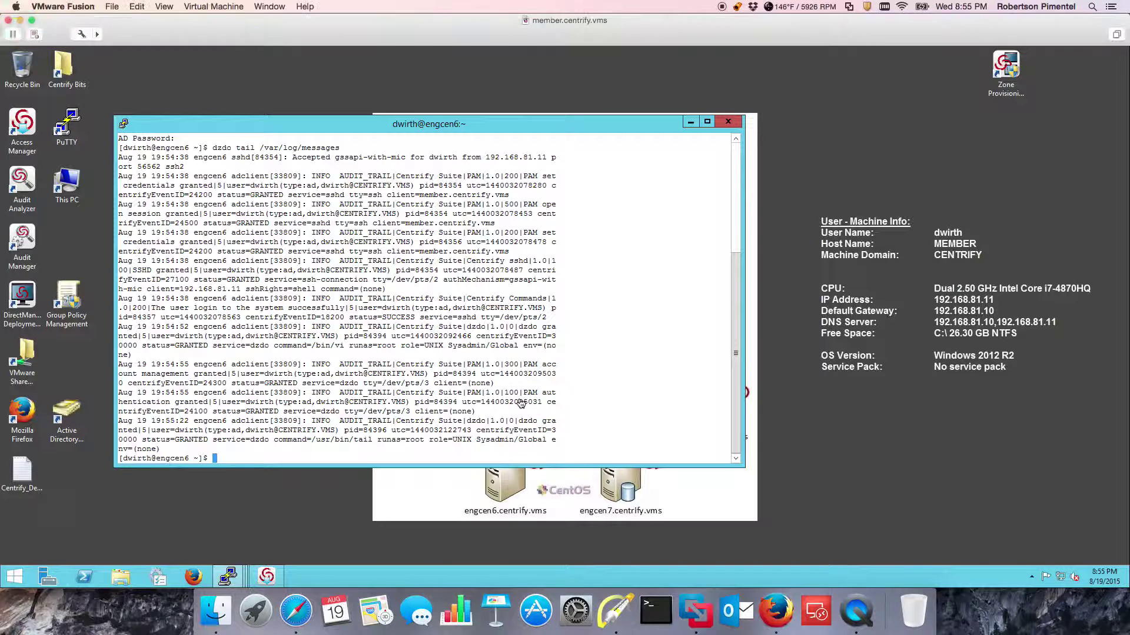
left_click(259, 7)
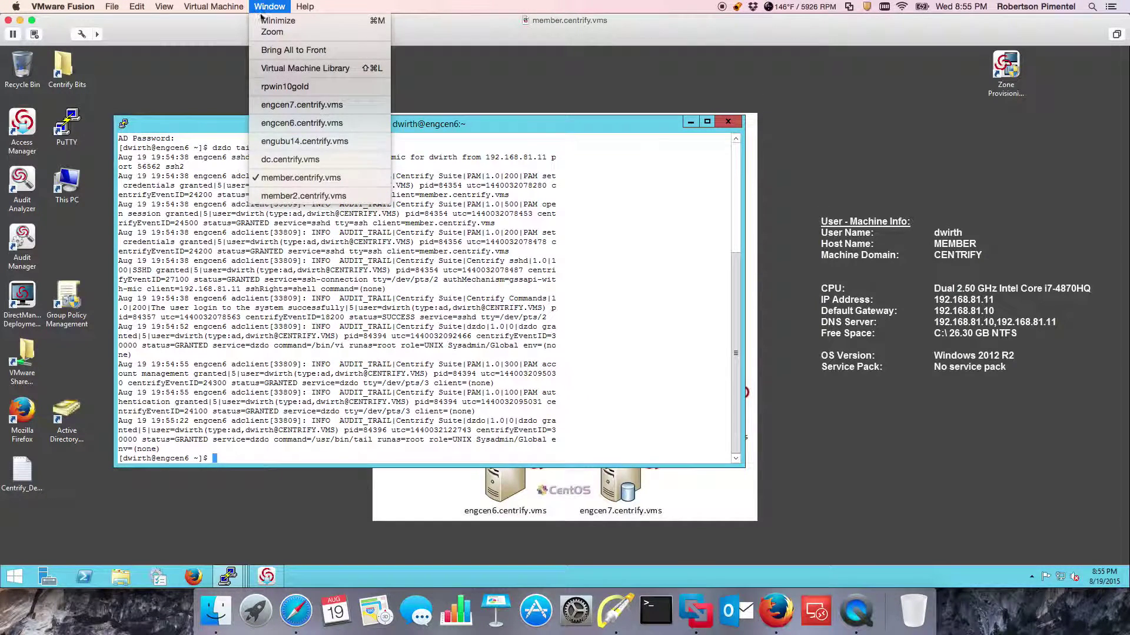
Log on to member2 with Ctrl+Alt+Del, accepting the CENTRIFY DEMO notice and entering the password.
left_click(309, 198)
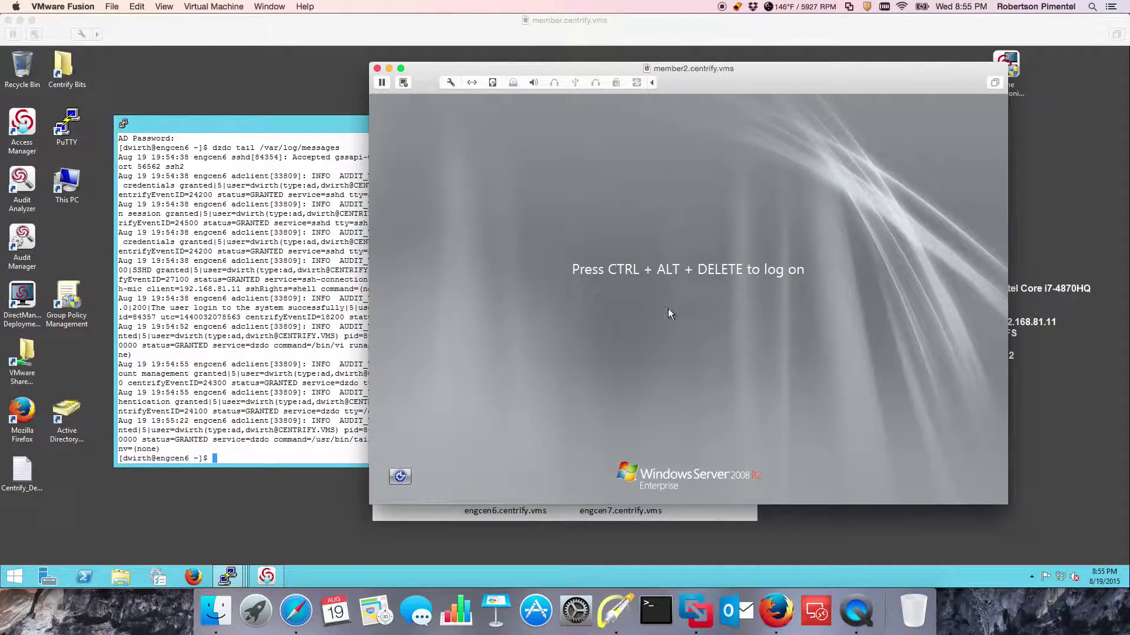
key("ctrl+alt+Delete")
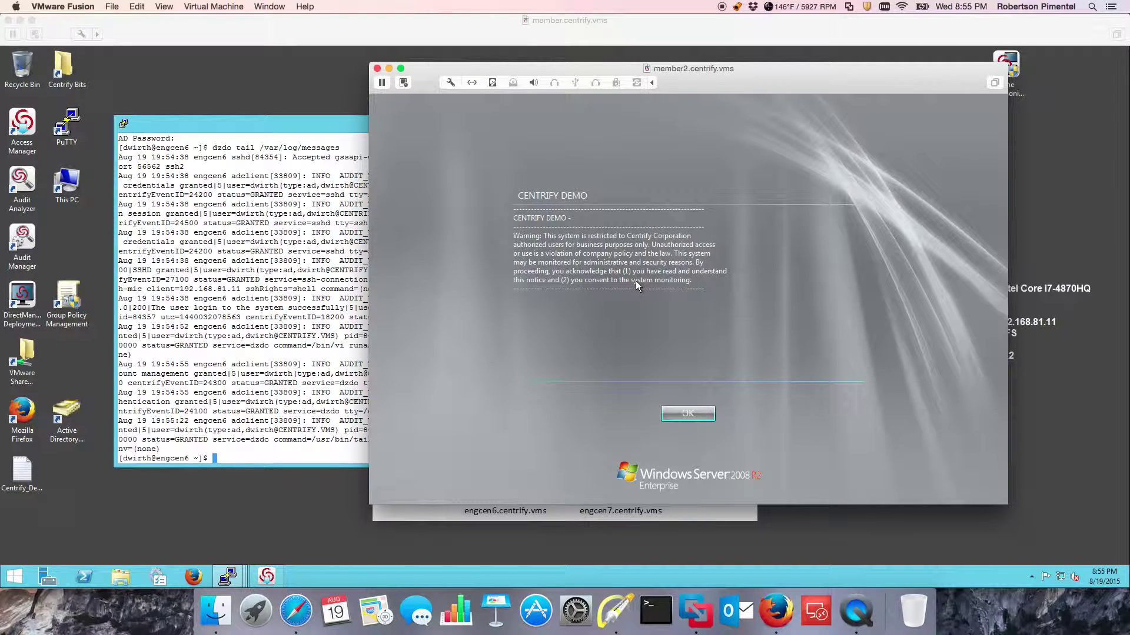
left_click(683, 414)
left_click(661, 361)
type("Centr1fy")
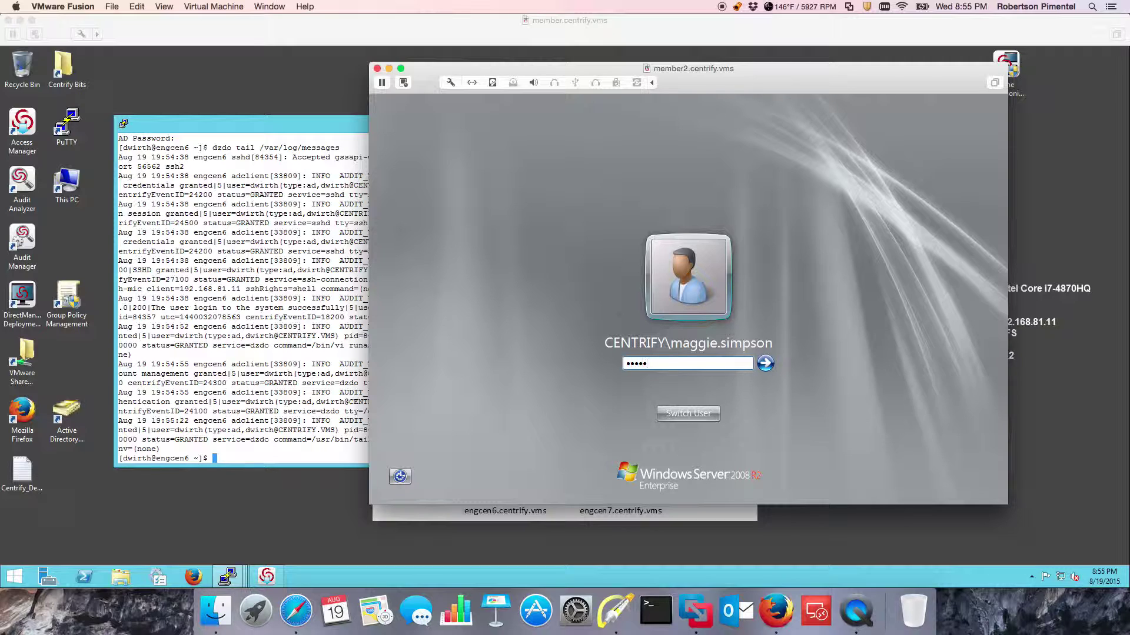
key("Return")
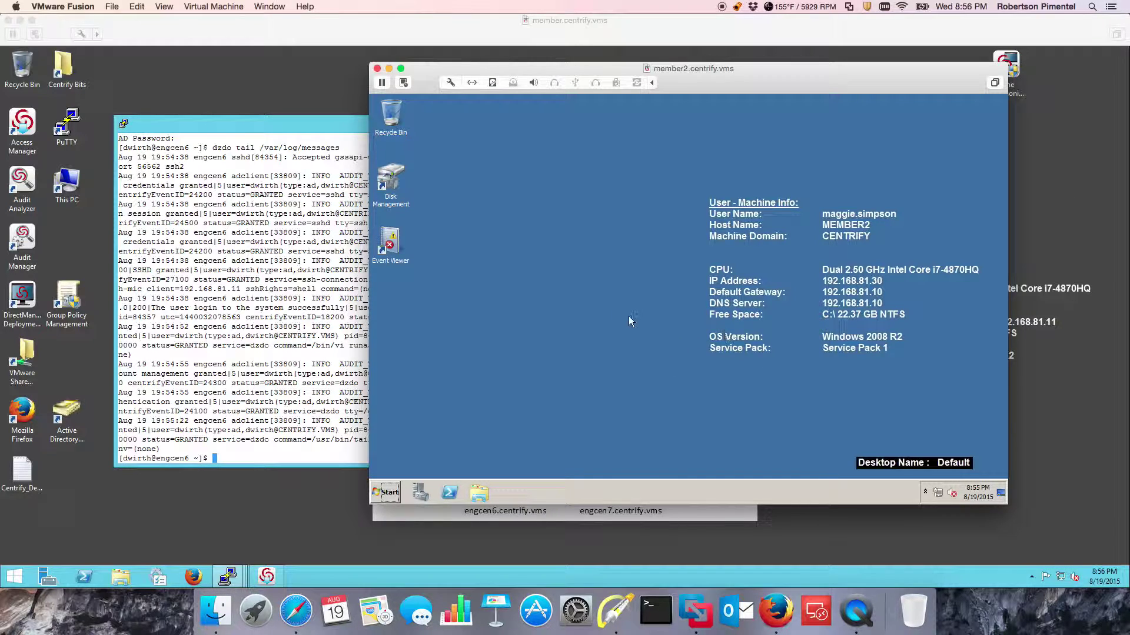
Launch Disk Management, dismiss the Logical Disk Manager access error, and close it.
left_click(388, 492)
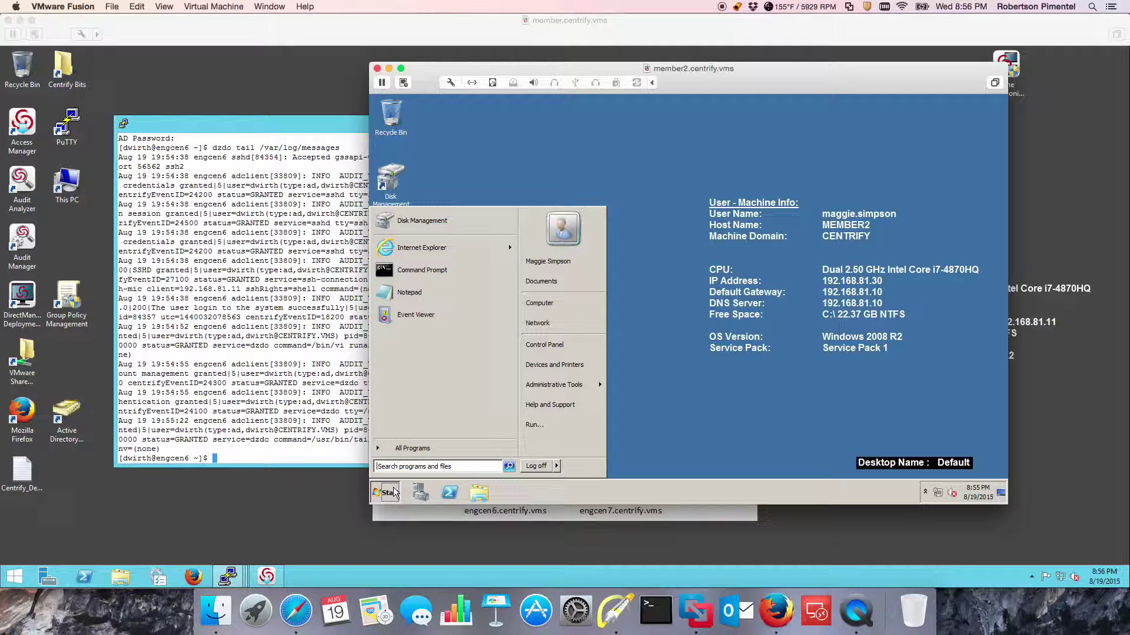
left_click(557, 465)
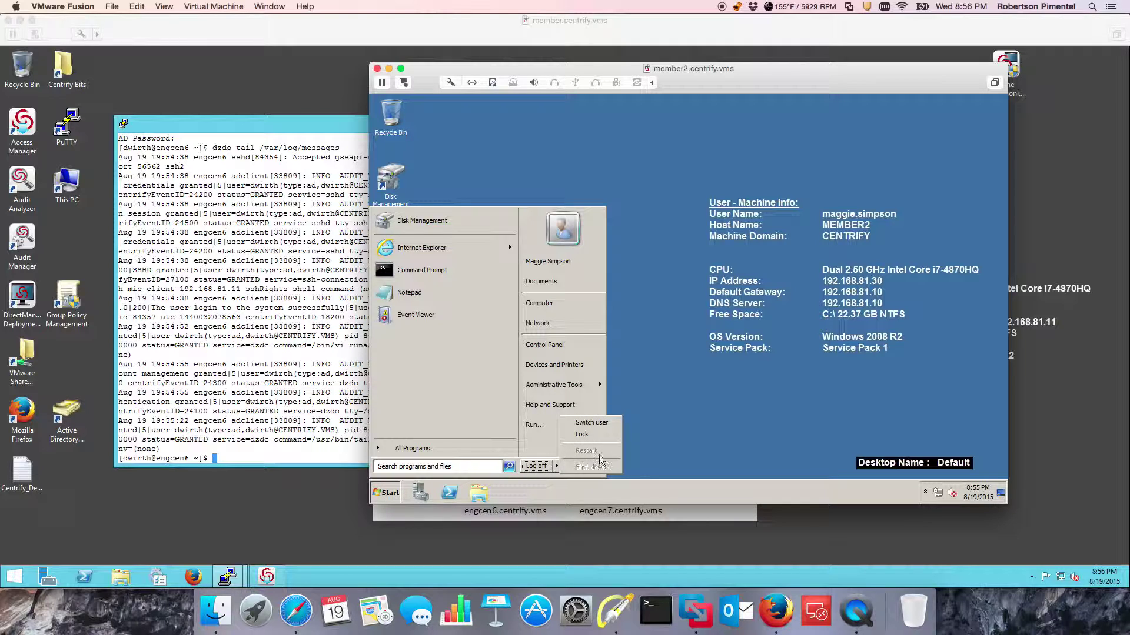
left_click(693, 426)
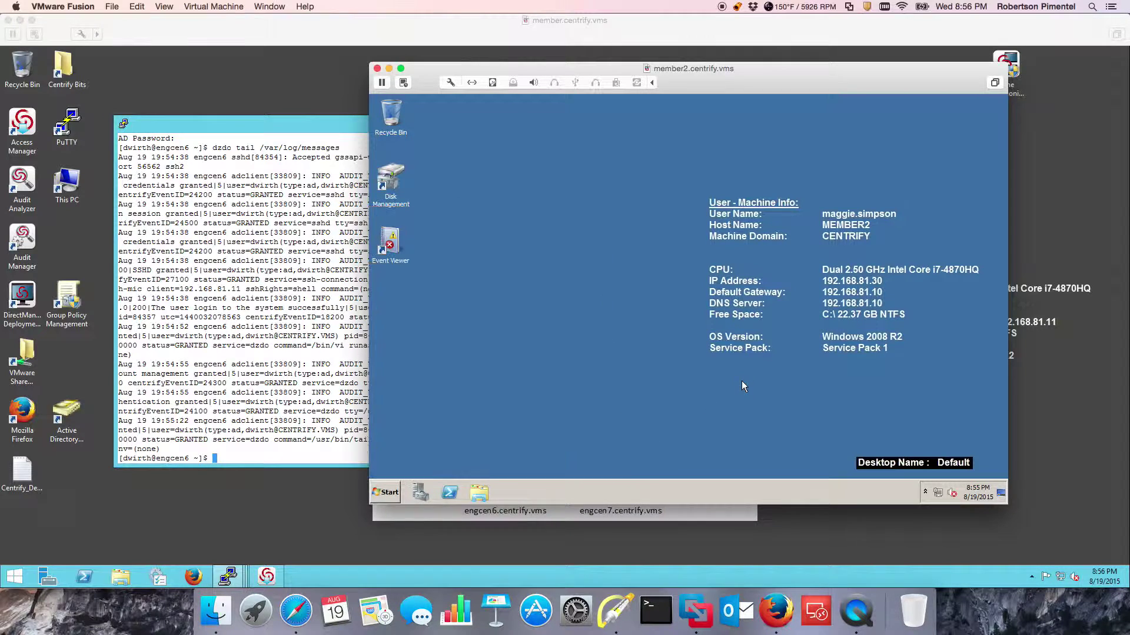
double_click(390, 185)
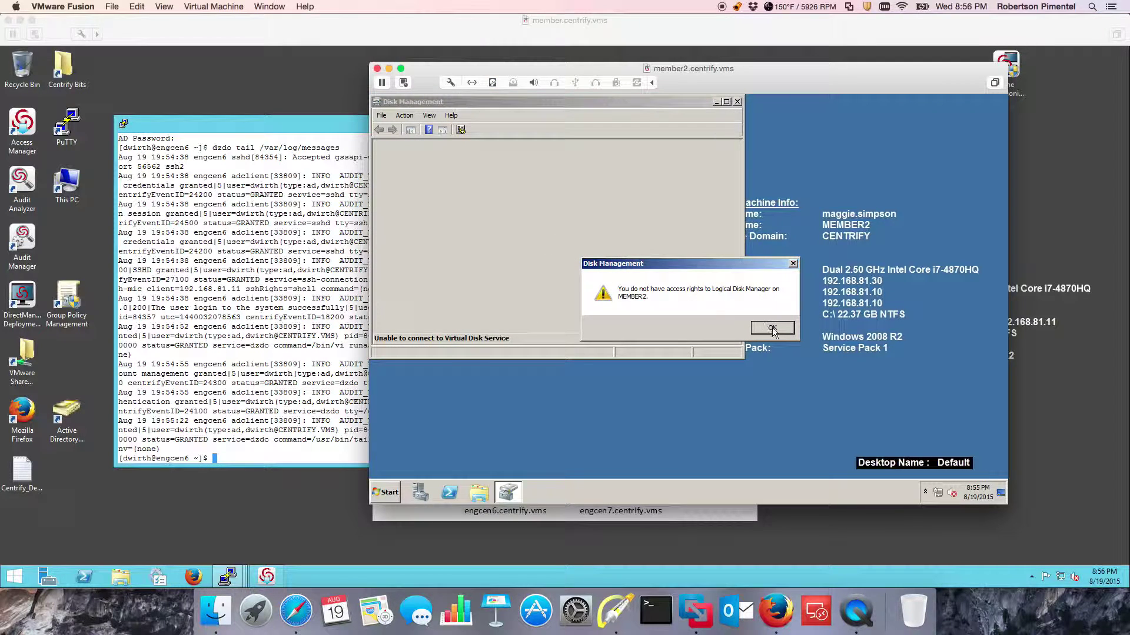
left_click(772, 328)
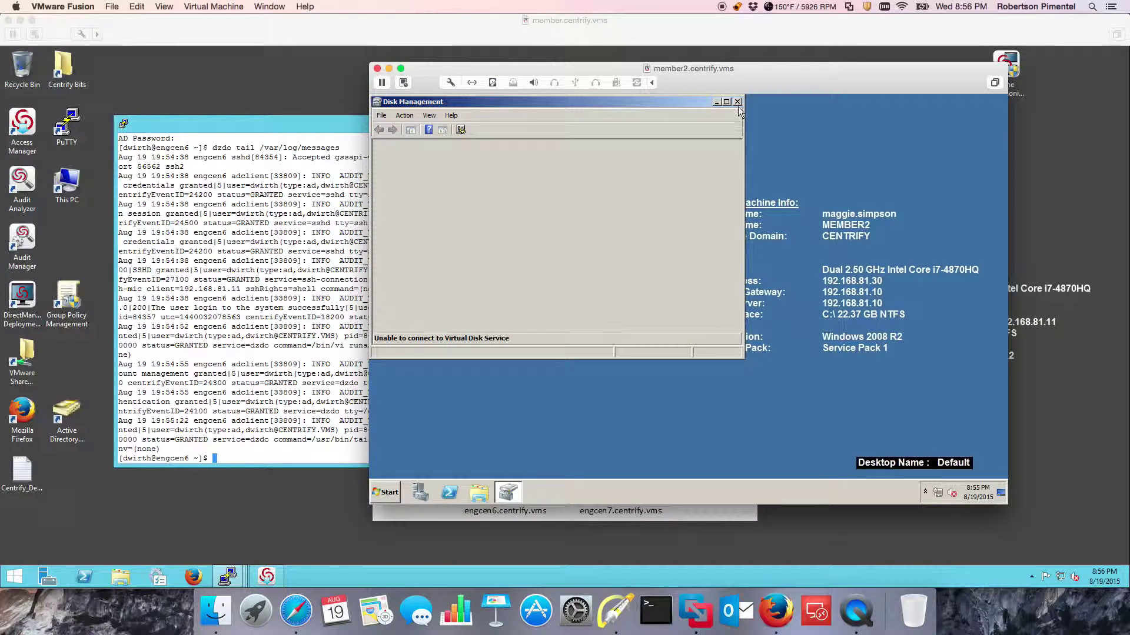
left_click(738, 103)
left_click(924, 491)
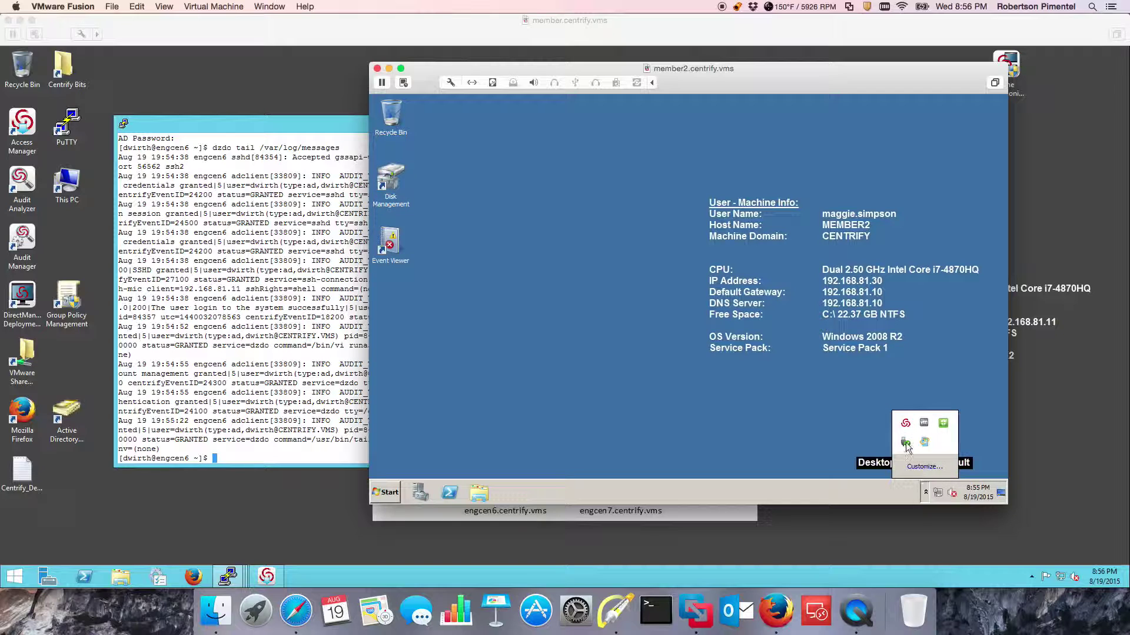
right_click(905, 424)
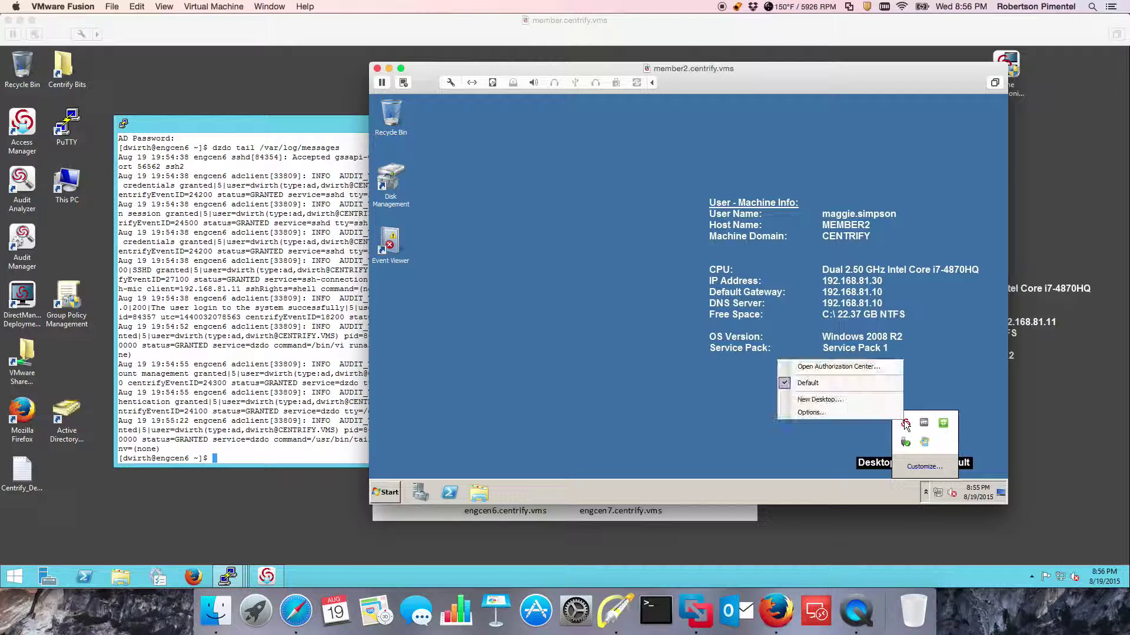
left_click(868, 368)
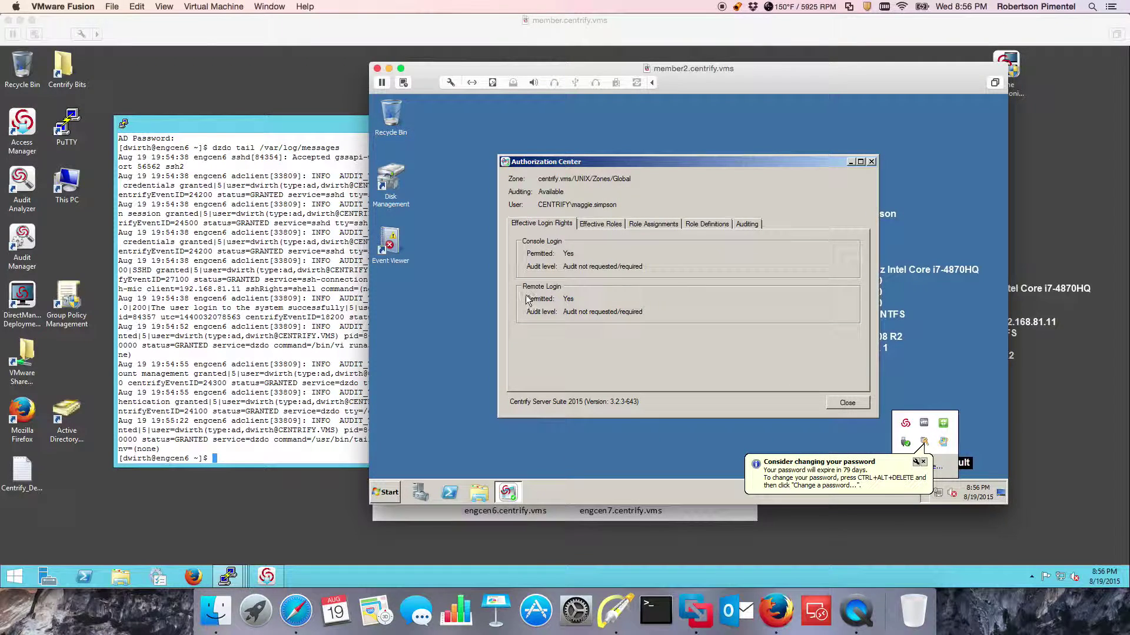
left_click(673, 224)
left_click(707, 224)
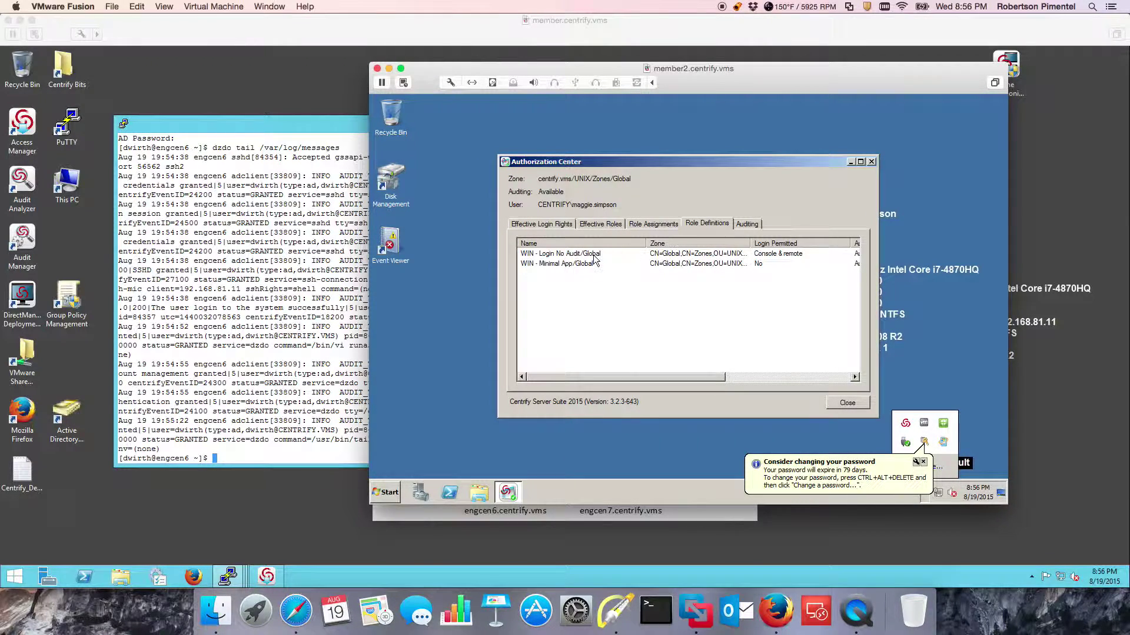
left_click(591, 265)
double_click(591, 265)
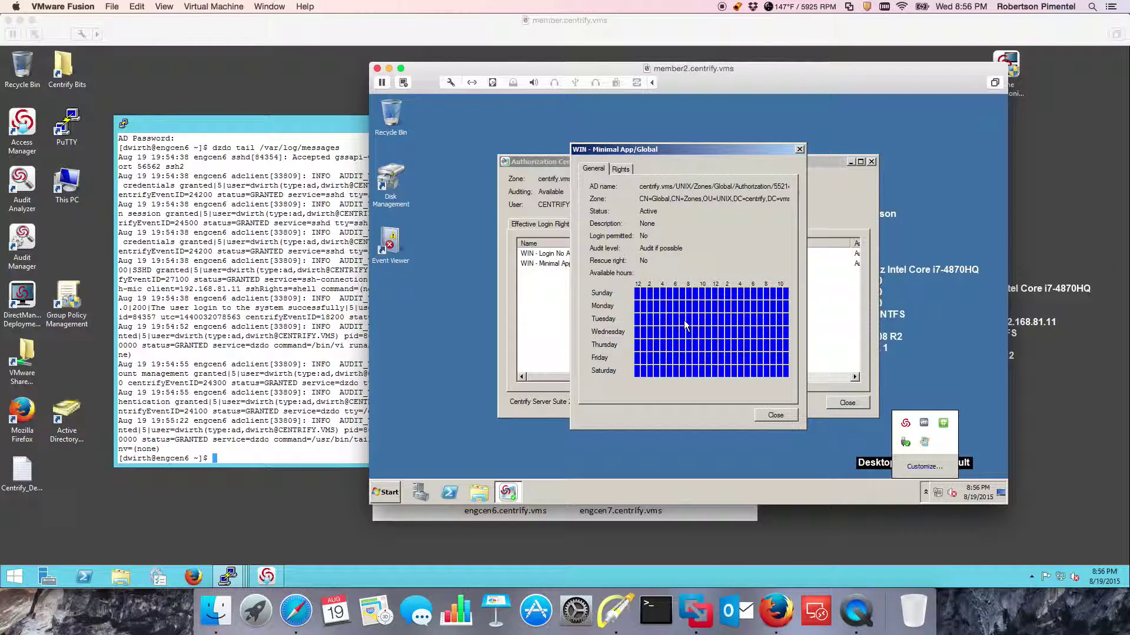
left_click(775, 417)
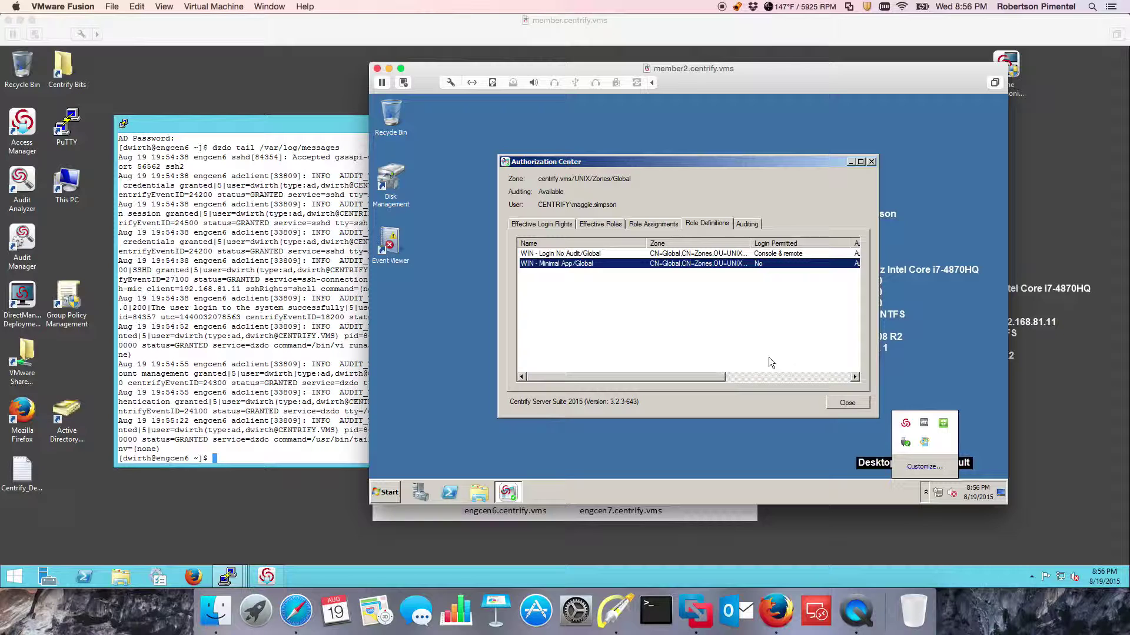
left_click(747, 224)
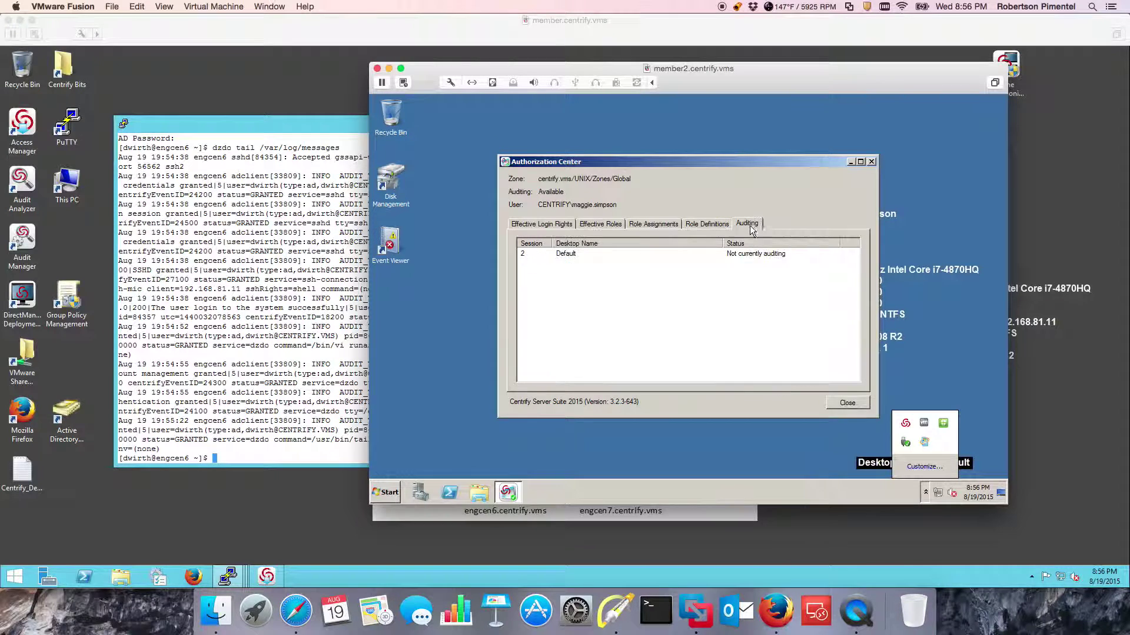
left_click(614, 612)
left_click_drag(797, 339, 770, 278)
key("super+z")
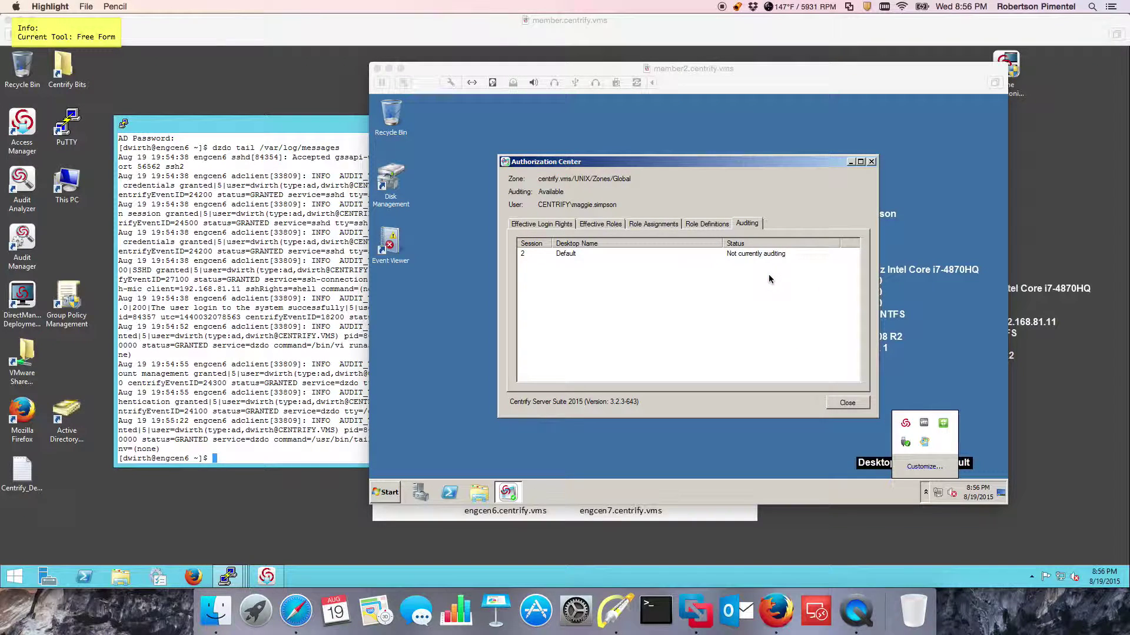
left_click(768, 279)
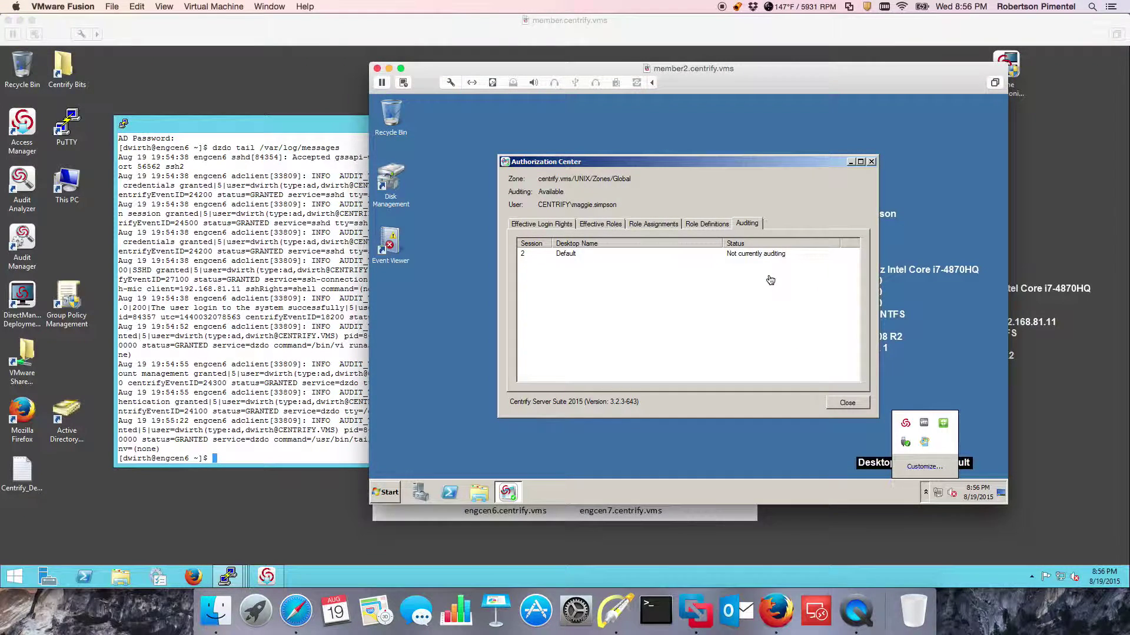
left_click(870, 162)
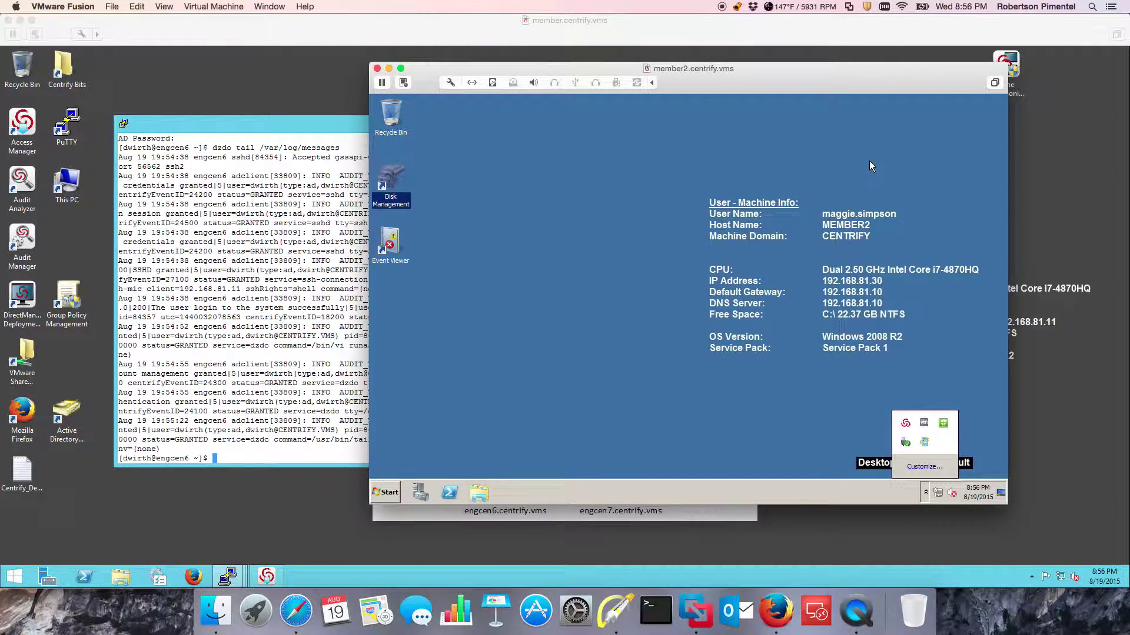
Launch Disk Management from its desktop shortcut under a Centrify role.
left_click(647, 244)
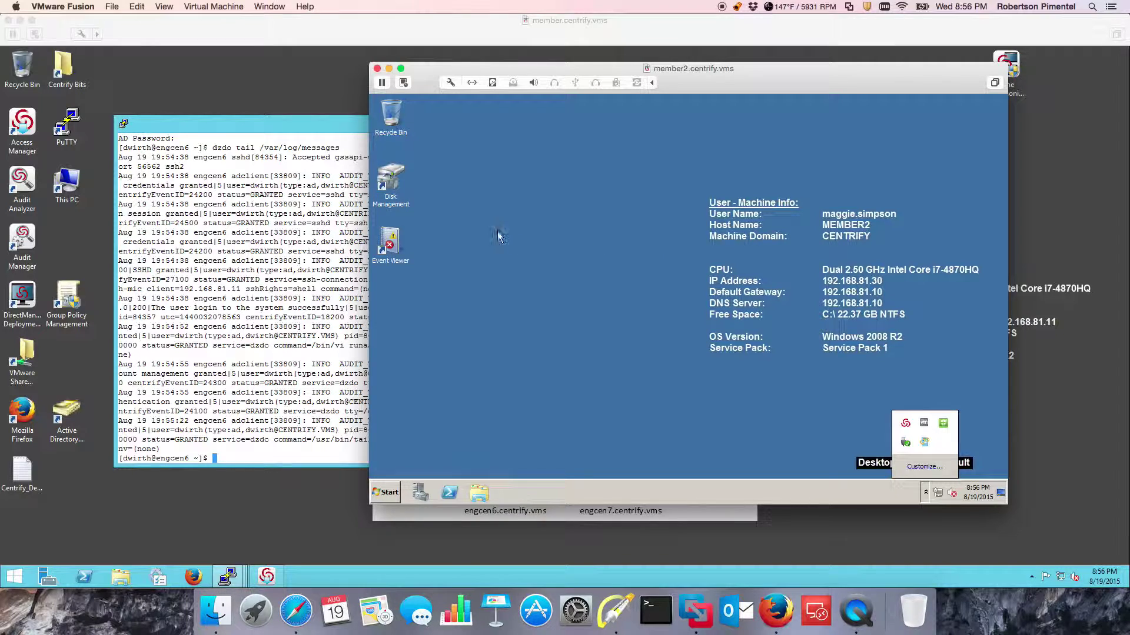
right_click(399, 185)
left_click(444, 235)
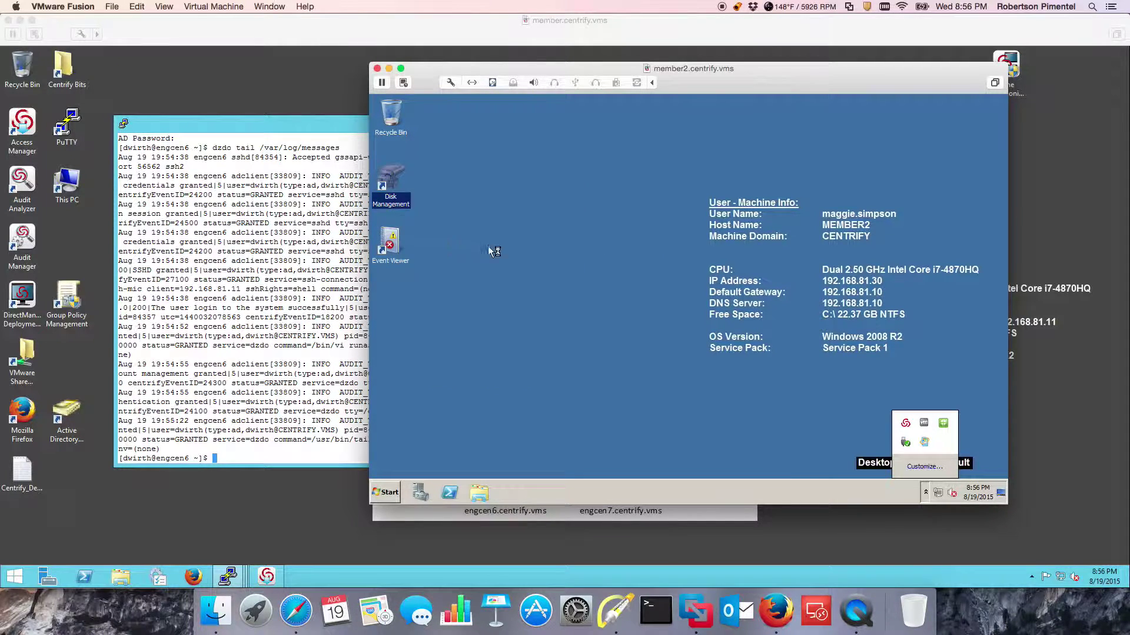
left_click(740, 353)
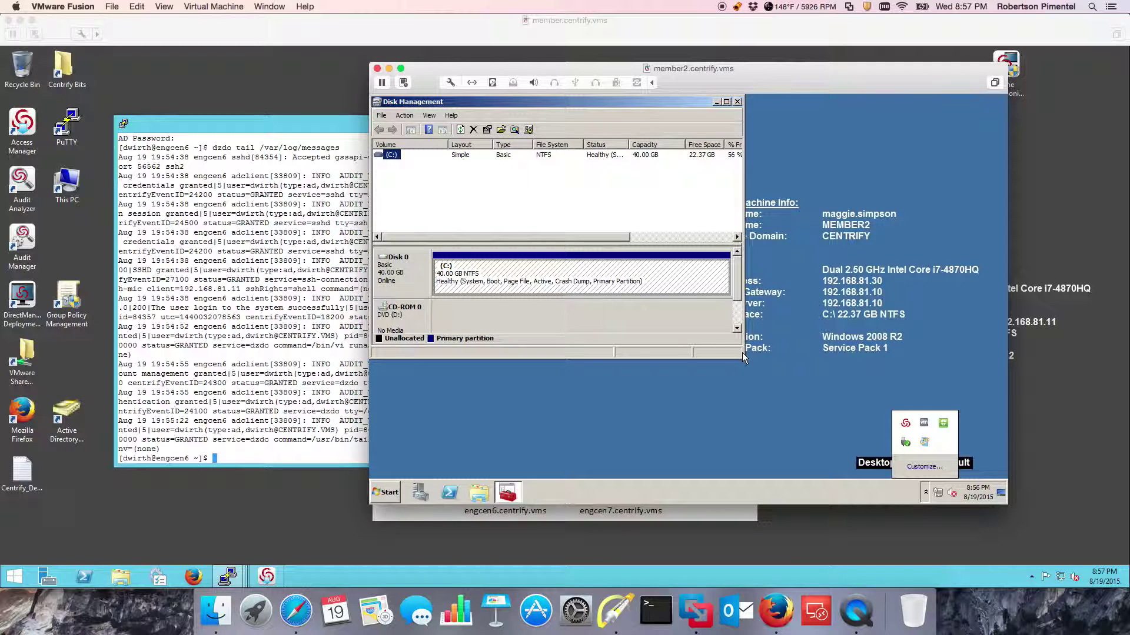
Check in the Centrify Authorization Center that the session is now audited.
left_click(937, 496)
left_click(925, 492)
left_click(925, 492)
right_click(905, 424)
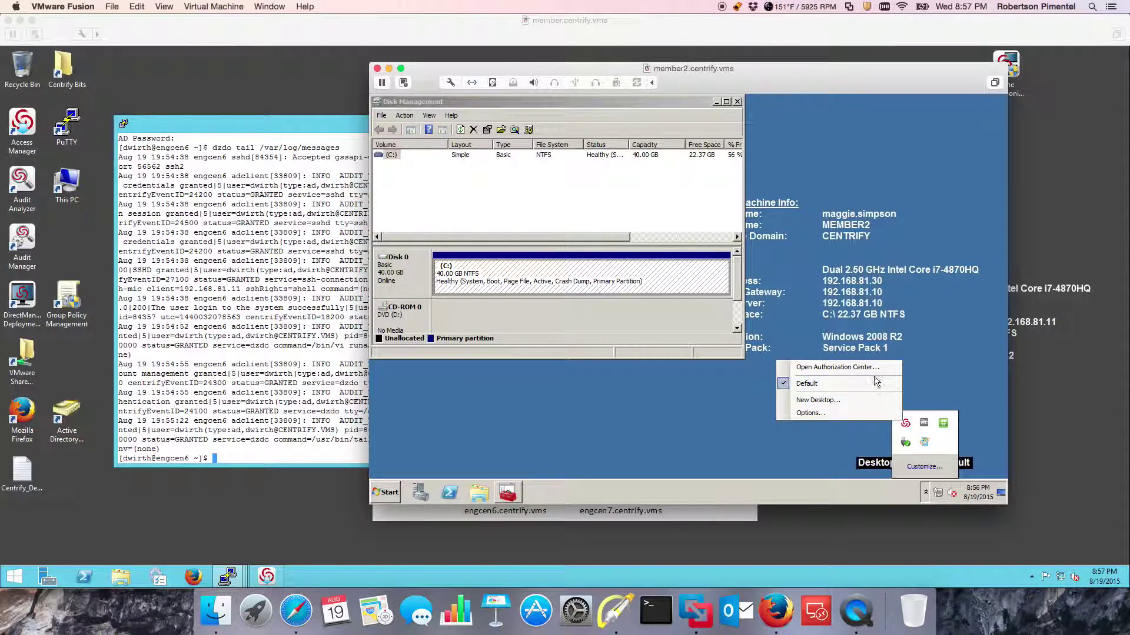
left_click(837, 367)
left_click(756, 227)
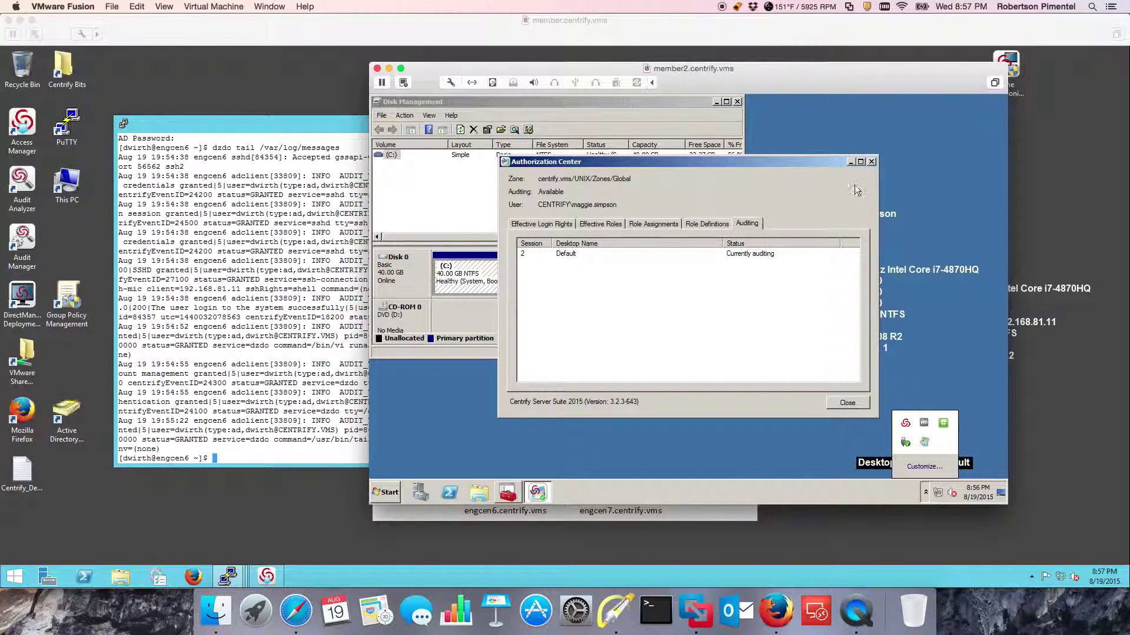
left_click(872, 163)
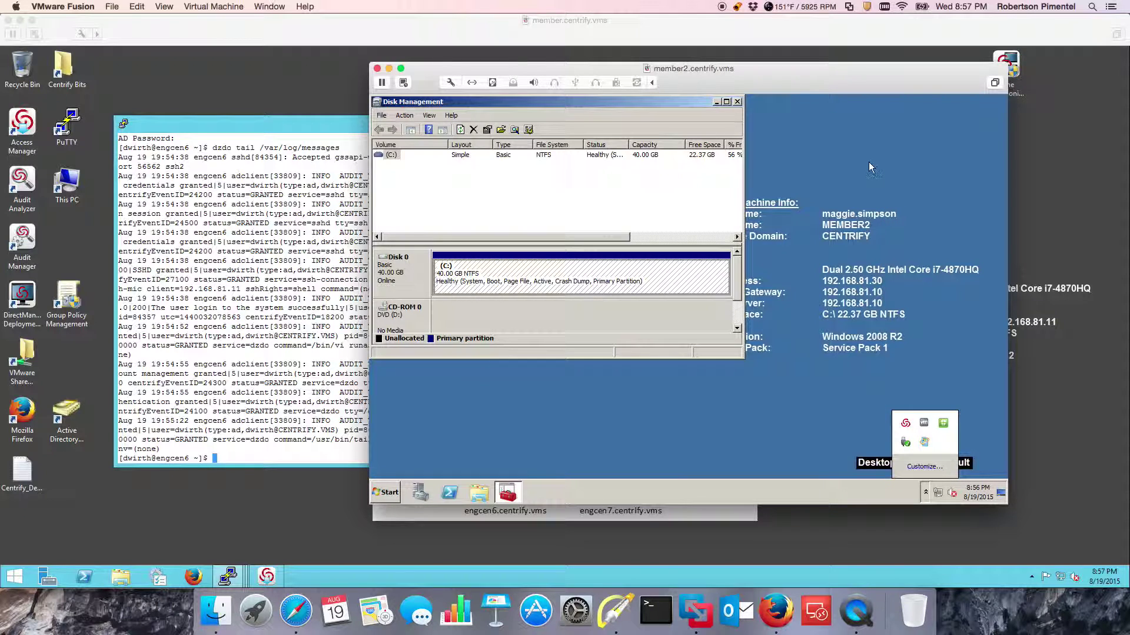
Close Disk Management and bring up the guest's Run command from the Start menu.
left_click(737, 102)
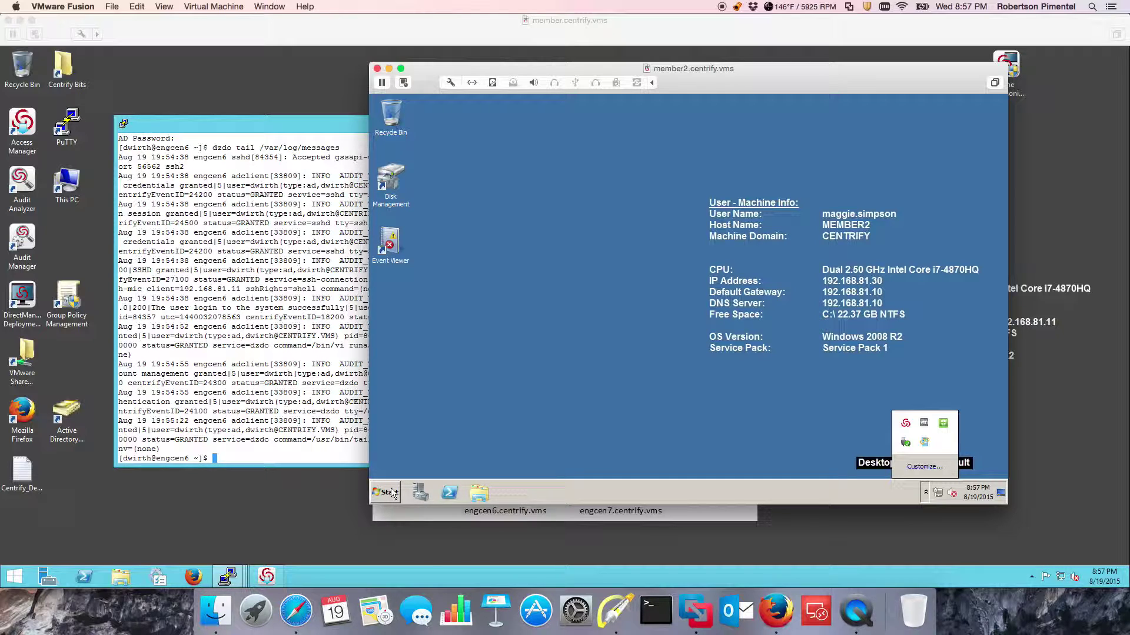
left_click(393, 493)
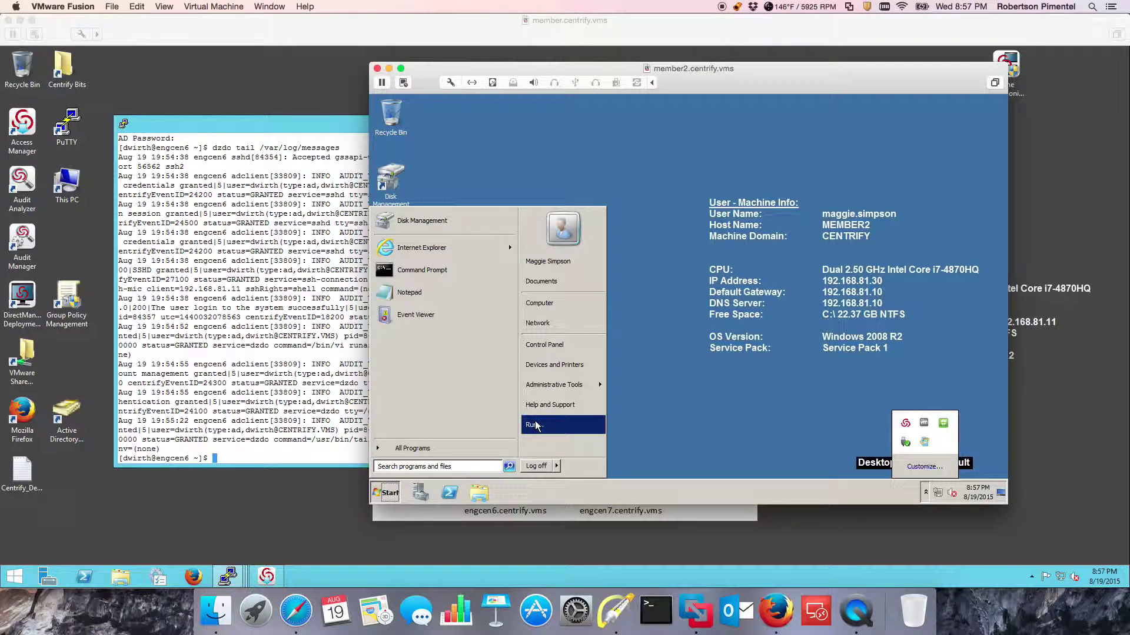
left_click(468, 493)
Launch Event Viewer and read the Application log's Console login success event 6001.
left_click(485, 463)
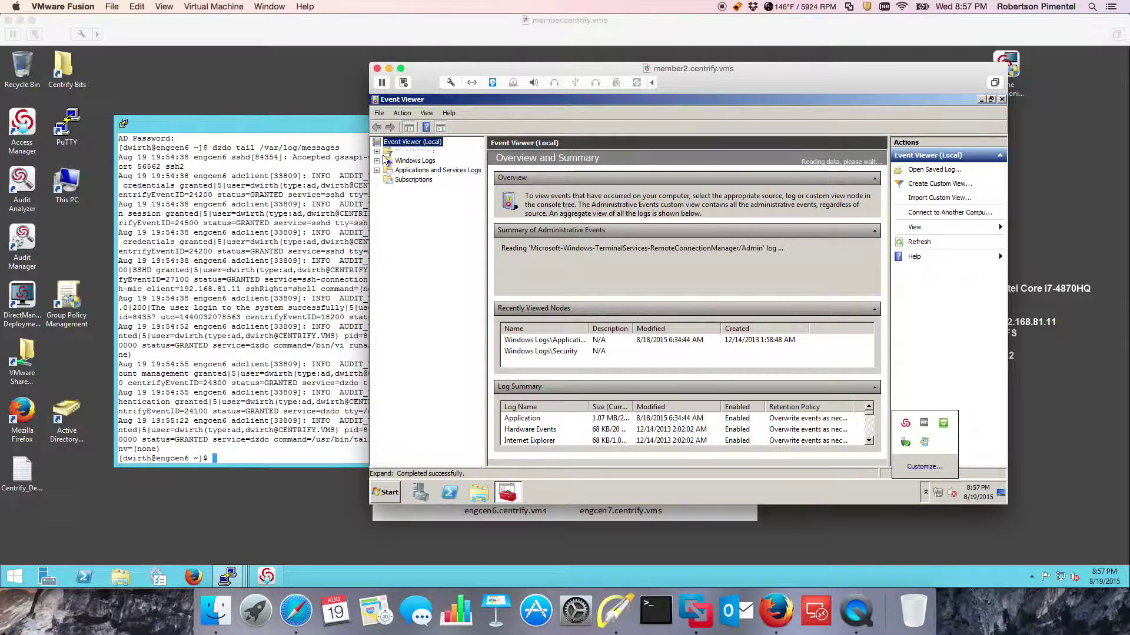
left_click(377, 160)
left_click(421, 170)
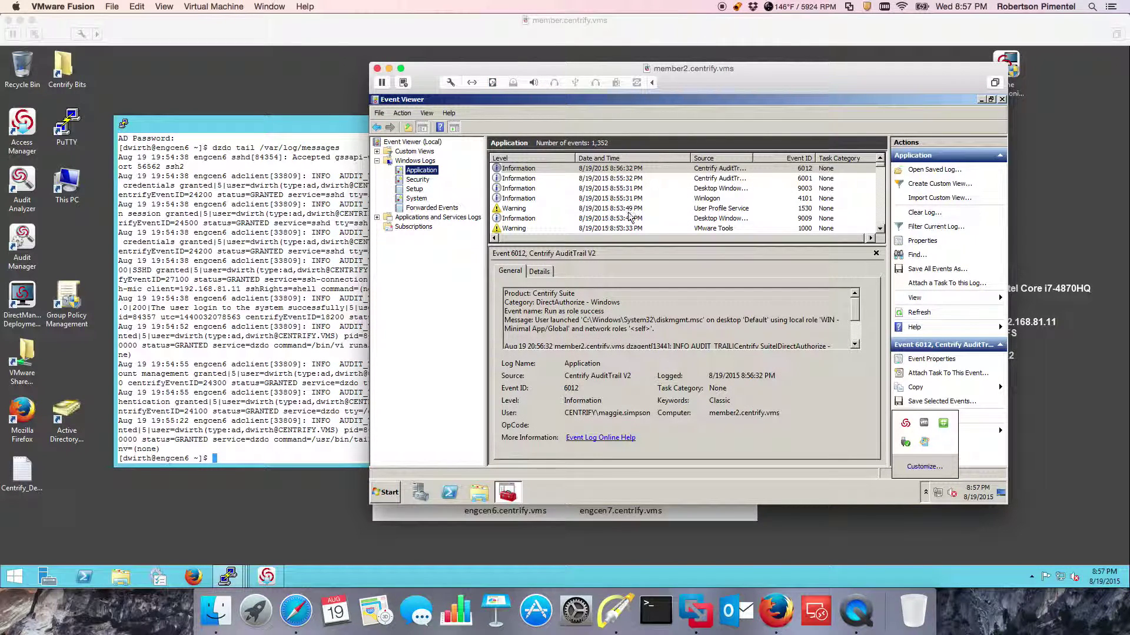
left_click(669, 180)
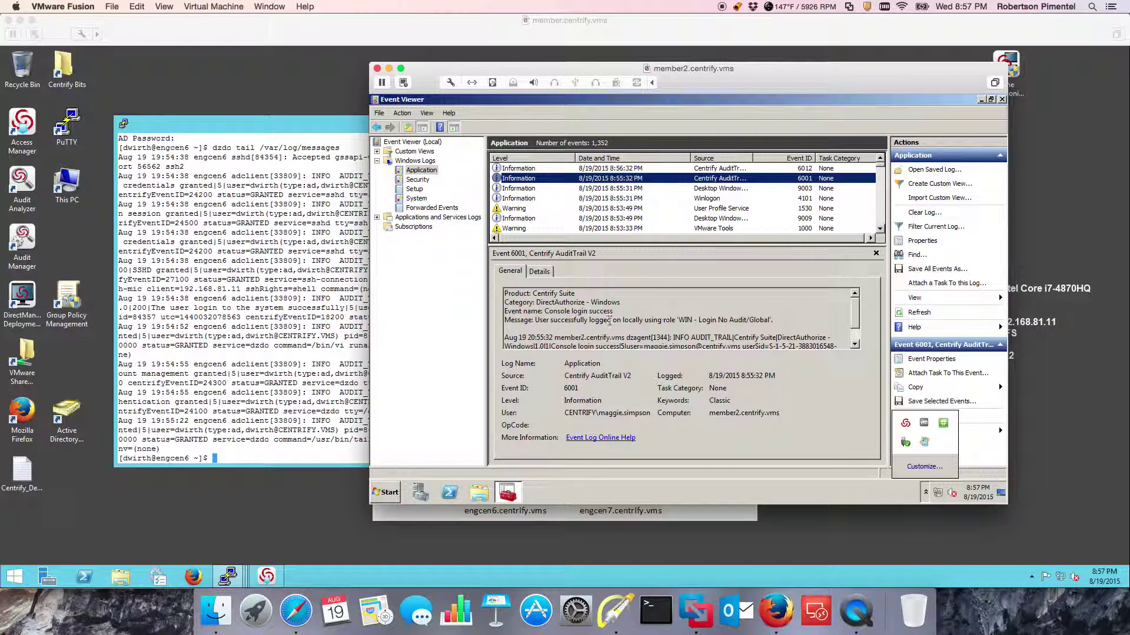
left_click(615, 319)
scroll(627, 324, "down", 1)
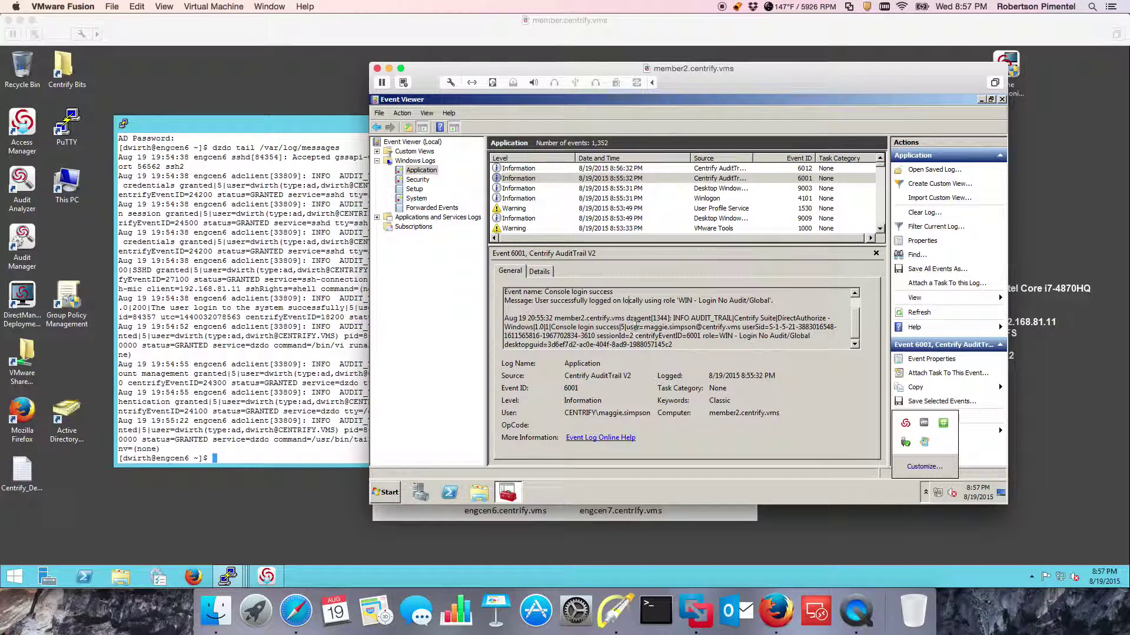
left_click_drag(644, 327, 725, 327)
scroll(645, 319, "up", 1)
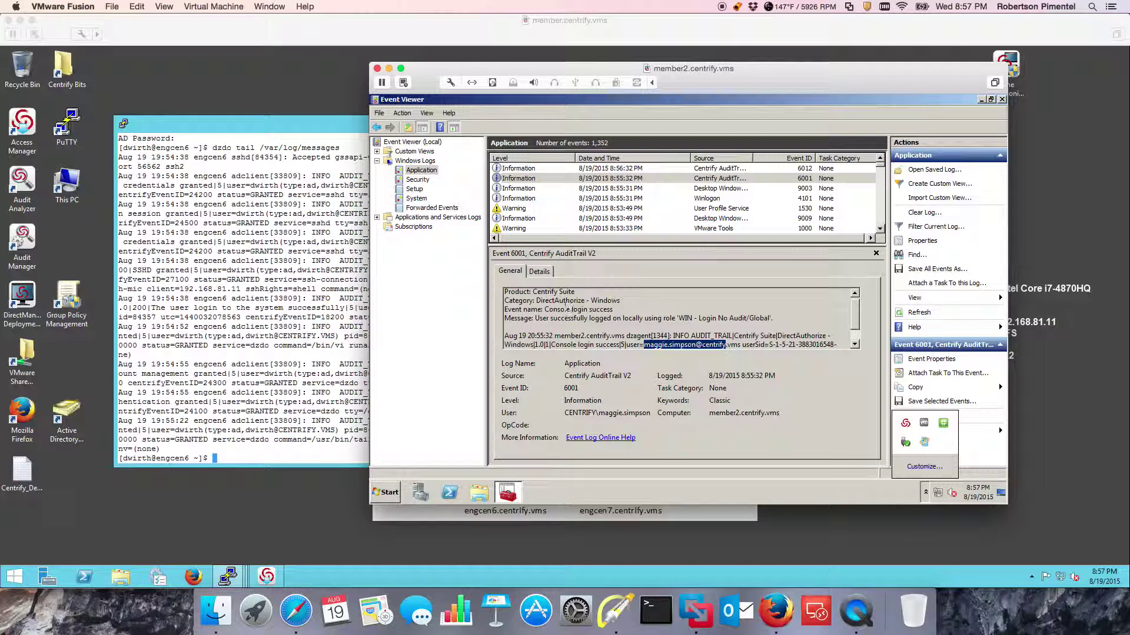
left_click_drag(613, 310, 544, 310)
Review the Winlogon 4101, remote login success 6003 and Desktop Window Manager 9003 events.
left_click(632, 200)
scroll(634, 203, "down", 1)
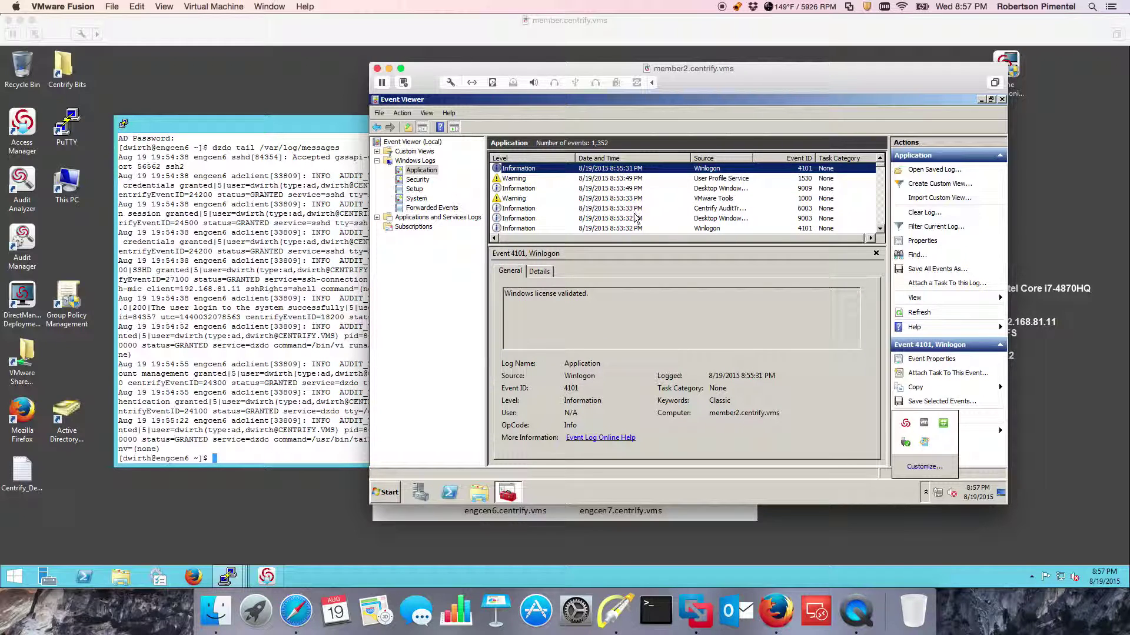
left_click(638, 209)
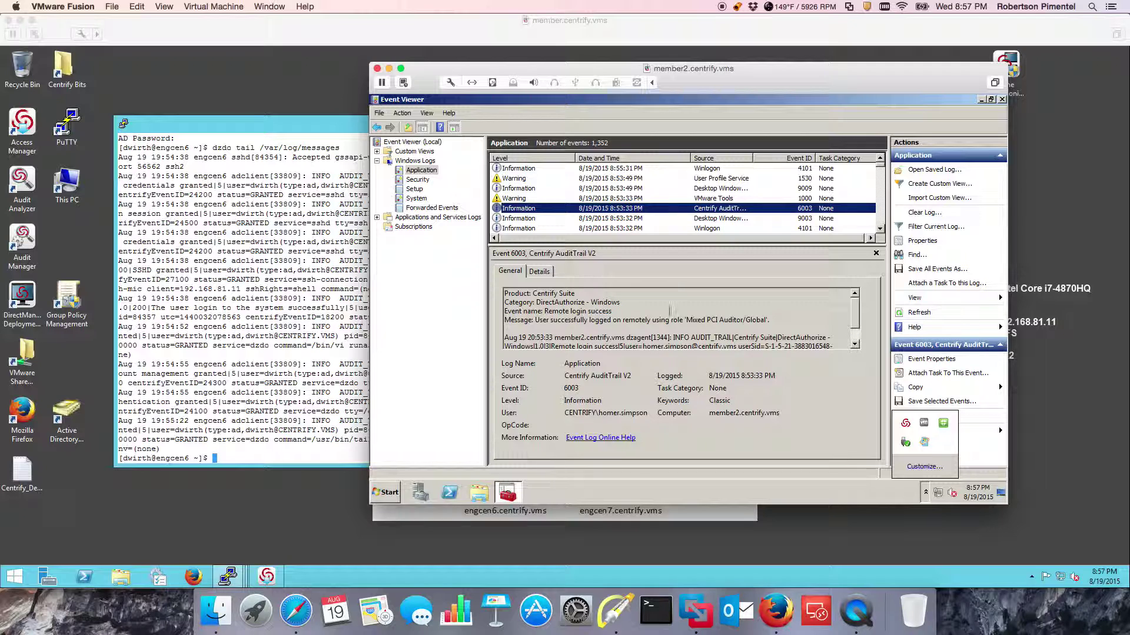
left_click(669, 319)
scroll(667, 325, "down", 1)
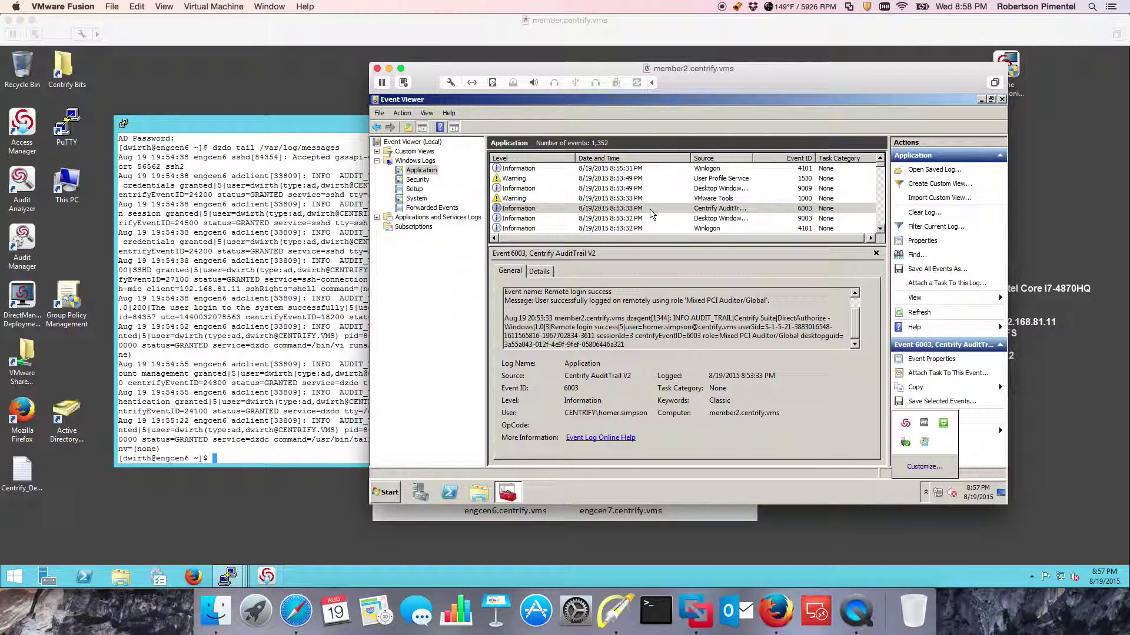
left_click(649, 218)
scroll(649, 220, "down", 1)
scroll(650, 222, "down", 1)
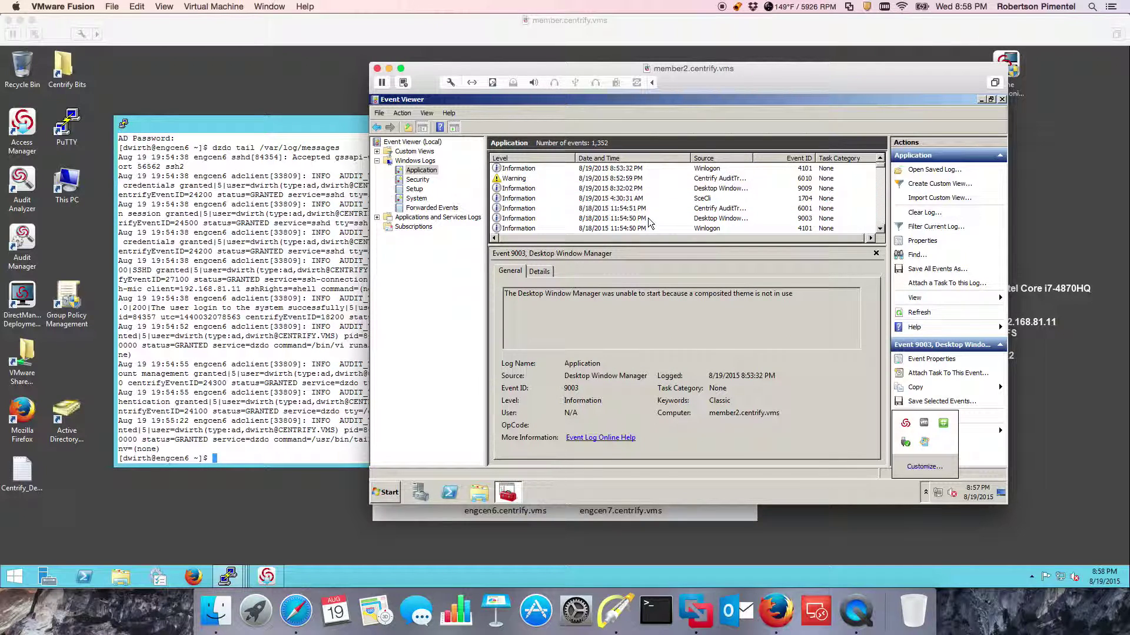
Read the Centrify console logon failure warning 6010 about the unassigned role.
left_click(582, 178)
left_click(647, 328)
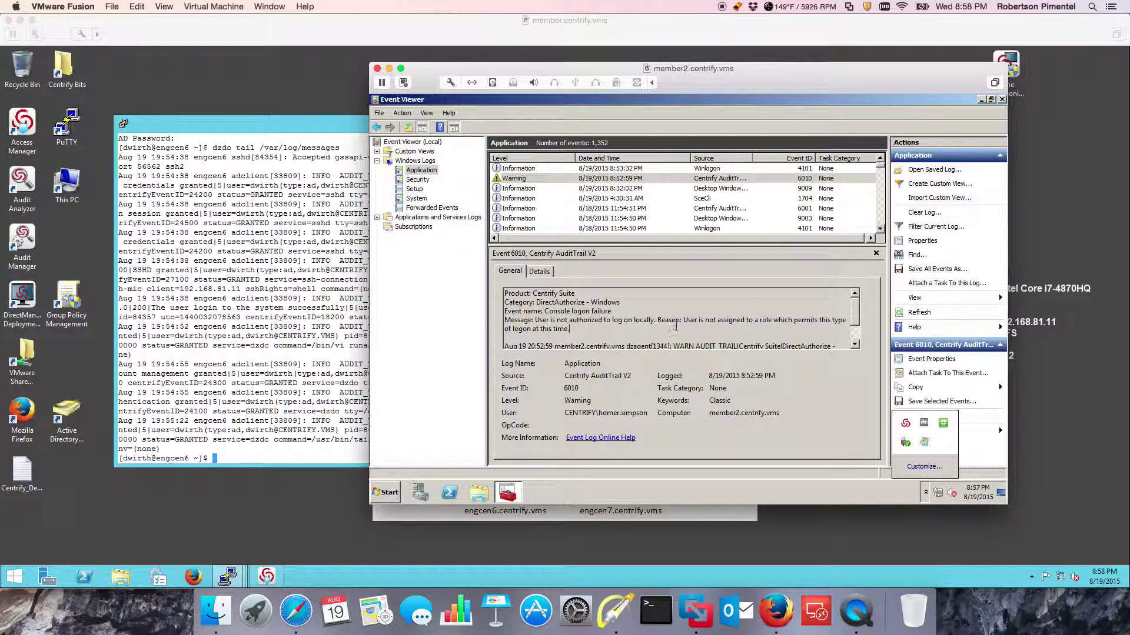
scroll(675, 328, "down", 1)
scroll(664, 319, "up", 1)
Close Event Viewer and open a new desktop under the WIN - Minimal App role.
left_click(1002, 99)
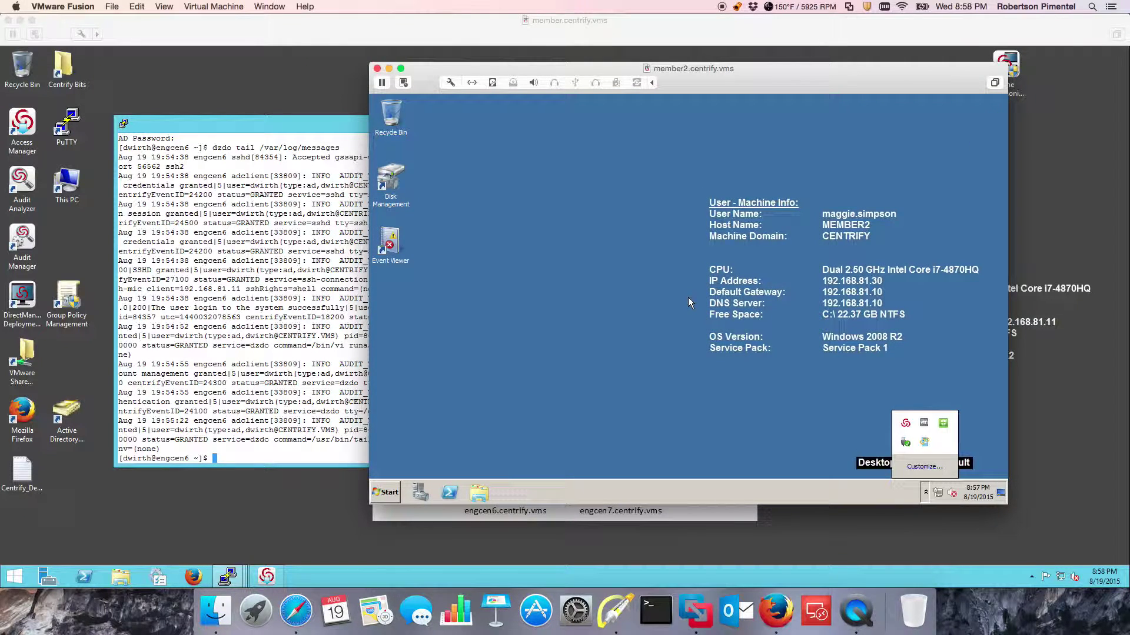
left_click(925, 493)
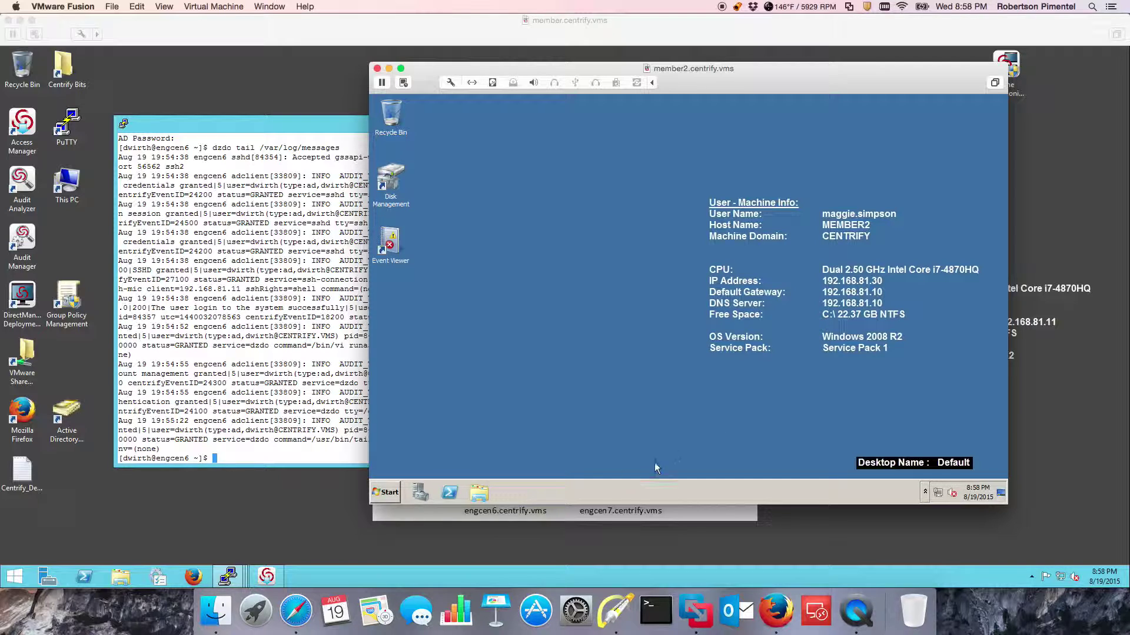
left_click(926, 493)
right_click(907, 425)
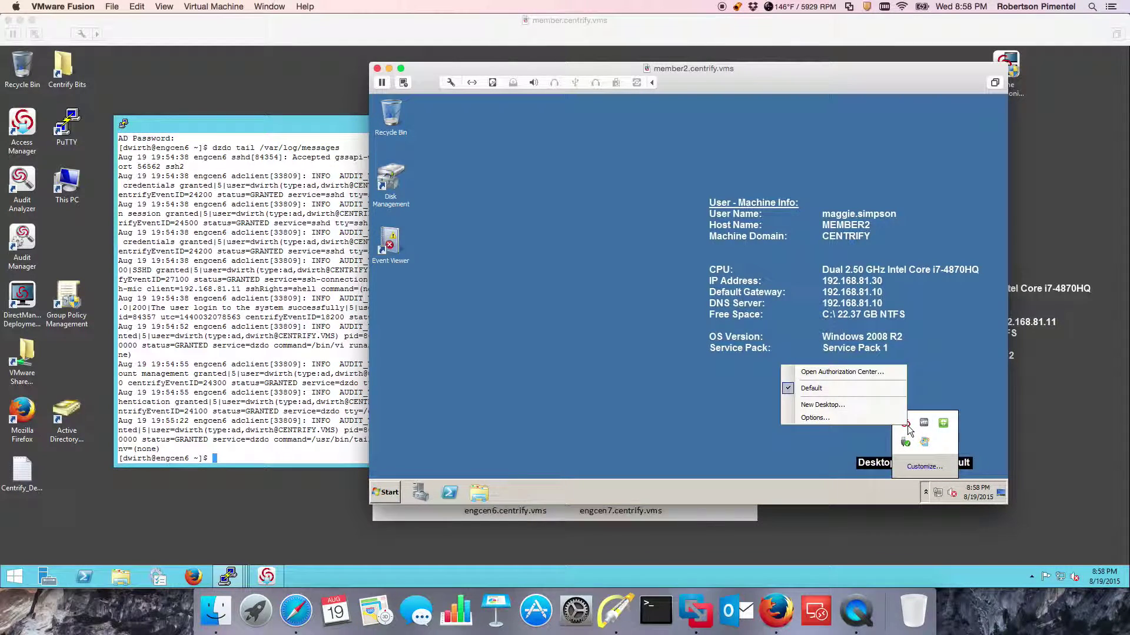
left_click(821, 405)
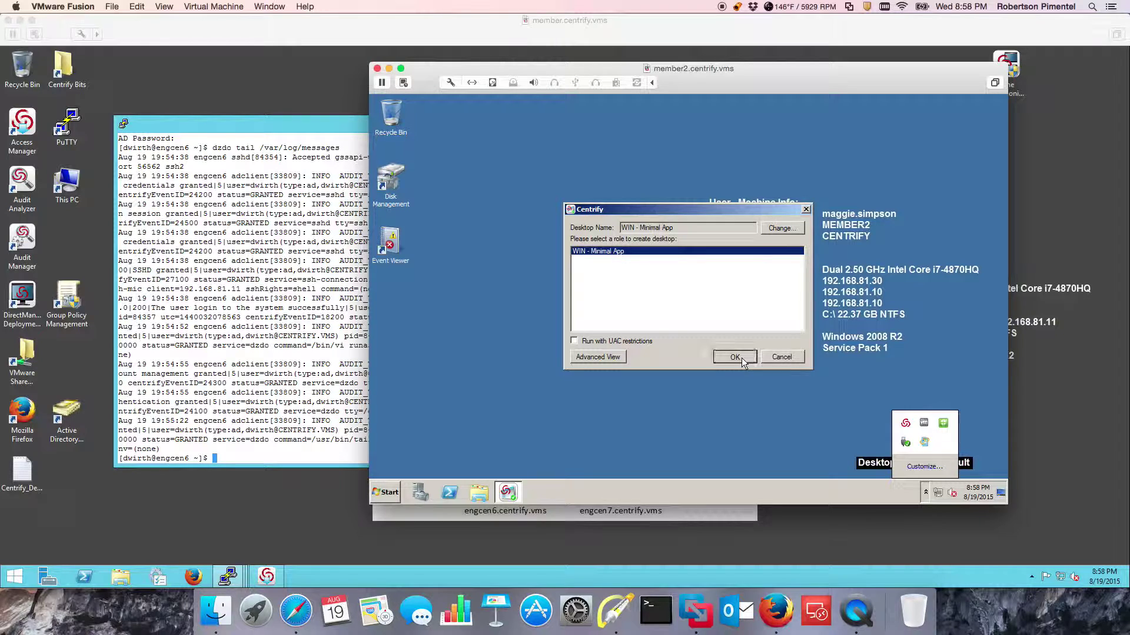
left_click(734, 357)
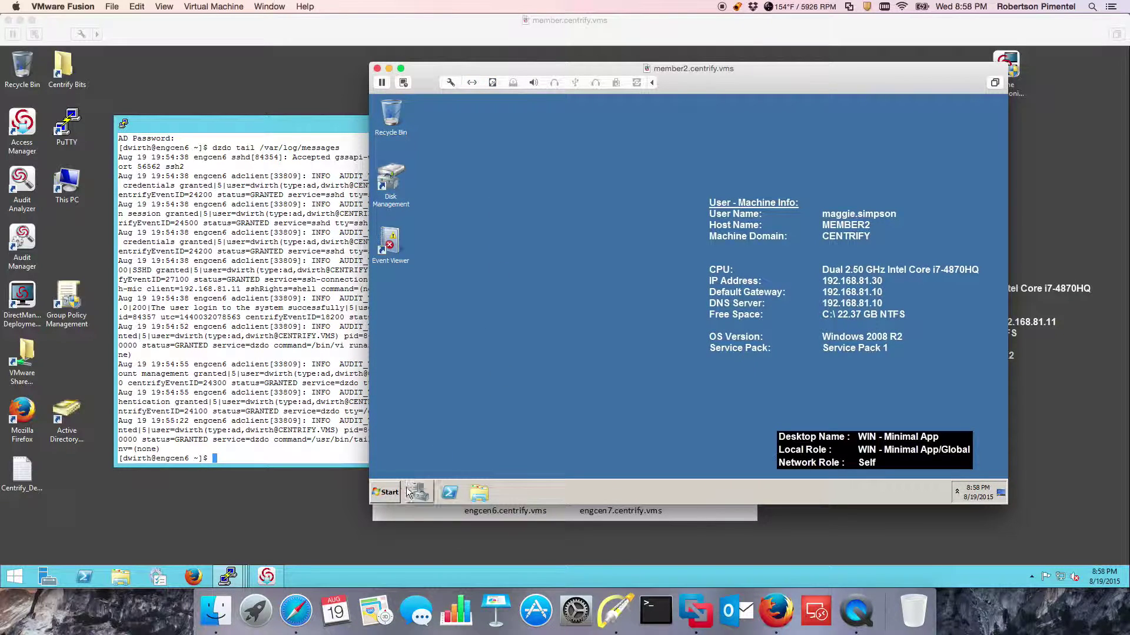
Shut down the member2 guest with the shutdown comment 'asd'.
left_click(386, 492)
left_click(556, 467)
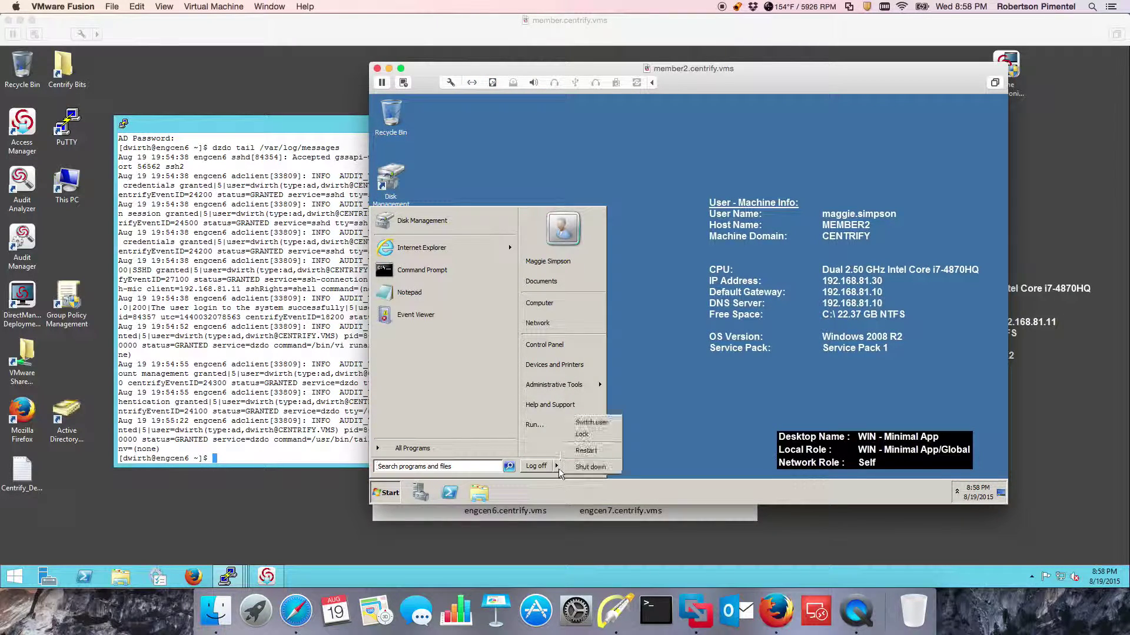
left_click(590, 467)
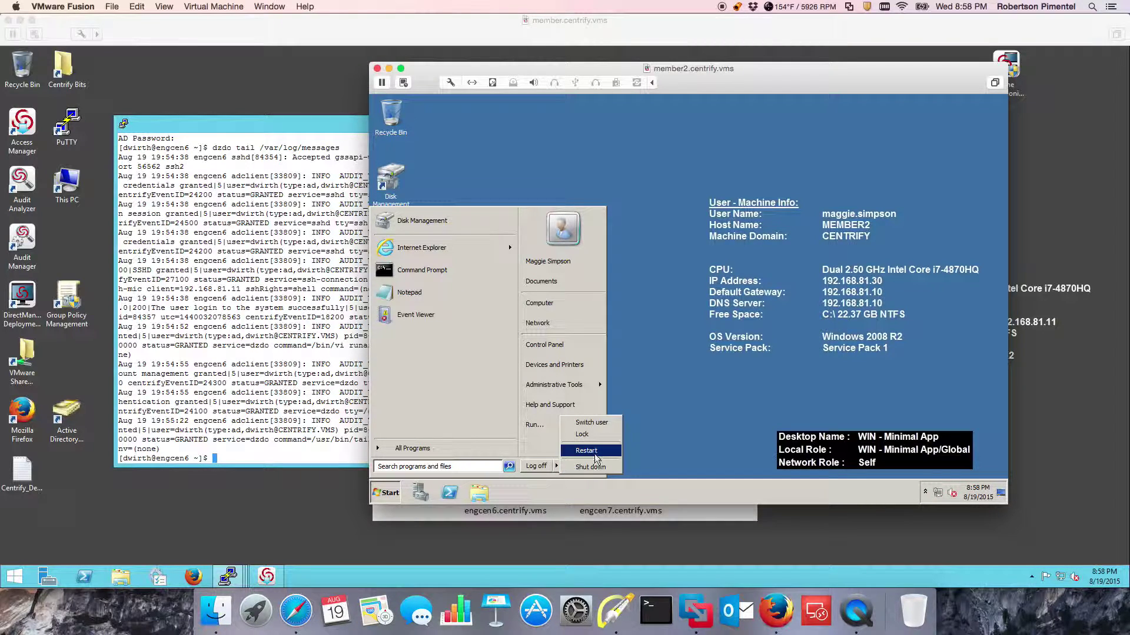
left_click(693, 336)
type("asd")
left_click(698, 365)
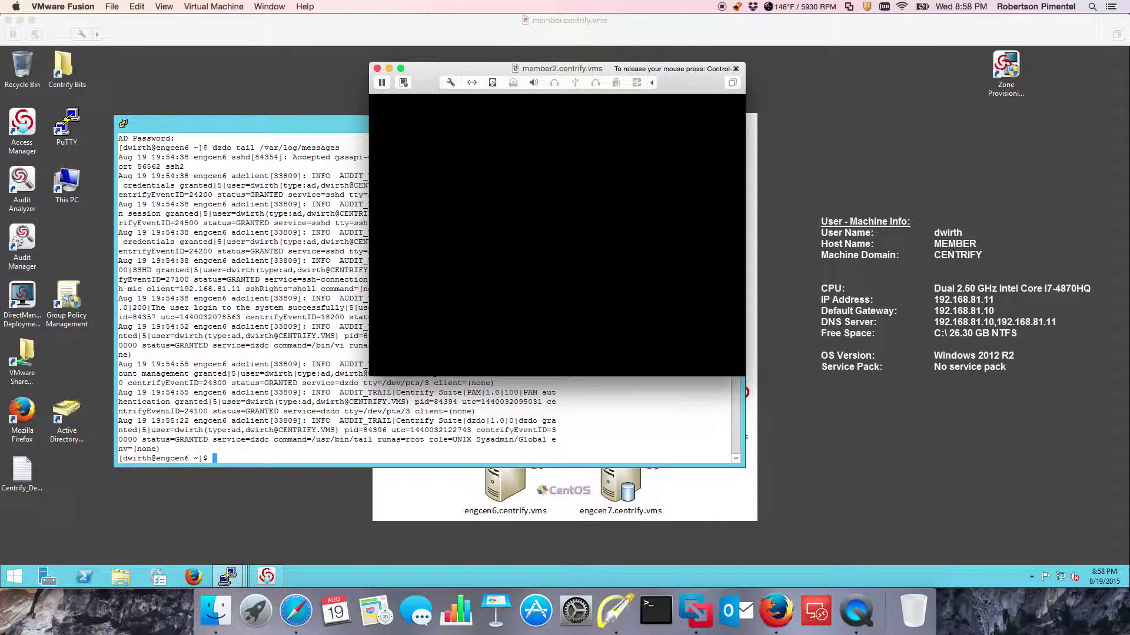
Open DirectManage Access Manager and list all role definitions.
left_click(267, 575)
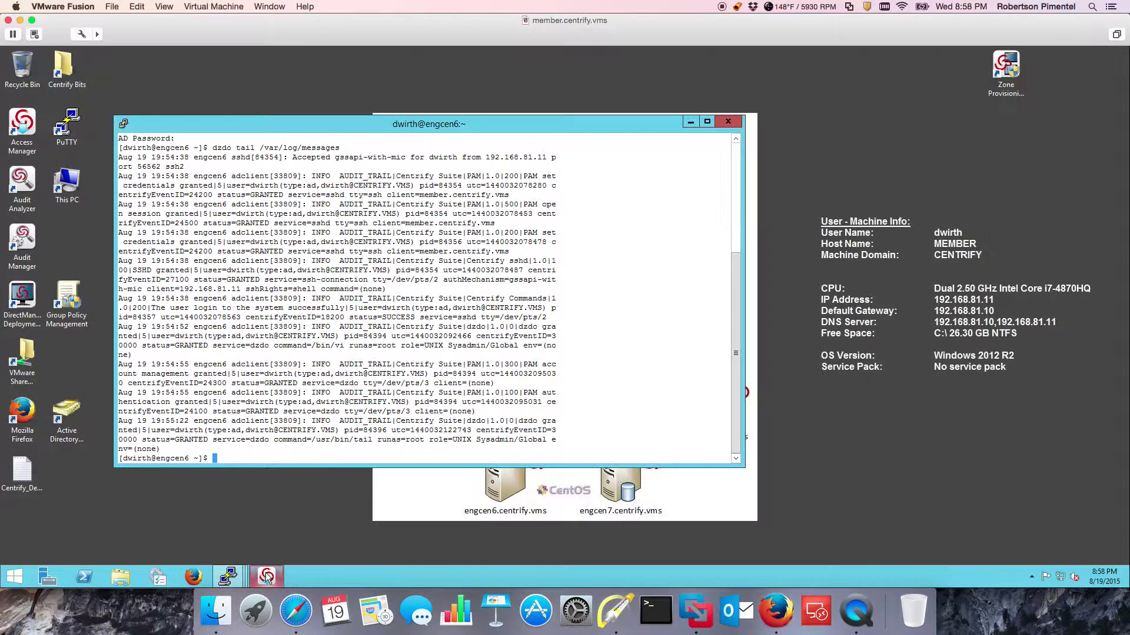
left_click(267, 575)
left_click_drag(273, 414, 278, 186)
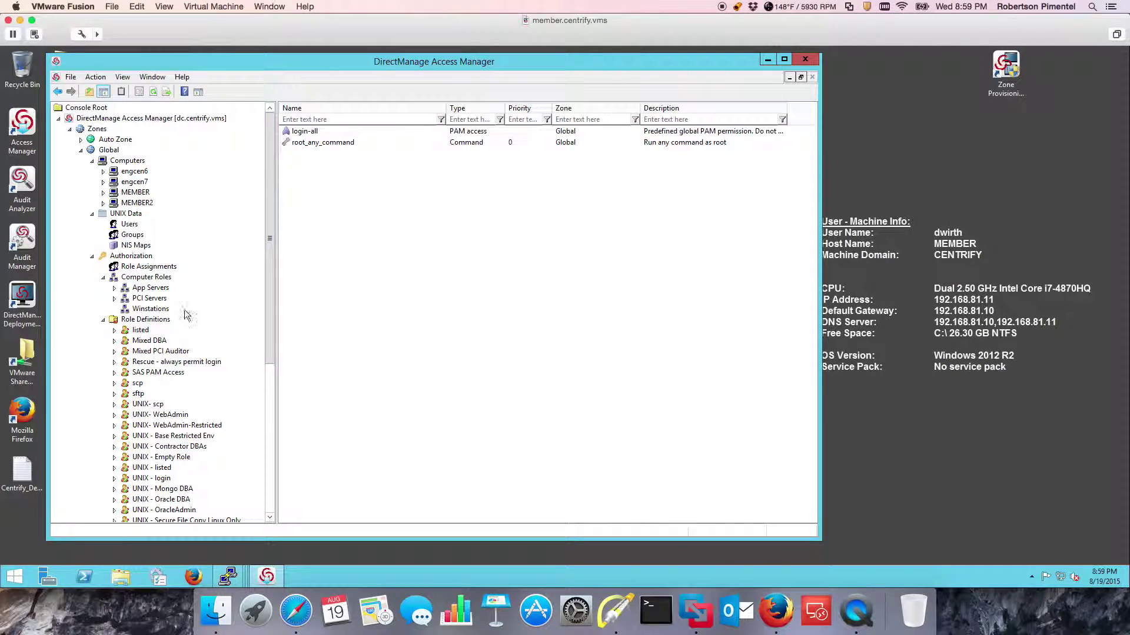
left_click(103, 320)
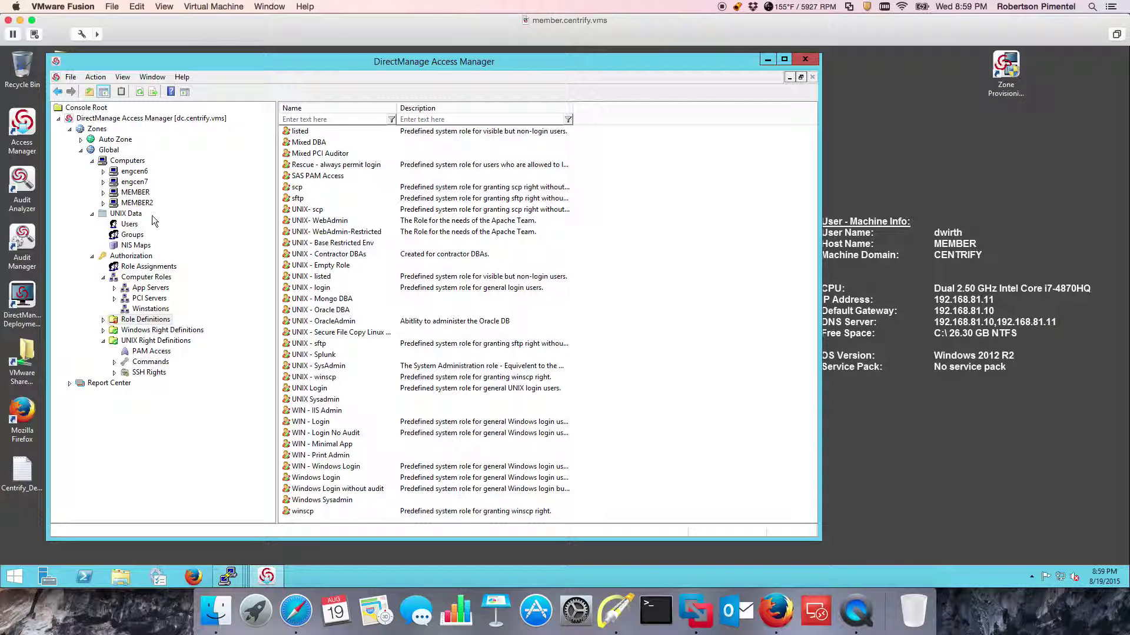
Review MEMBER's effective user rights: role assignments, Windows desktops, applications and network access.
right_click(138, 193)
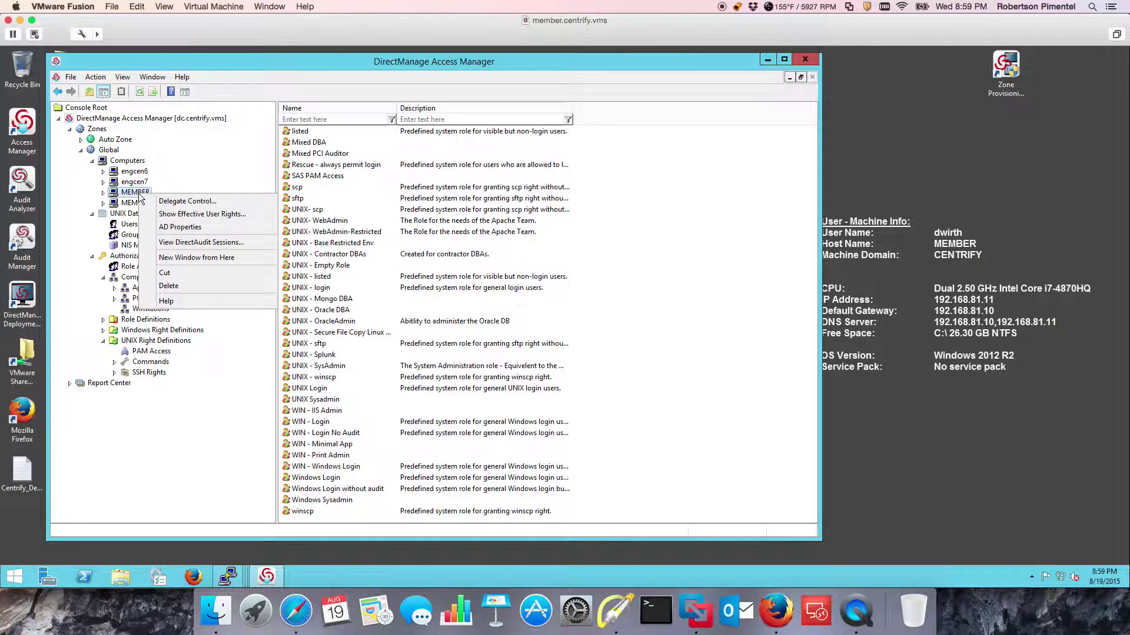
left_click(200, 214)
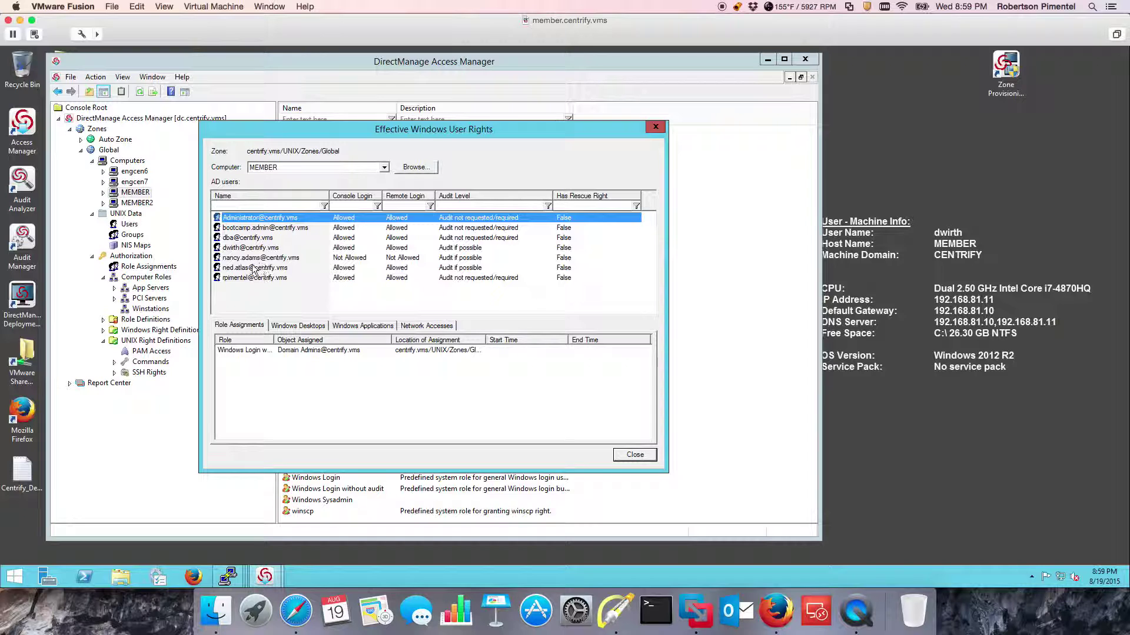
left_click(254, 257)
left_click(290, 327)
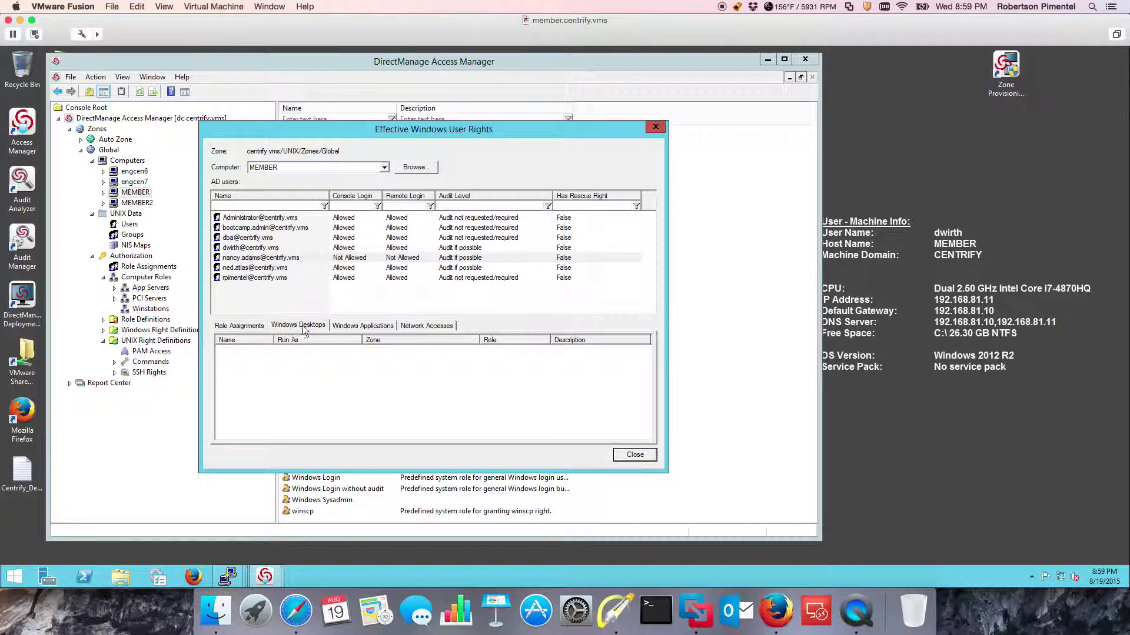
left_click(351, 326)
left_click(410, 327)
left_click(362, 327)
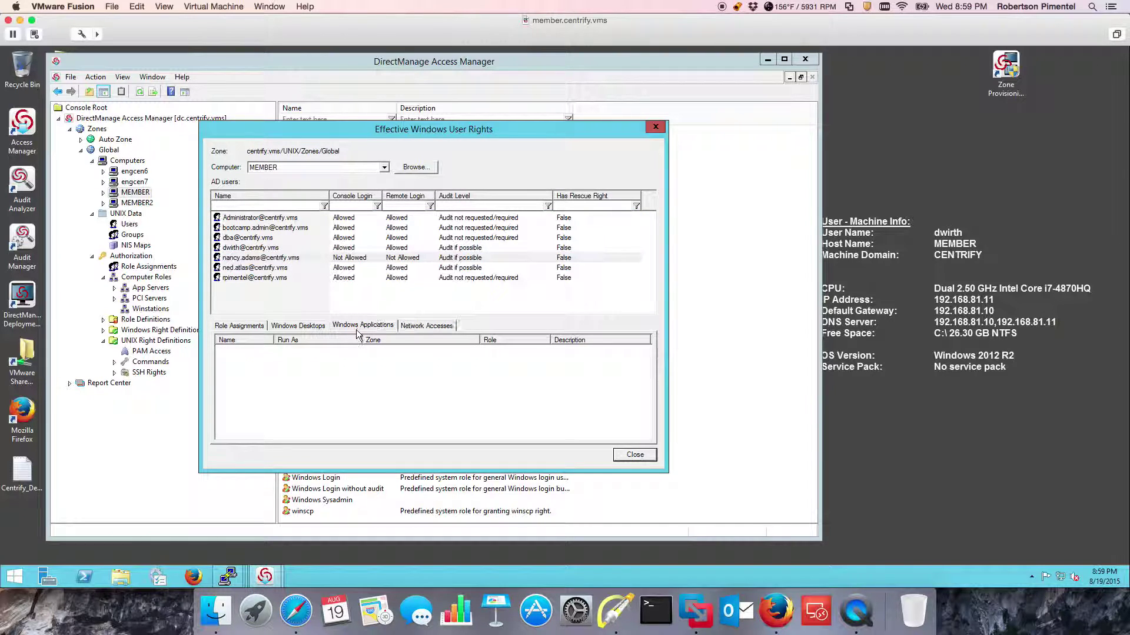
left_click(257, 327)
left_click(655, 127)
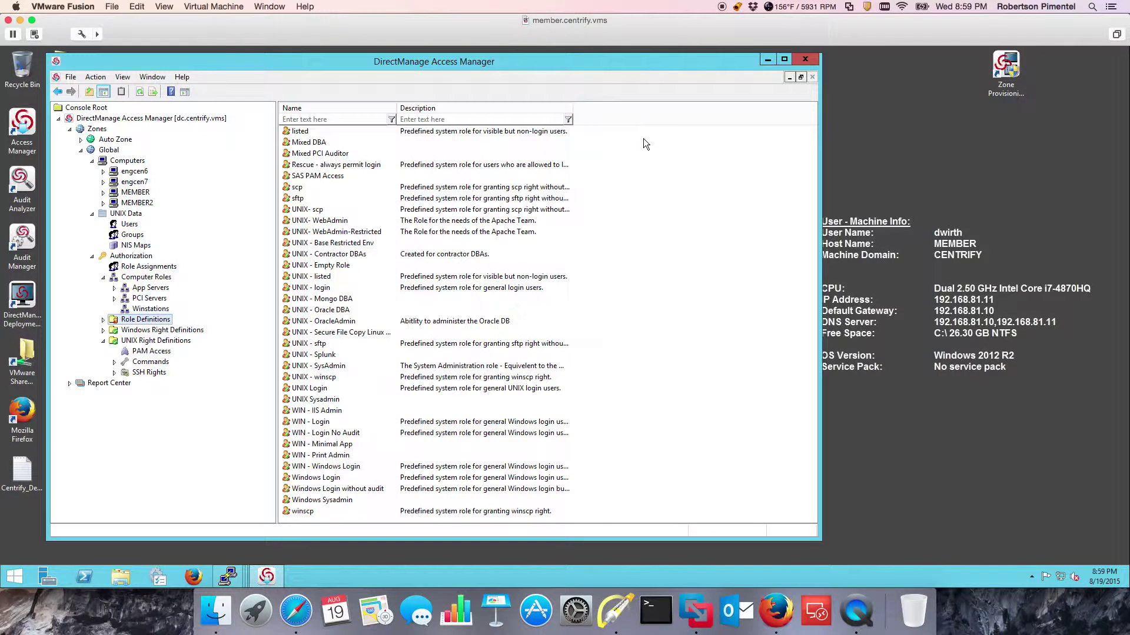
Display the Current UNIX User Effective Rights report from the Report Center.
left_click(70, 382)
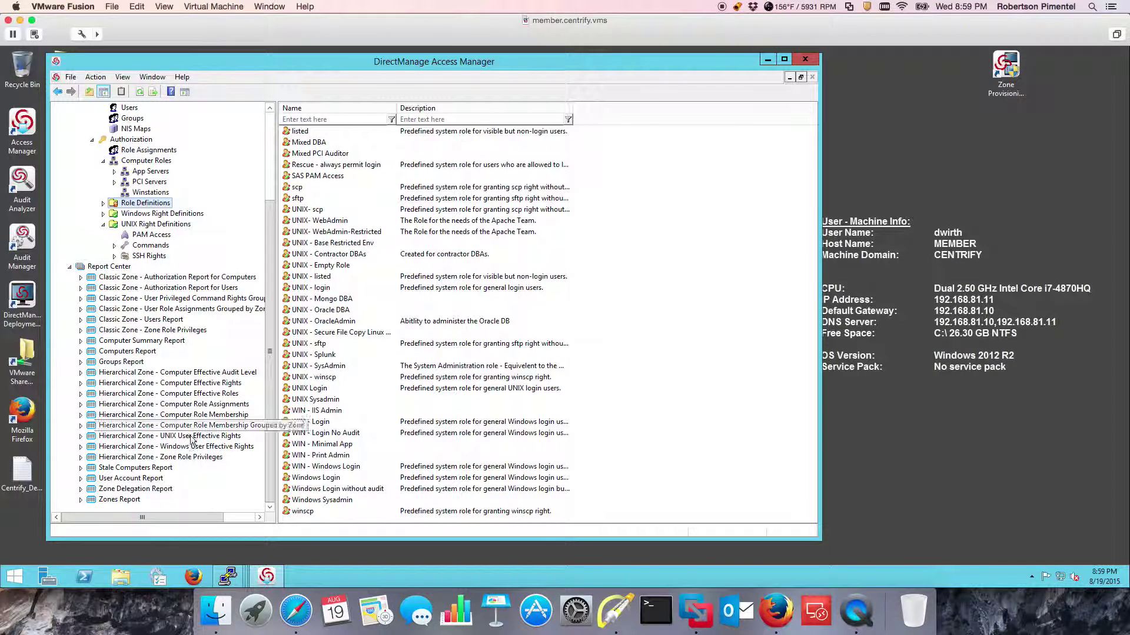
left_click(81, 436)
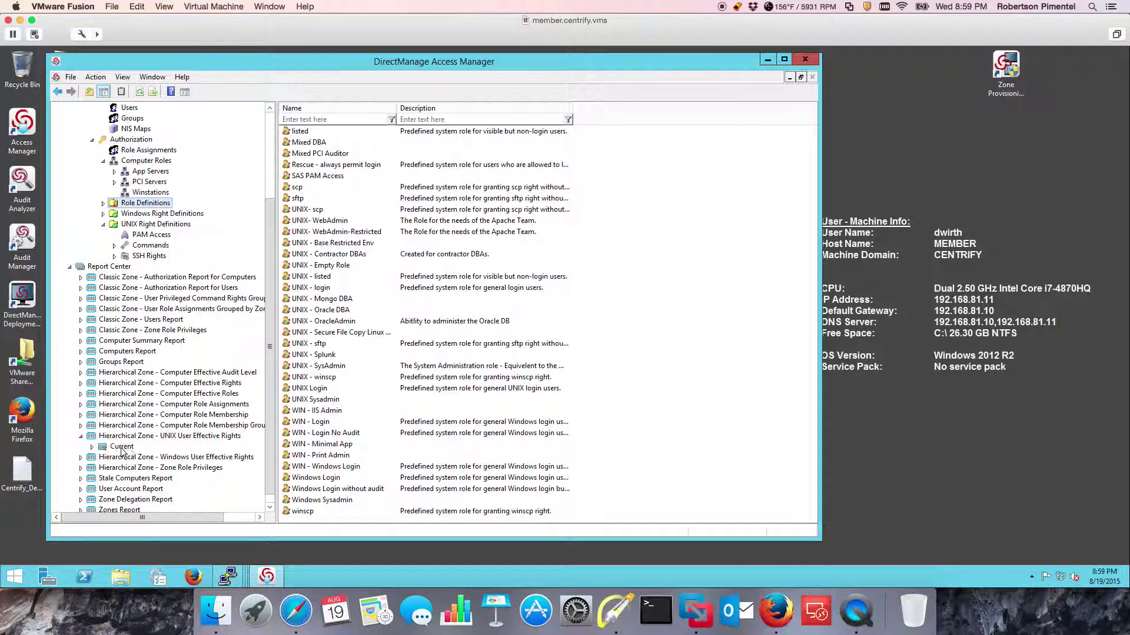
right_click(122, 446)
left_click(154, 456)
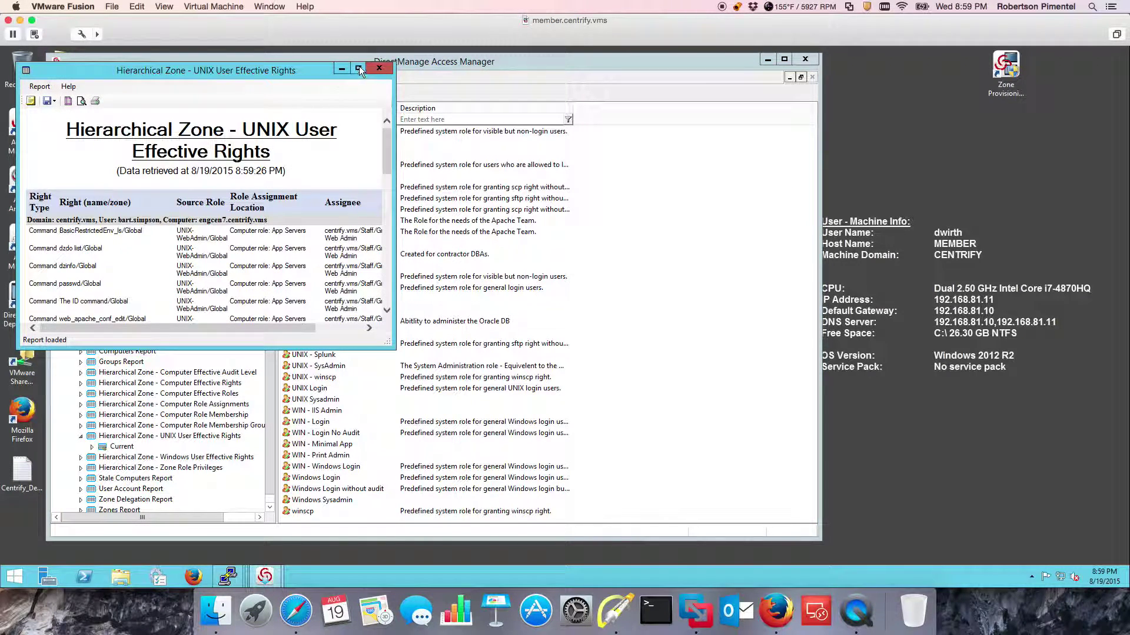
Maximize the report and mark the Right Type and Right (name/zone) columns and the sshd-kbdinit row.
left_click(359, 69)
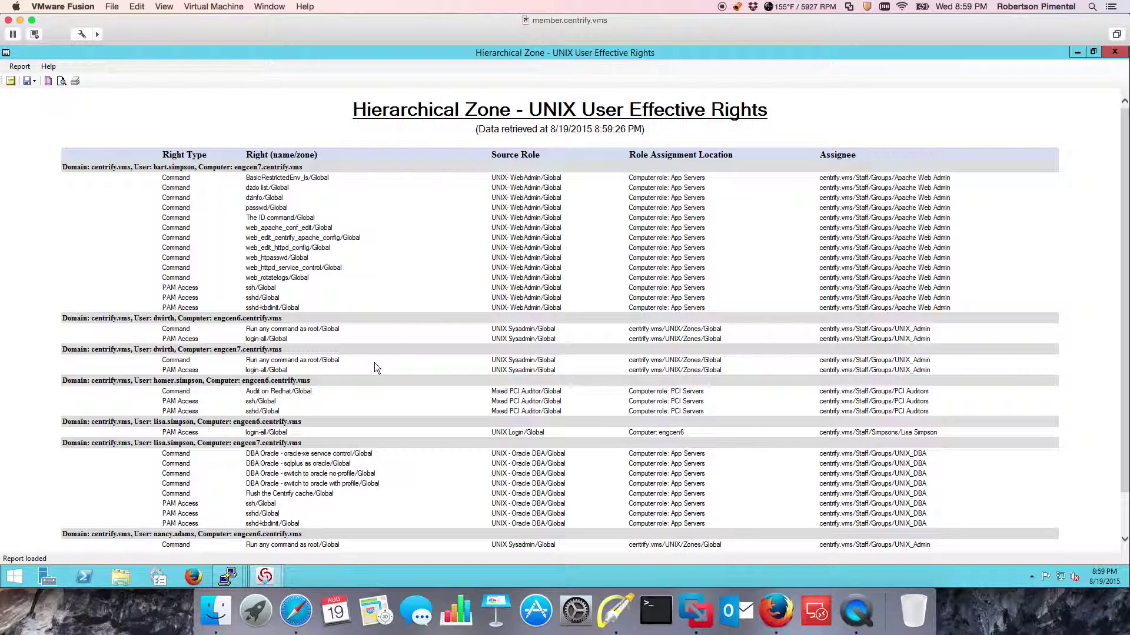
left_click(615, 612)
left_click_drag(163, 133, 174, 162)
left_click_drag(234, 126, 246, 154)
key("f")
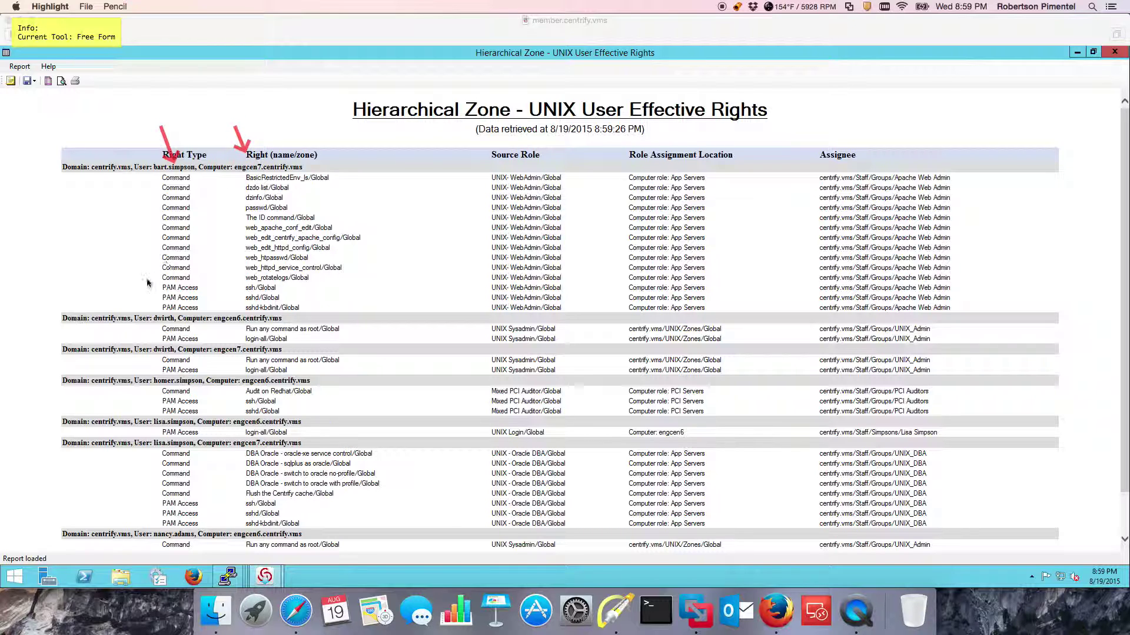
key("a")
left_click_drag(361, 289, 312, 305)
key("o")
key("f")
left_click_drag(234, 170, 233, 218)
Box the Command rights, mark App Servers and Apache Web Admin, then clear annotations and close the report.
key("r")
left_click_drag(234, 170, 364, 283)
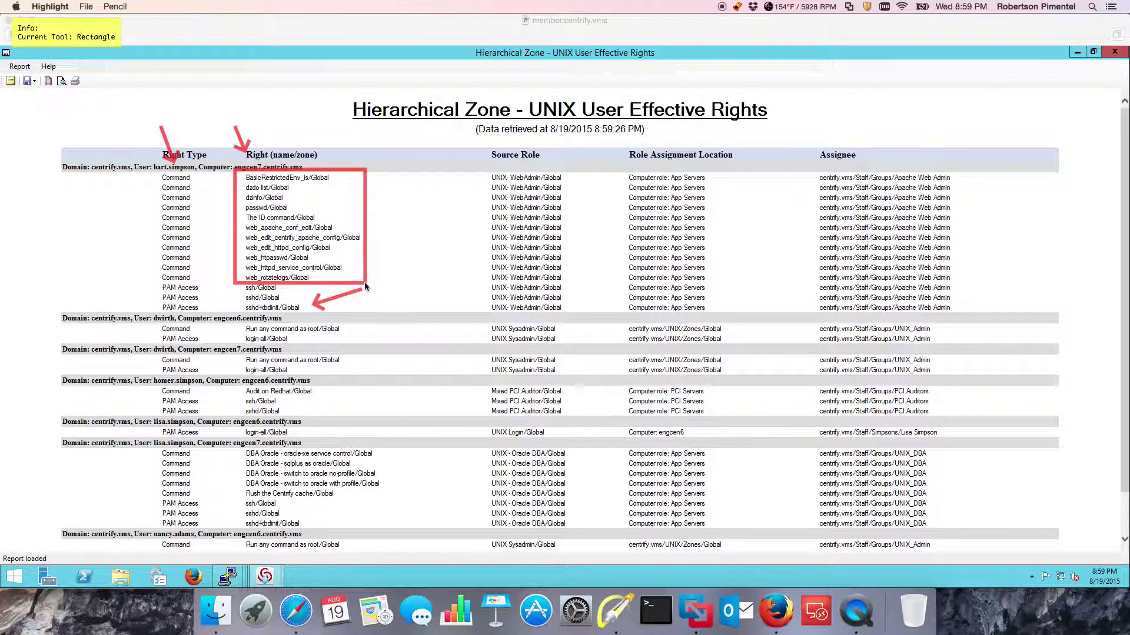
key("a")
left_click_drag(783, 117, 714, 207)
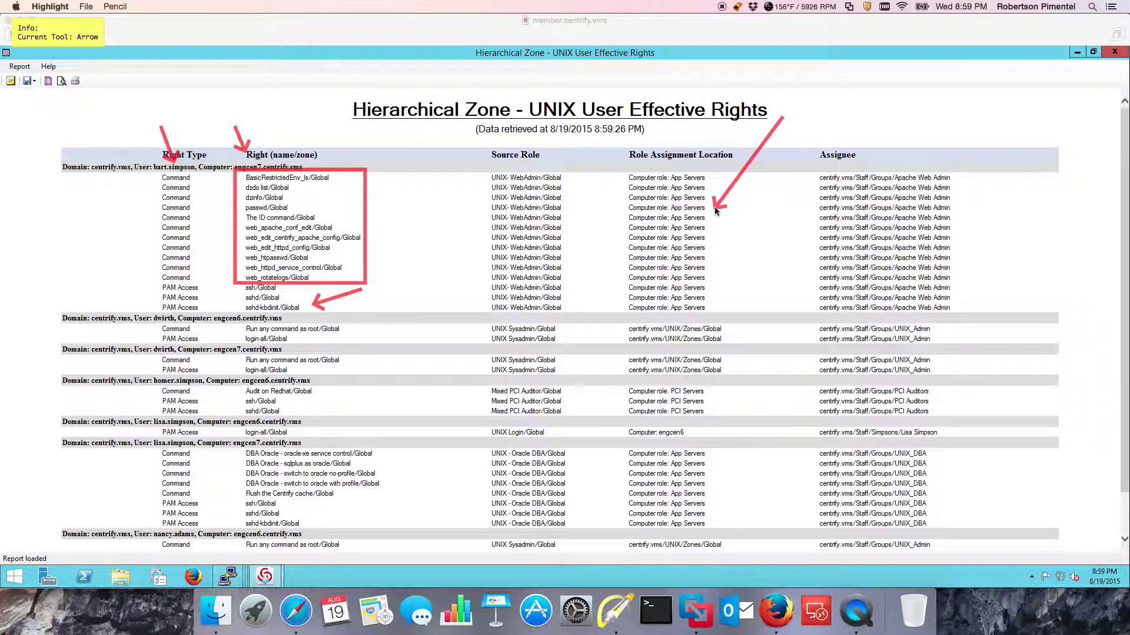
left_click_drag(1015, 257, 966, 254)
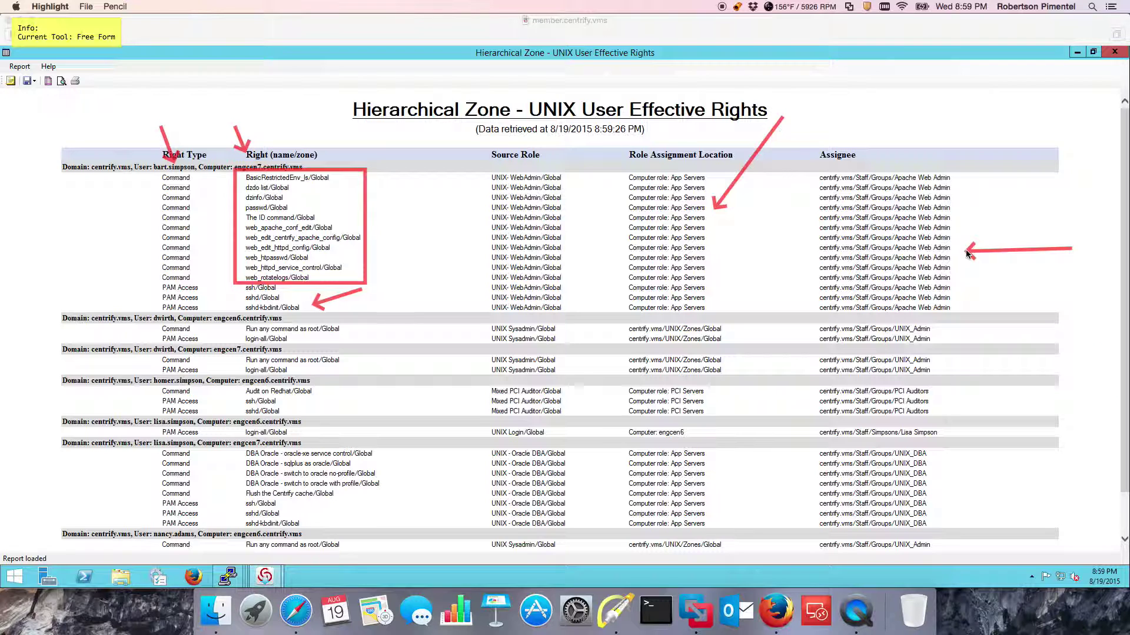
key("Escape")
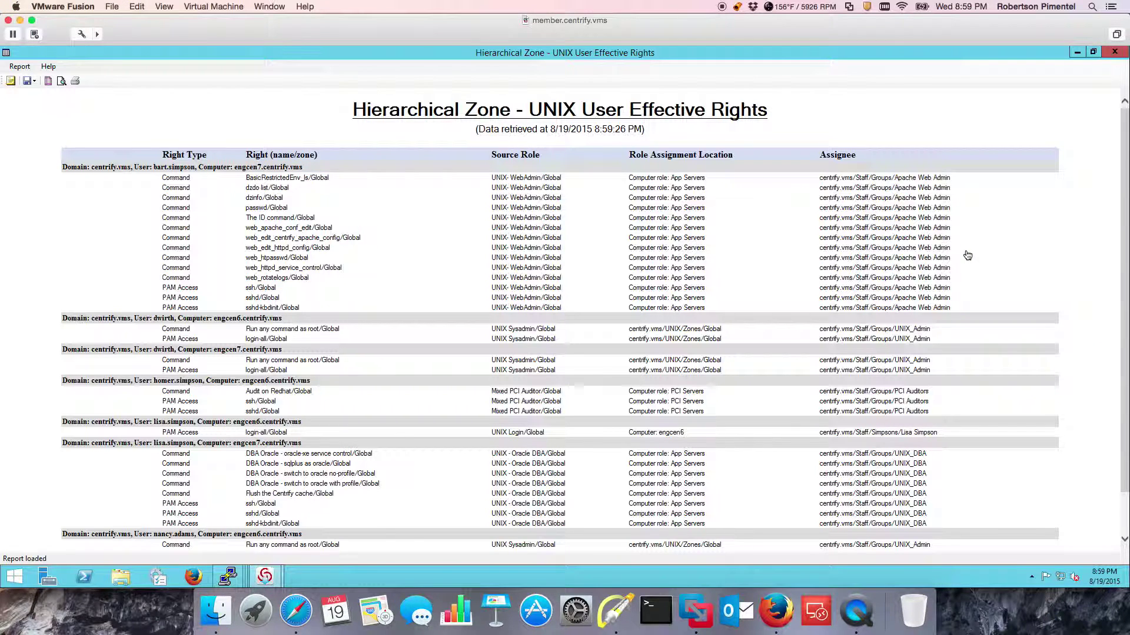
left_click(1123, 53)
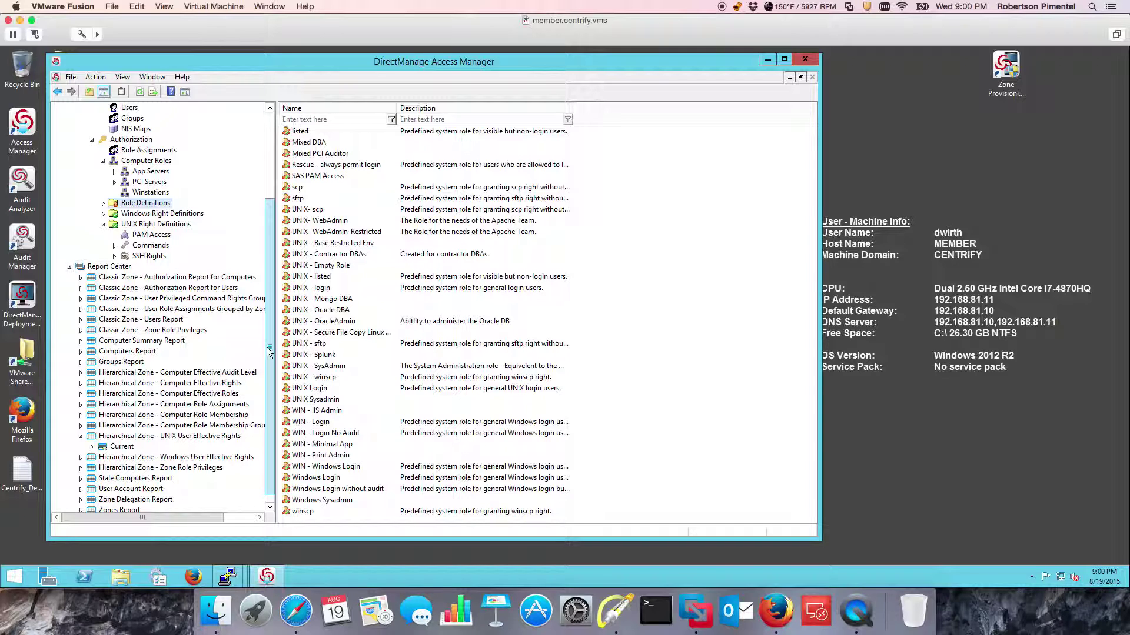
Collapse Report Center, expand App Servers and PCI Servers, and show PCI Servers' role assignments.
left_click(69, 267)
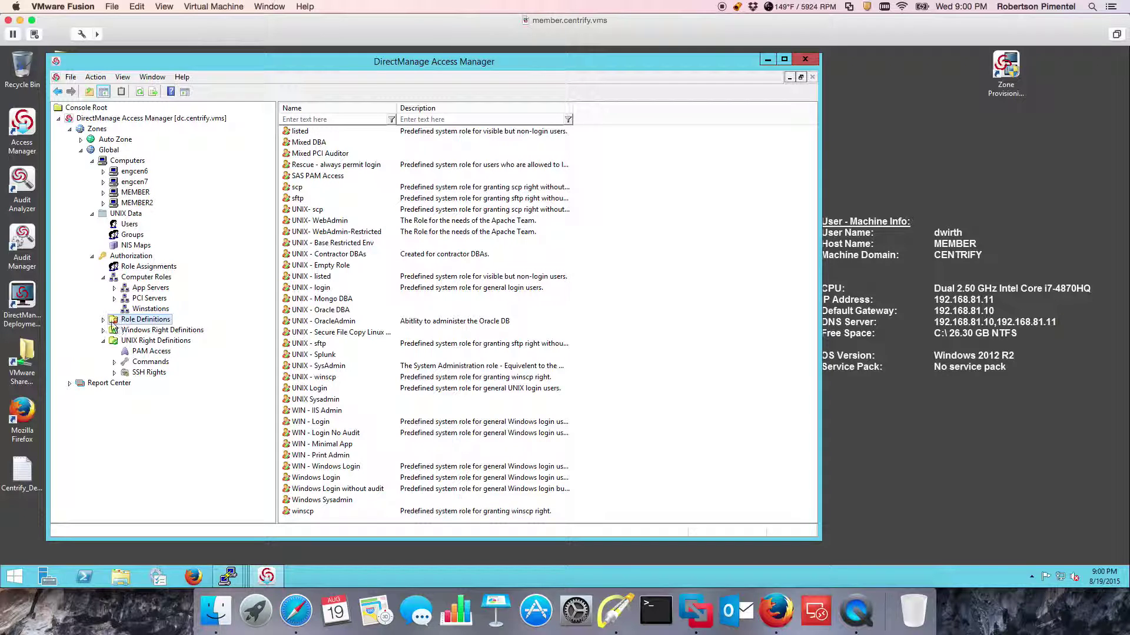
left_click(115, 289)
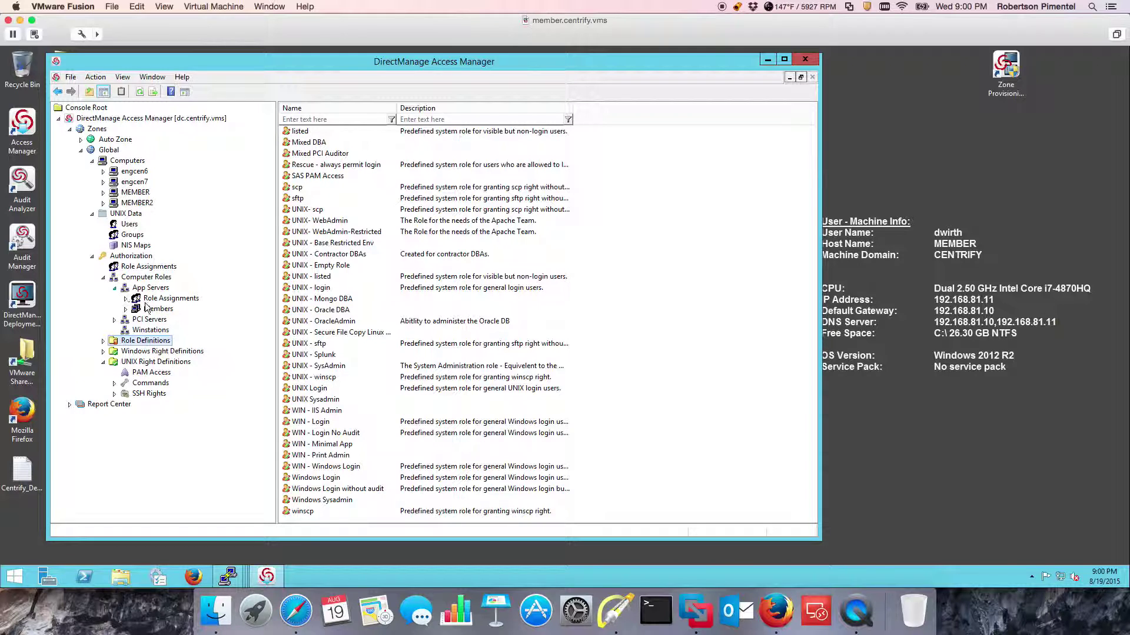
left_click(114, 319)
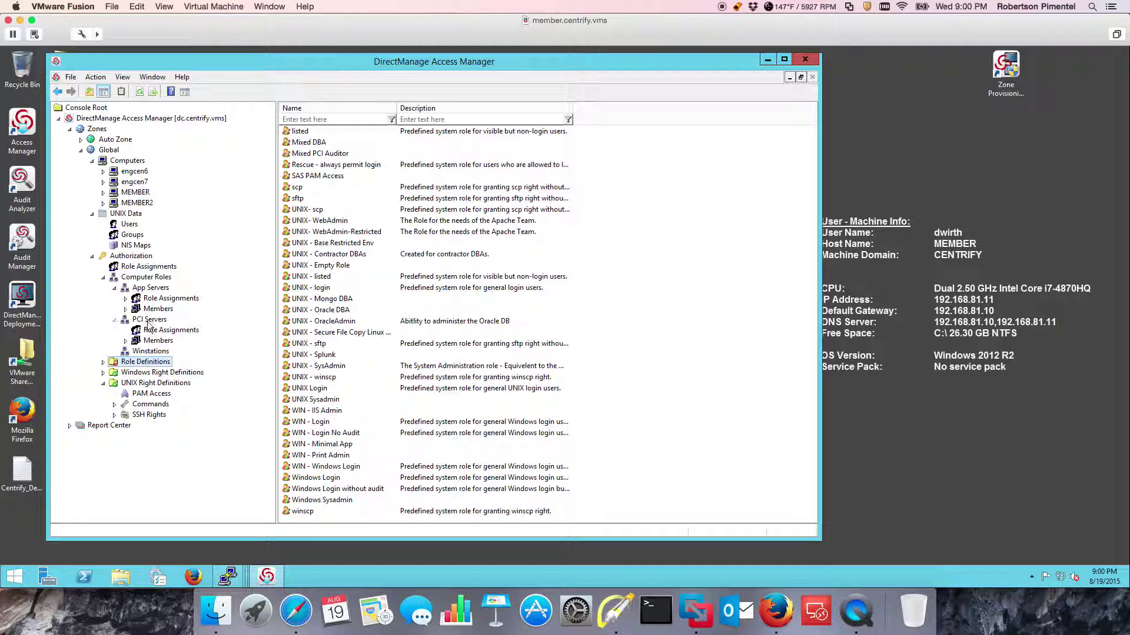
left_click(170, 330)
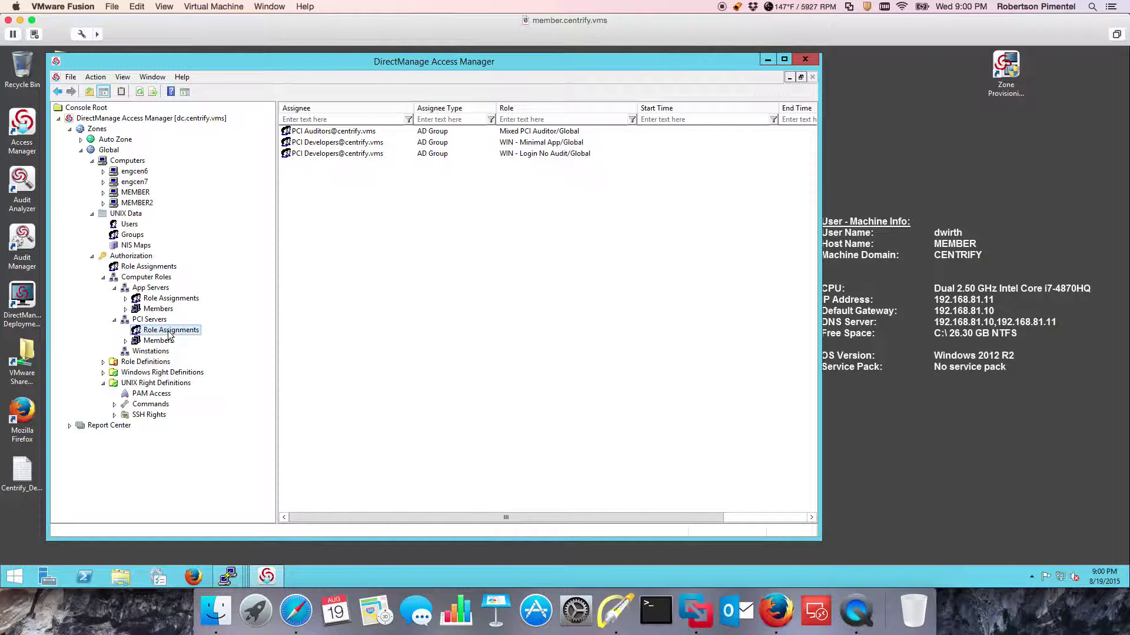
right_click(336, 137)
left_click(376, 171)
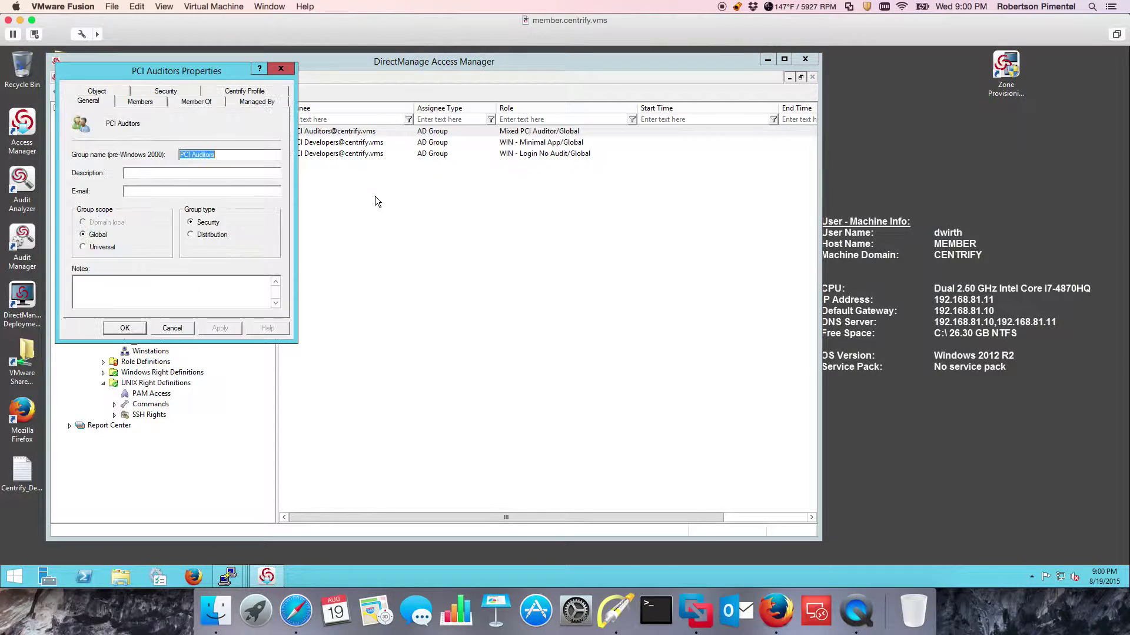
left_click(139, 102)
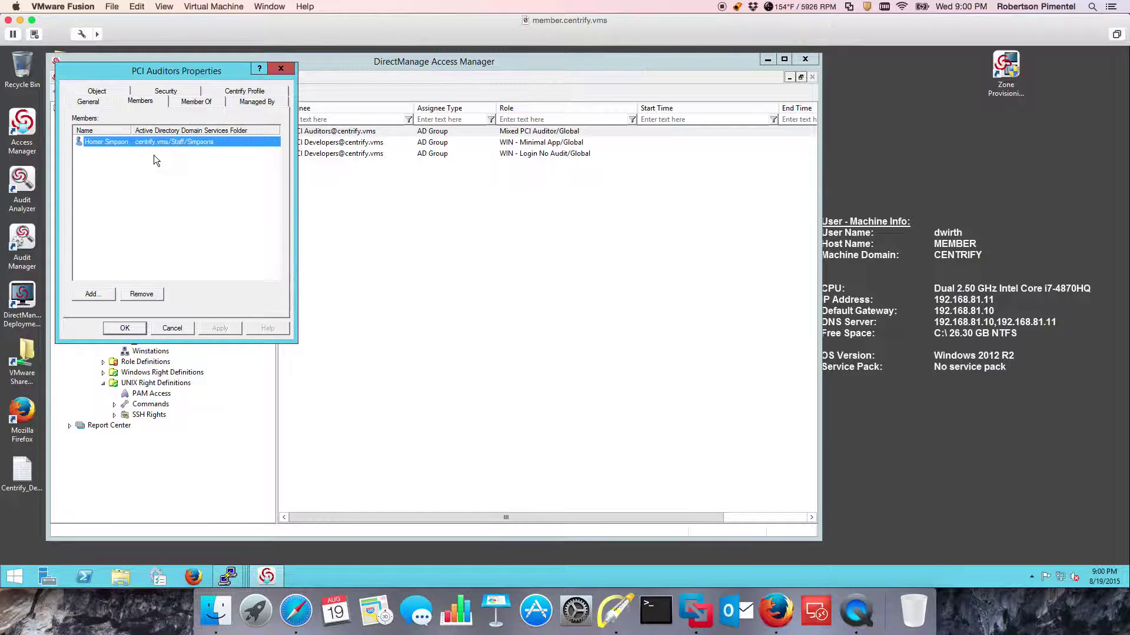
left_click(168, 329)
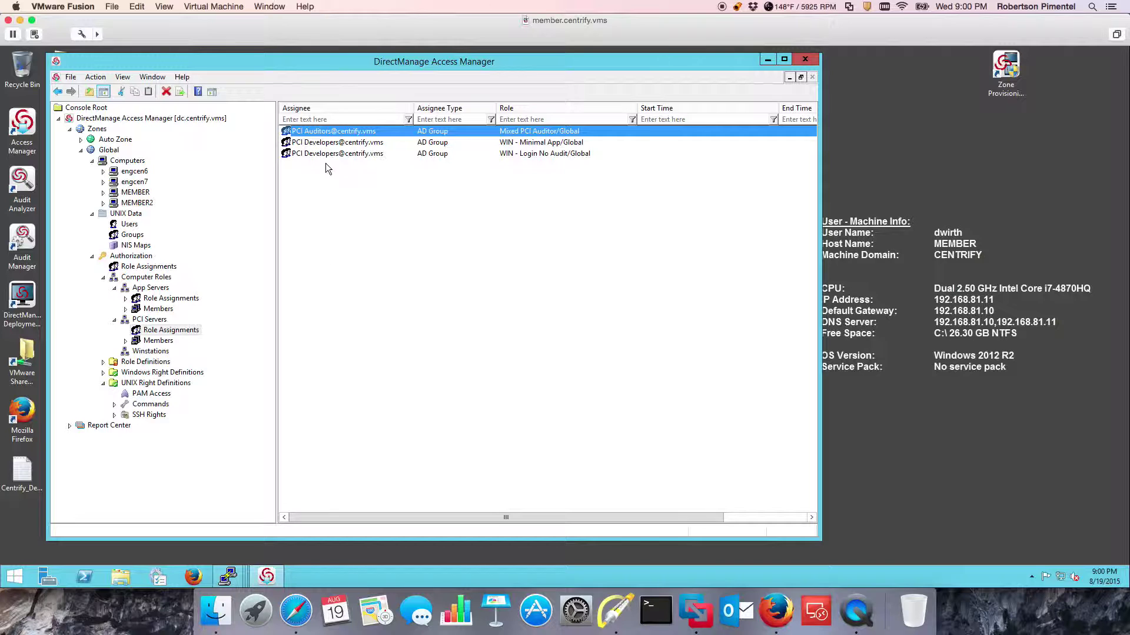
double_click(335, 133)
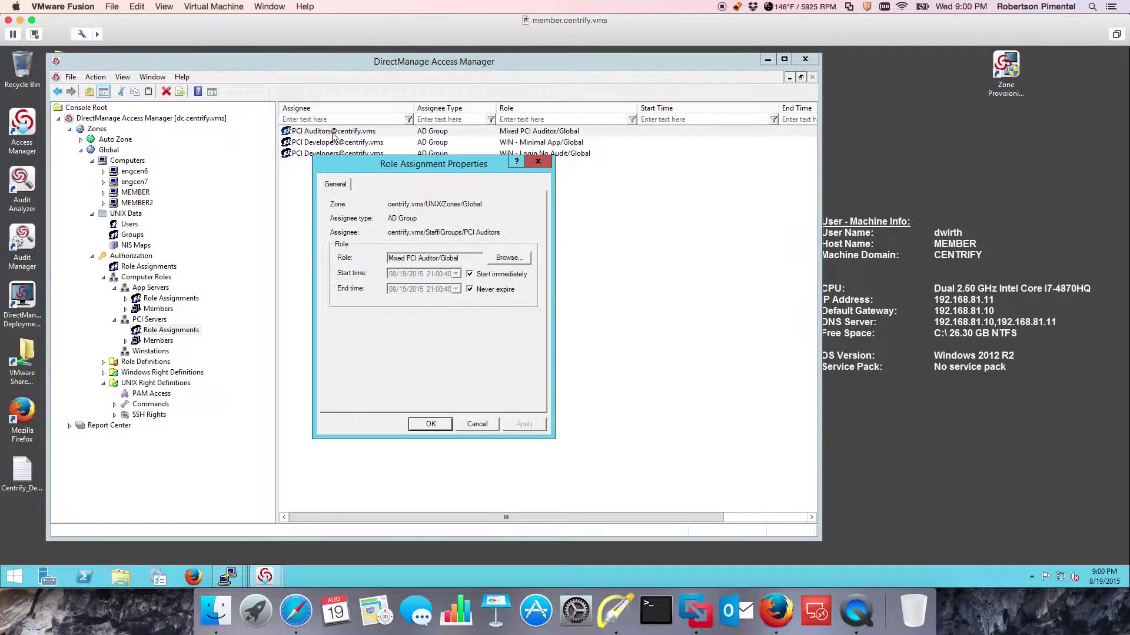
left_click(470, 274)
left_click(470, 289)
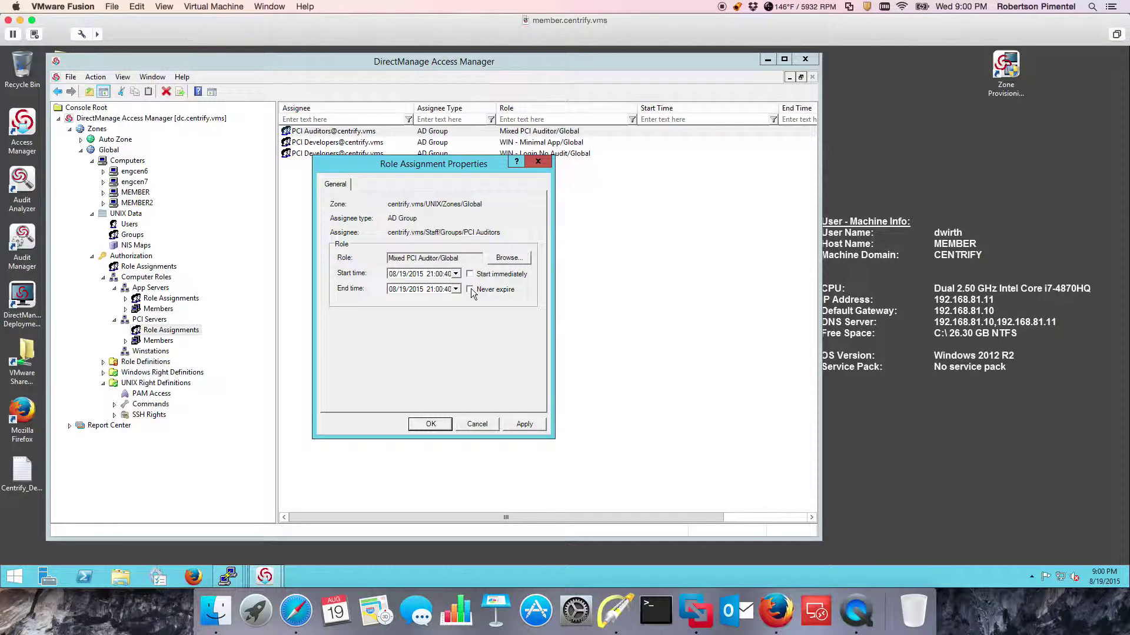
left_click(455, 274)
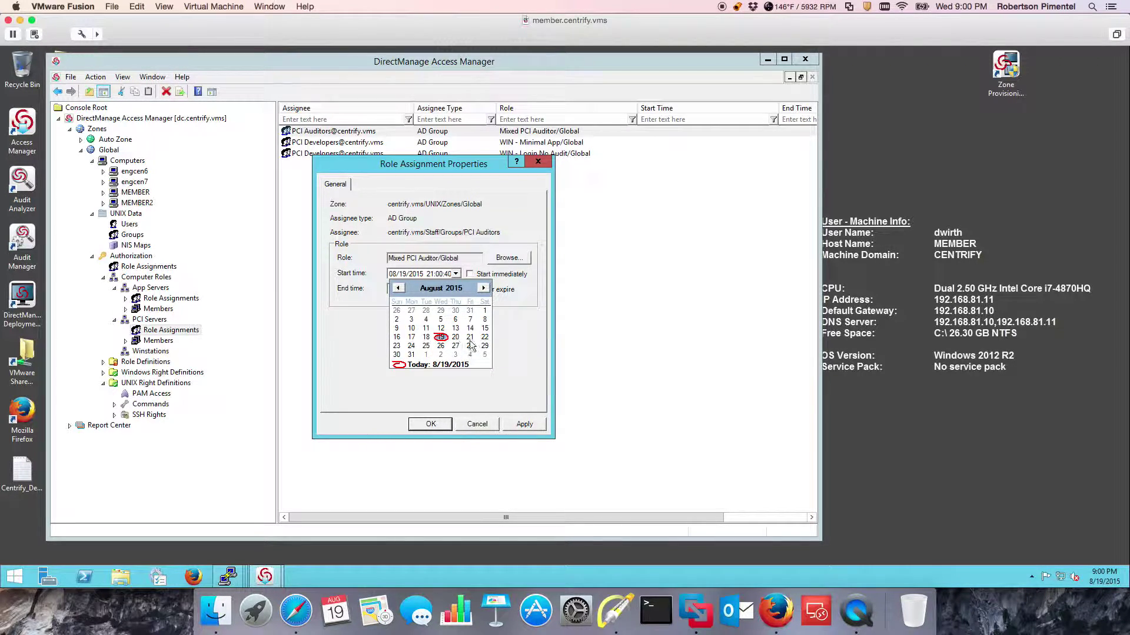
left_click(474, 424)
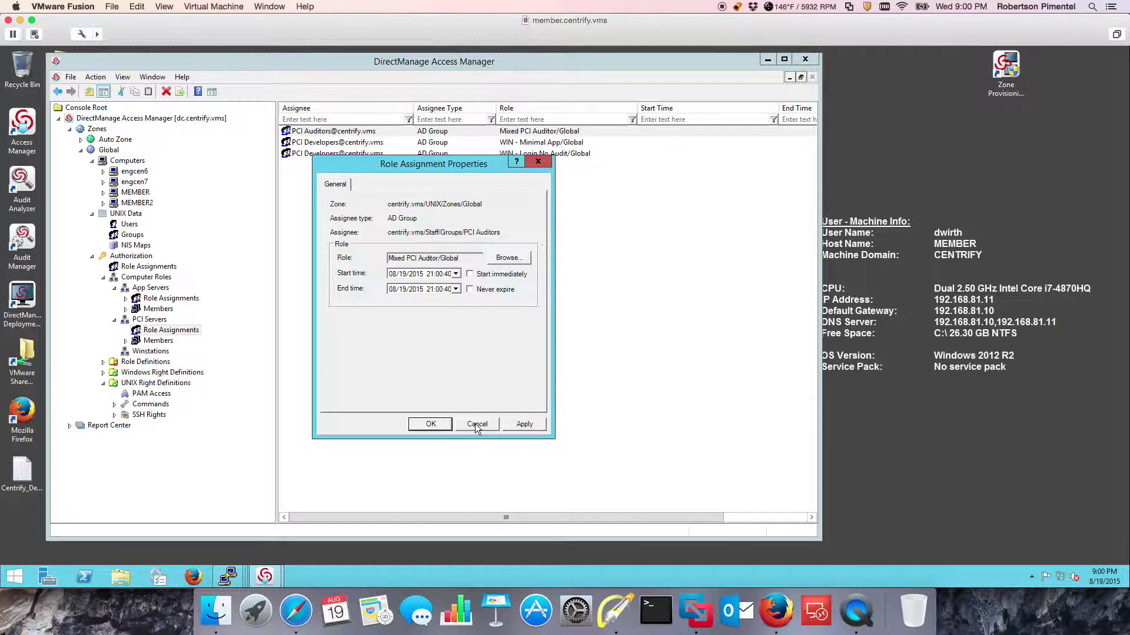
left_click(475, 423)
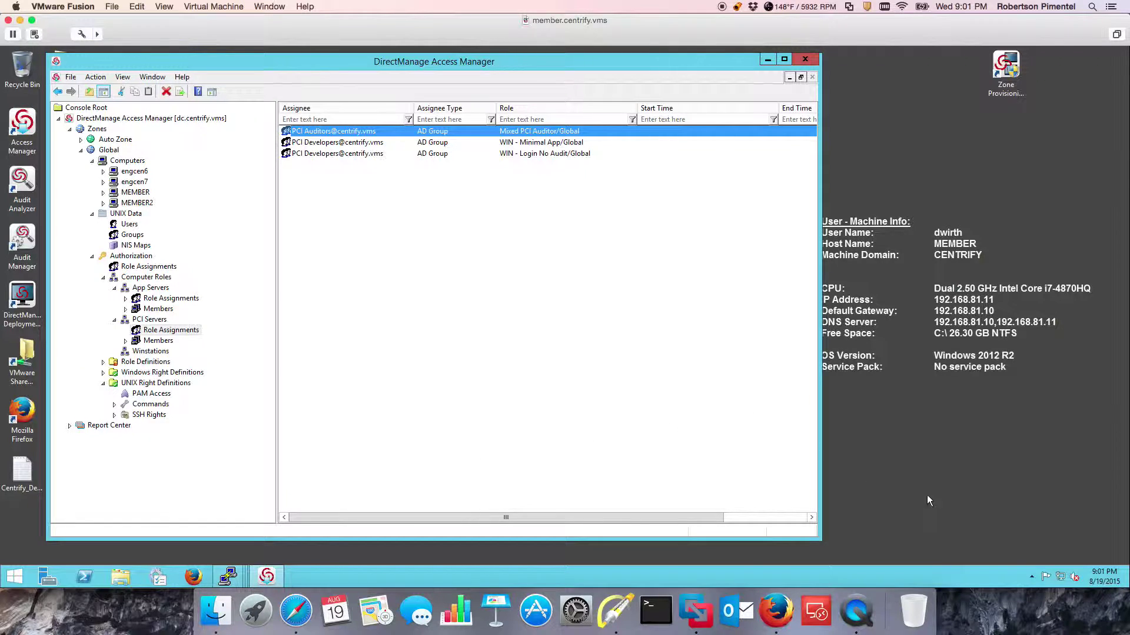
Launch Audit Analyzer and refresh the Audit Sessions > Today list.
left_click(1126, 579)
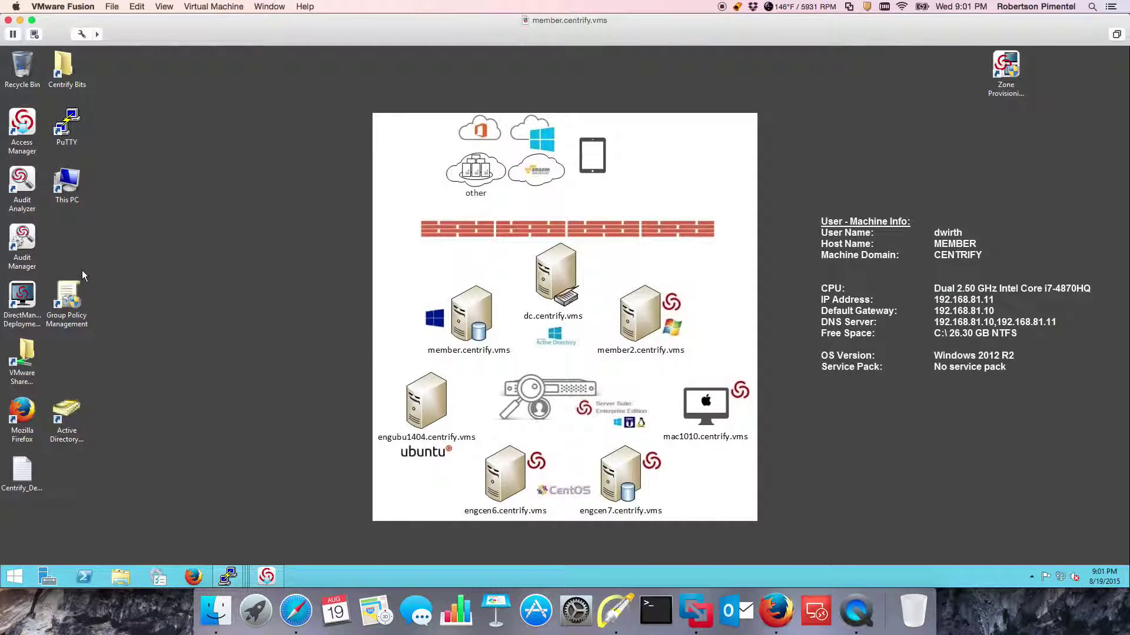
double_click(23, 185)
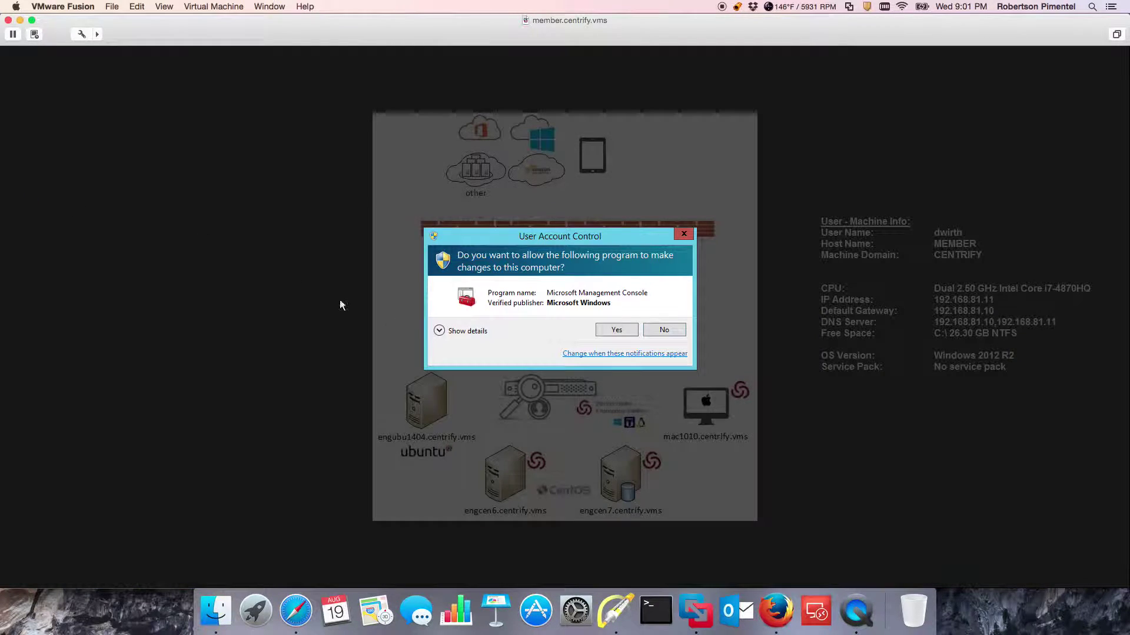
left_click(606, 331)
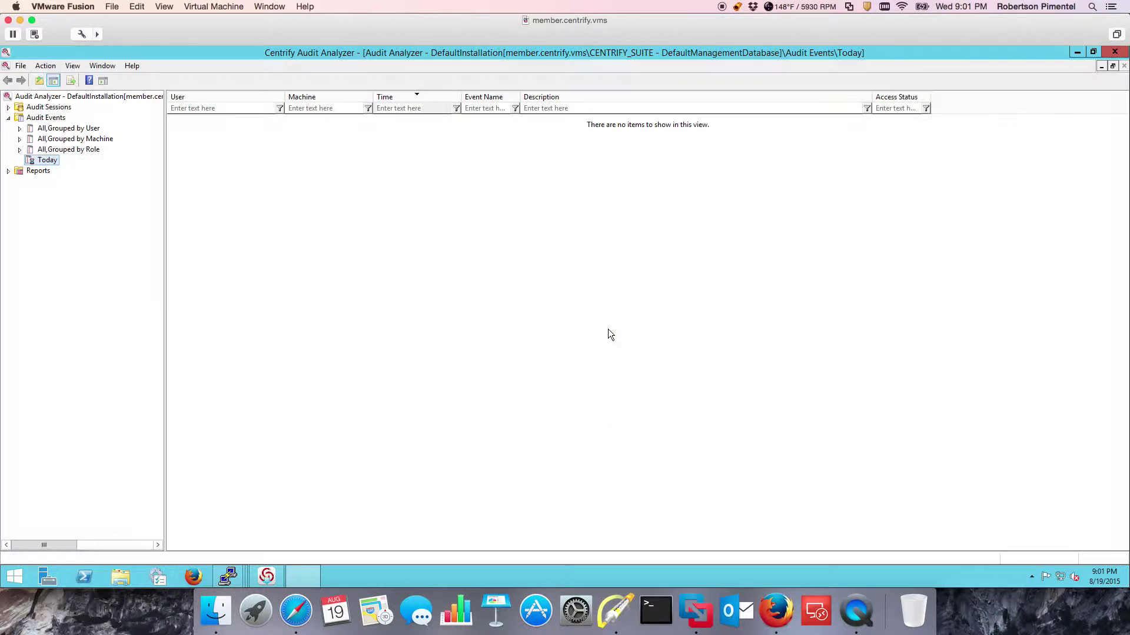
left_click(9, 118)
left_click(8, 108)
left_click(42, 151)
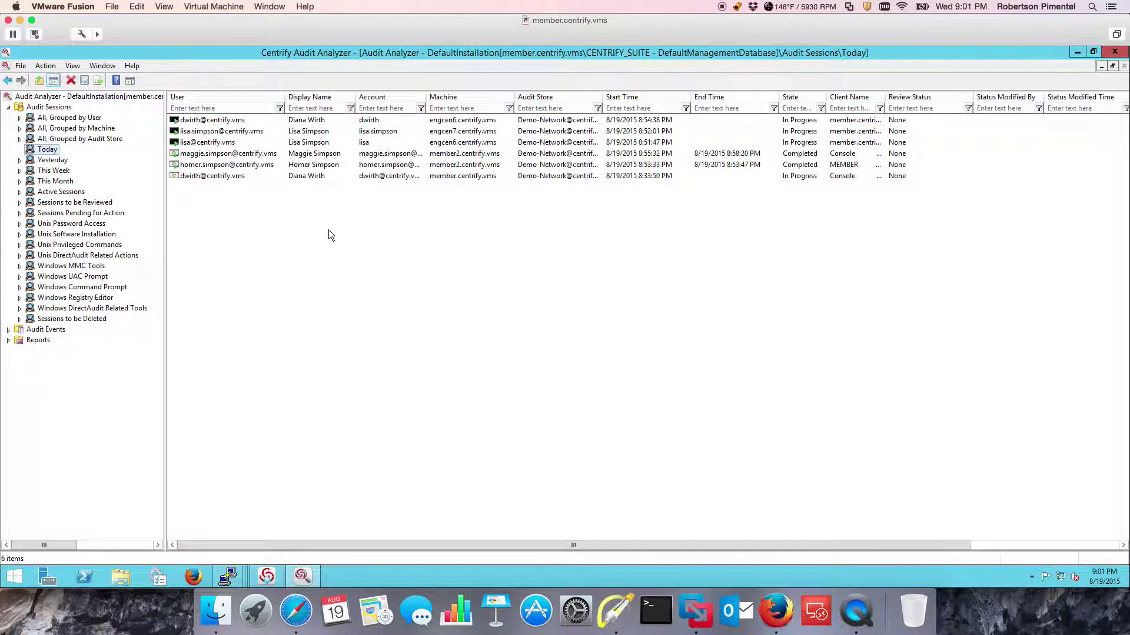
right_click(260, 222)
left_click(285, 230)
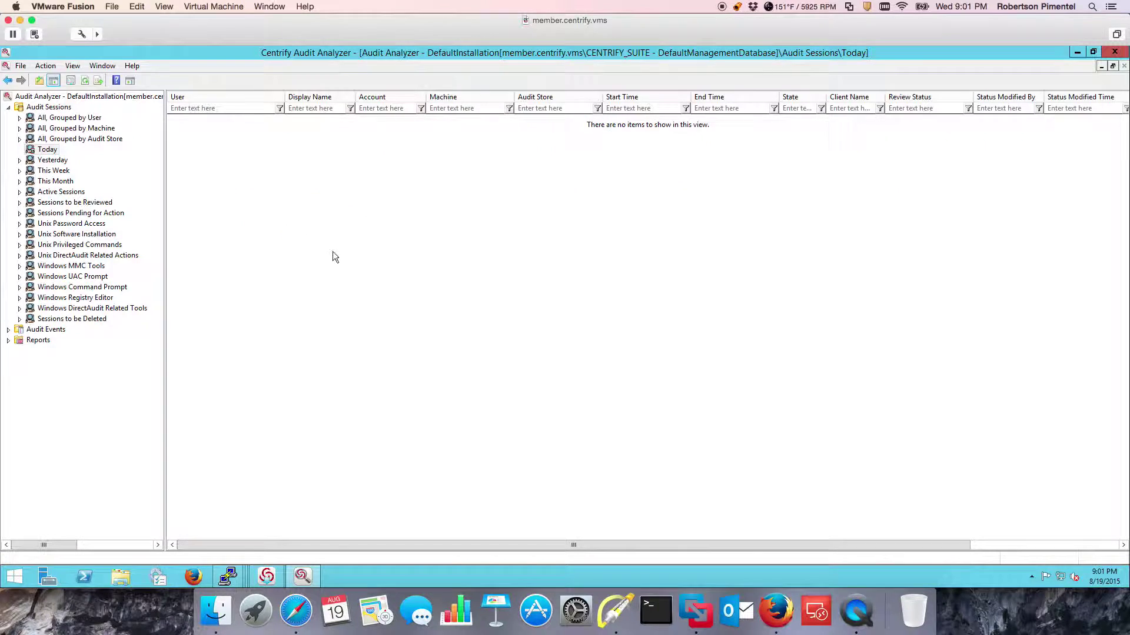
Point out the Display Name, Machine, Start Time, End Time and State columns, then clear the marks.
left_click(615, 612)
key("a")
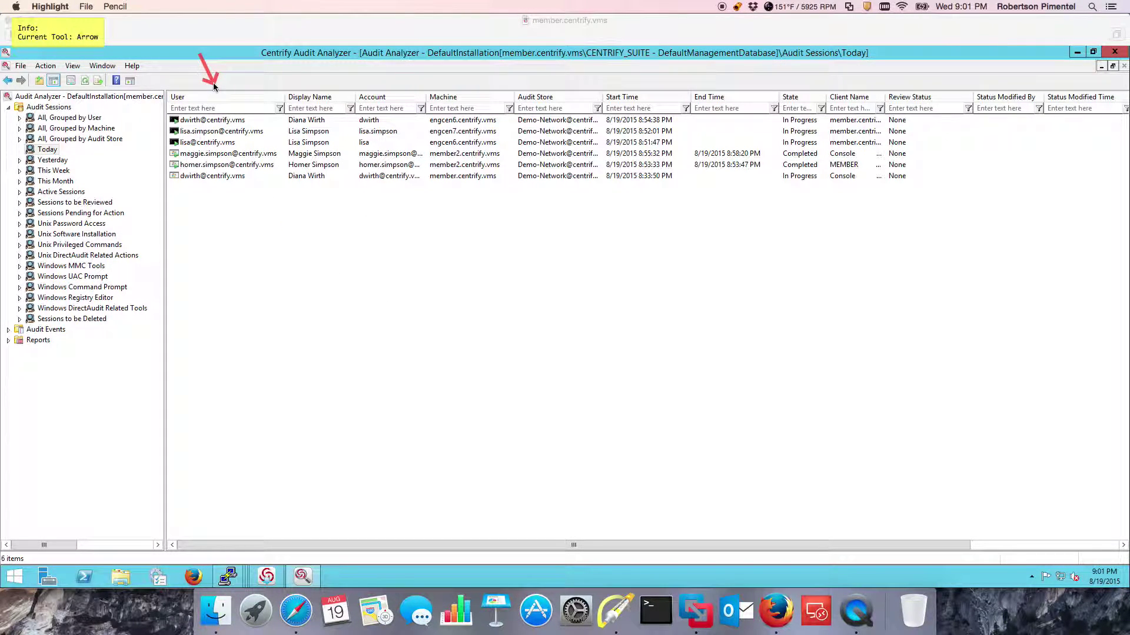
left_click_drag(284, 60, 316, 86)
left_click_drag(420, 59, 448, 80)
left_click_drag(657, 67, 645, 84)
left_click_drag(719, 66, 719, 91)
left_click_drag(800, 59, 800, 83)
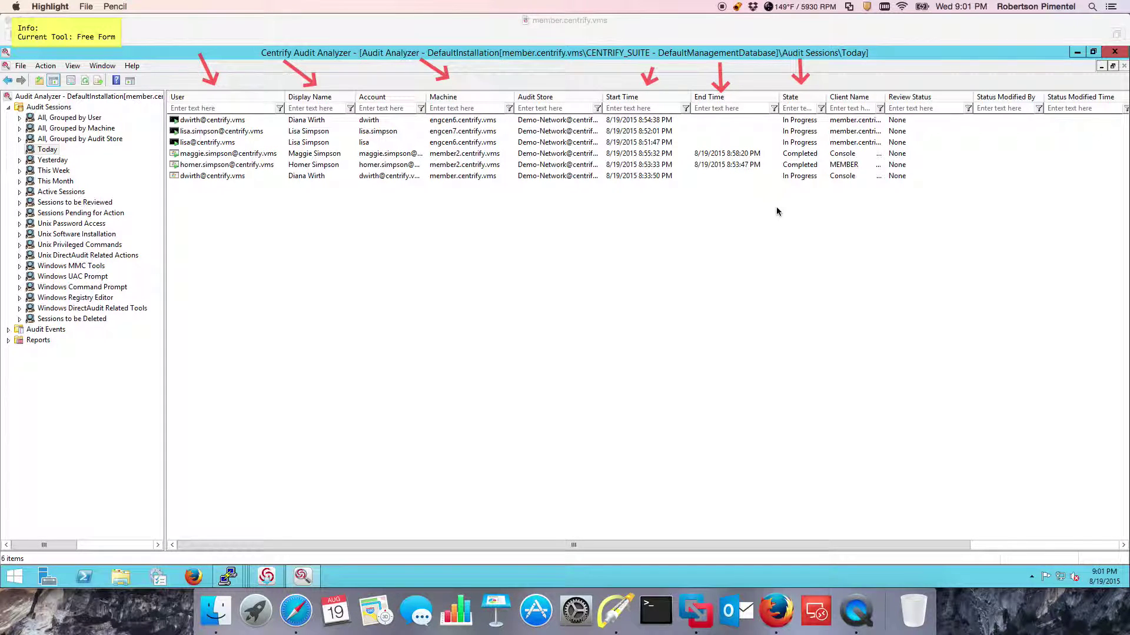
key("Escape")
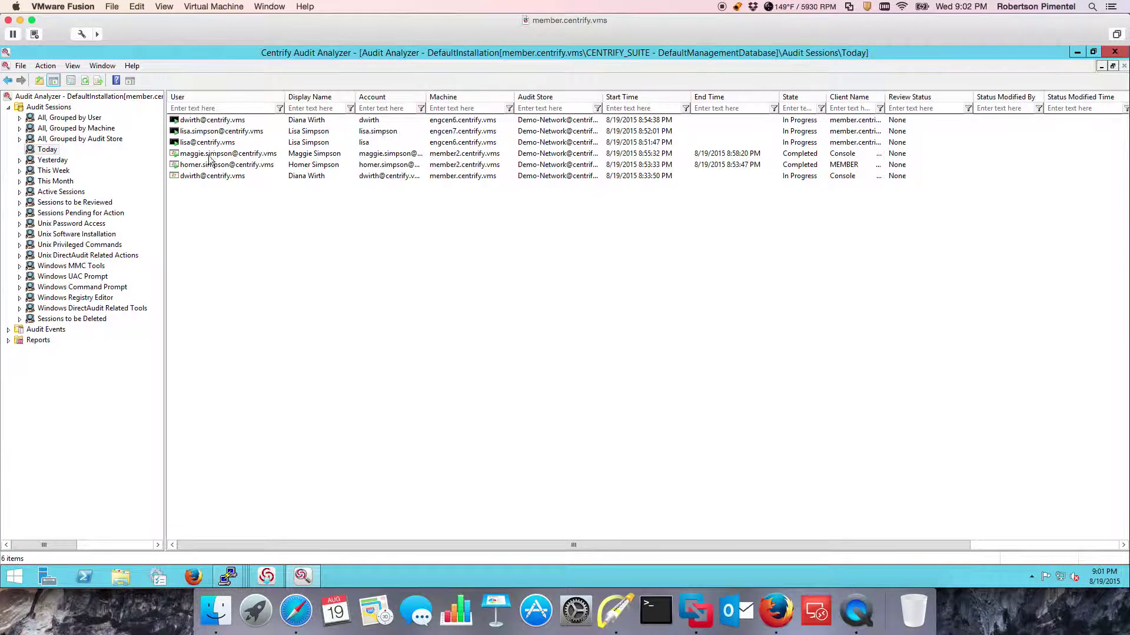
right_click(212, 123)
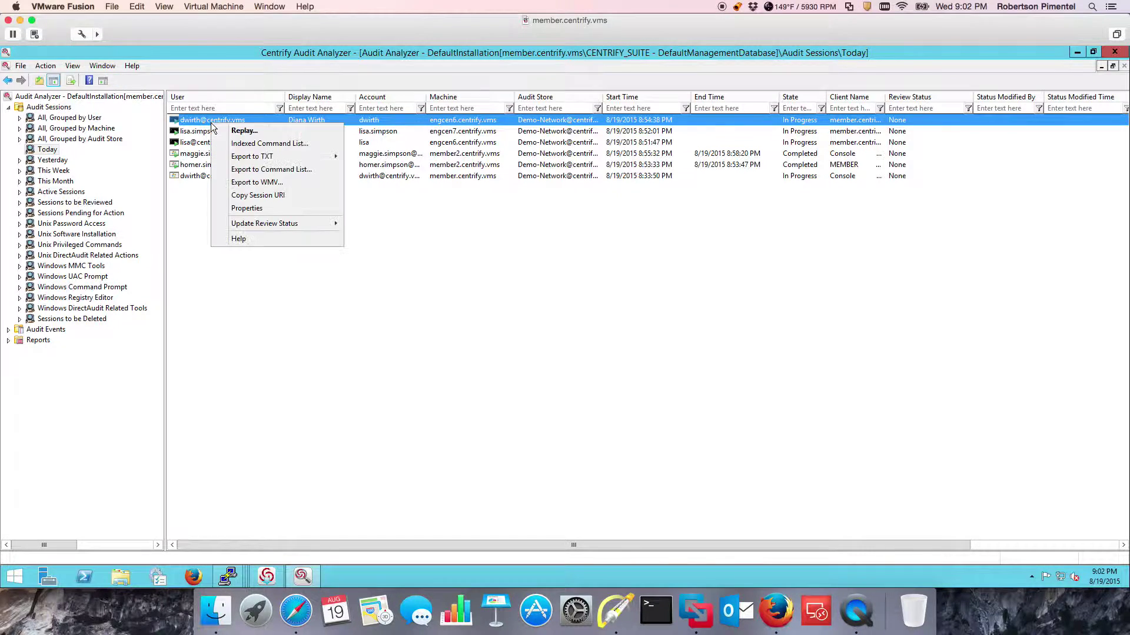
left_click(240, 143)
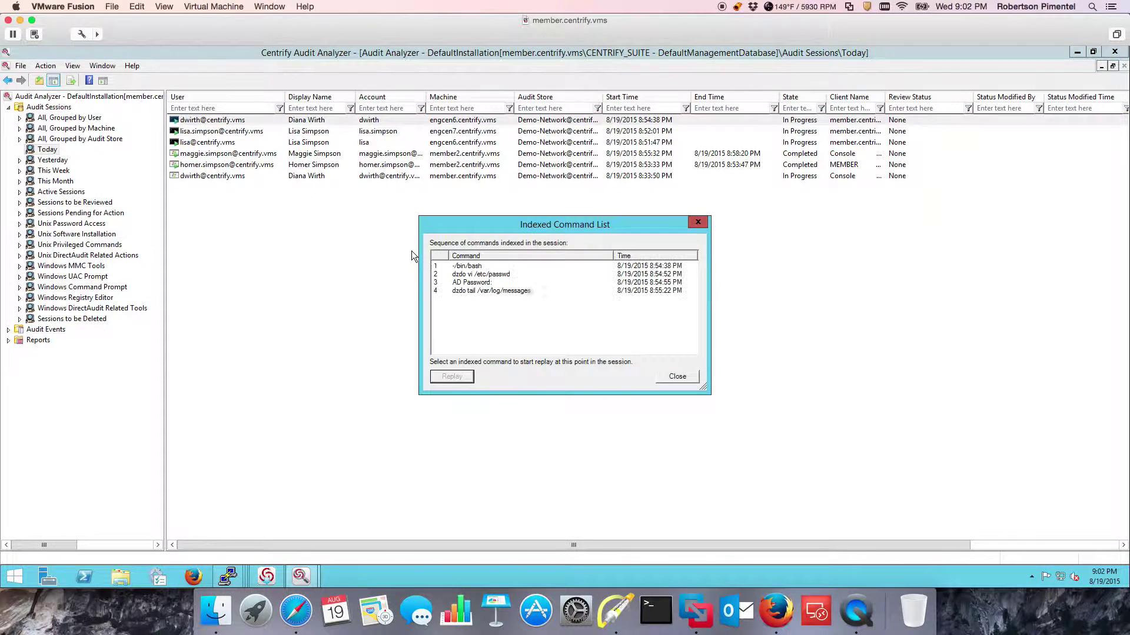
left_click(482, 274)
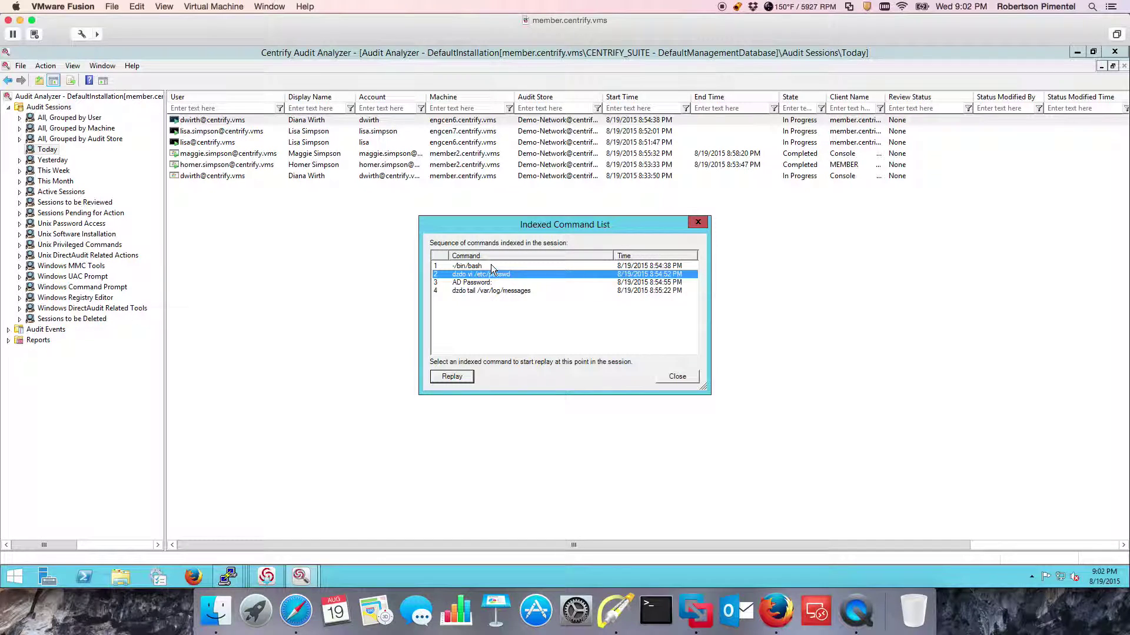
left_click(491, 263)
left_click(670, 380)
Run dzdo su - as the restricted user in the engcen6 terminal and get refused.
mouse_move(227, 577)
left_click(144, 532)
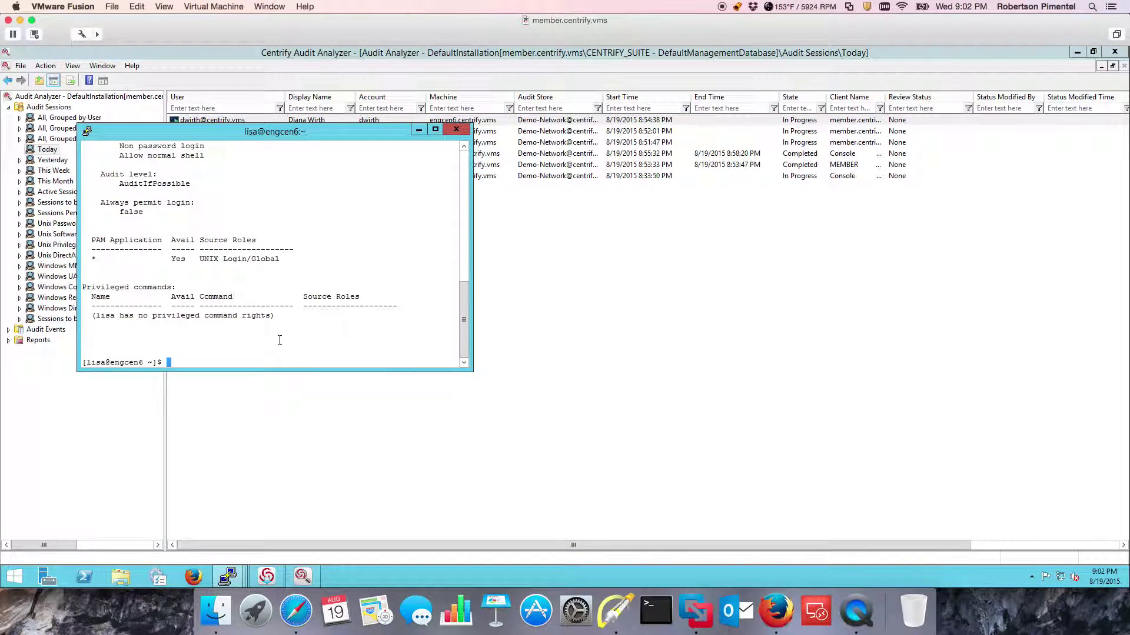
type("dzdo su -")
key("Return")
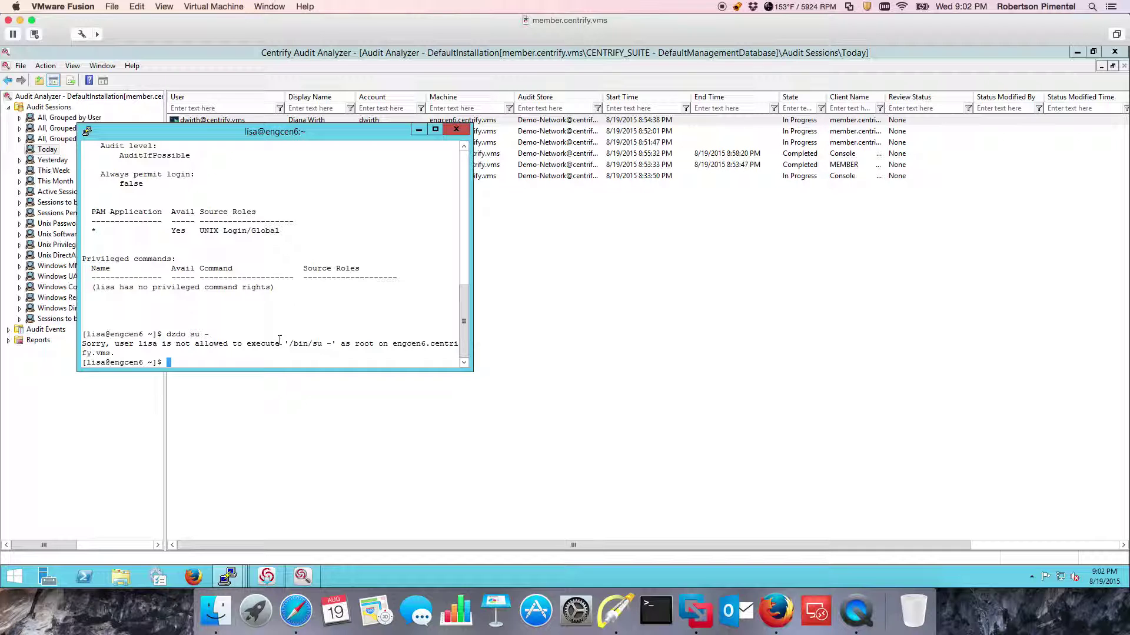
As the other user, get root via dzdo su -, run id, ls and ps -f, then return to Audit Analyzer.
left_click(228, 576)
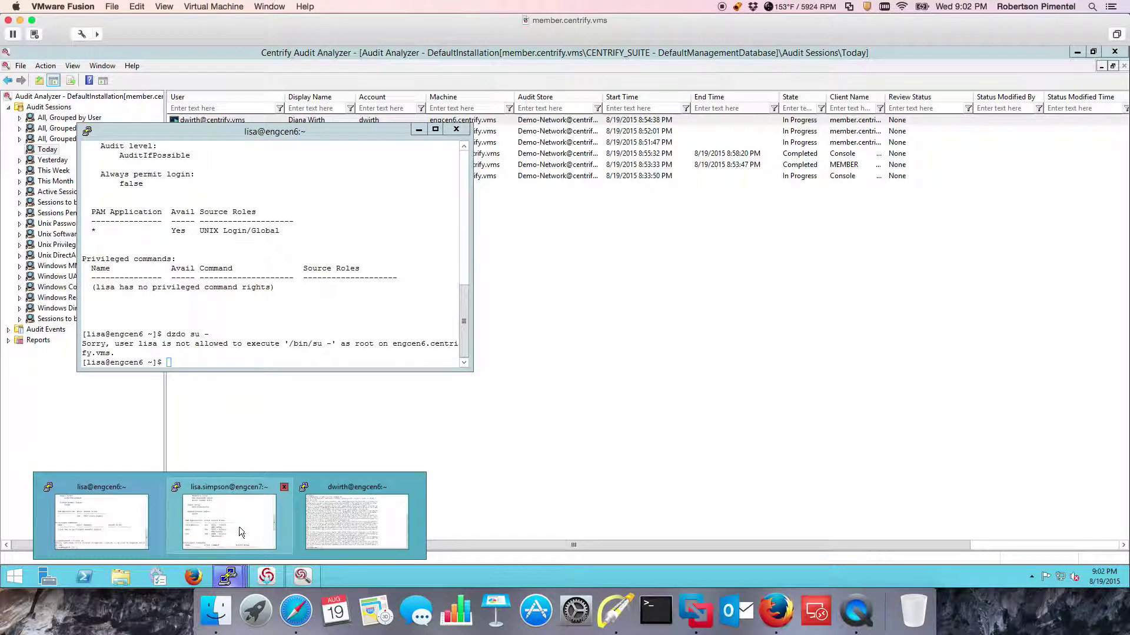
left_click(356, 523)
type("dzdo su -")
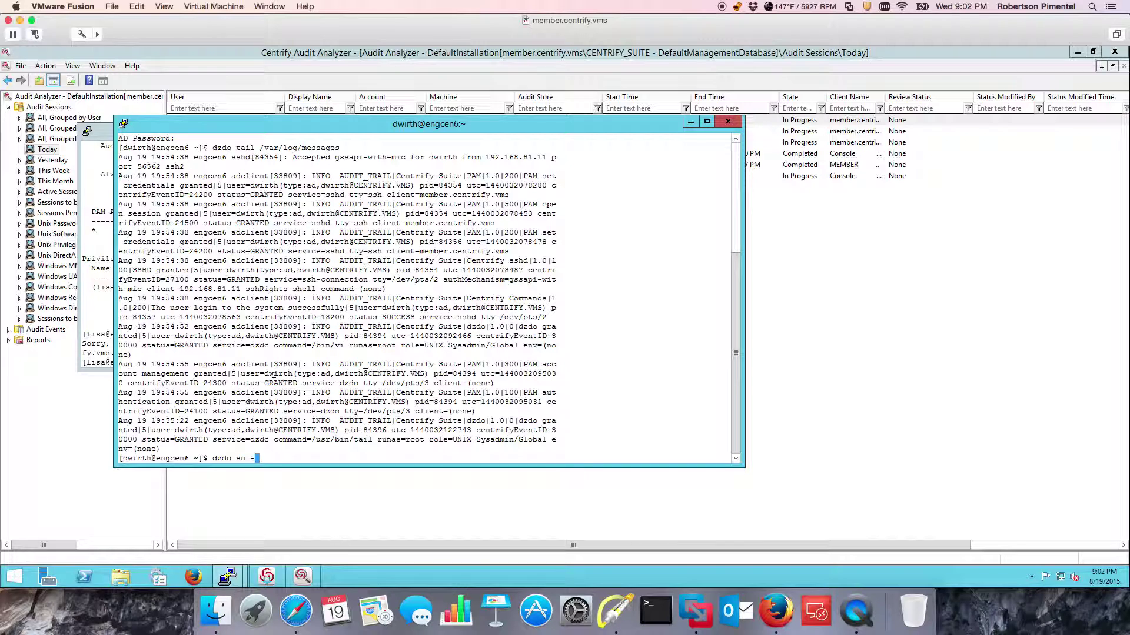
key("Return")
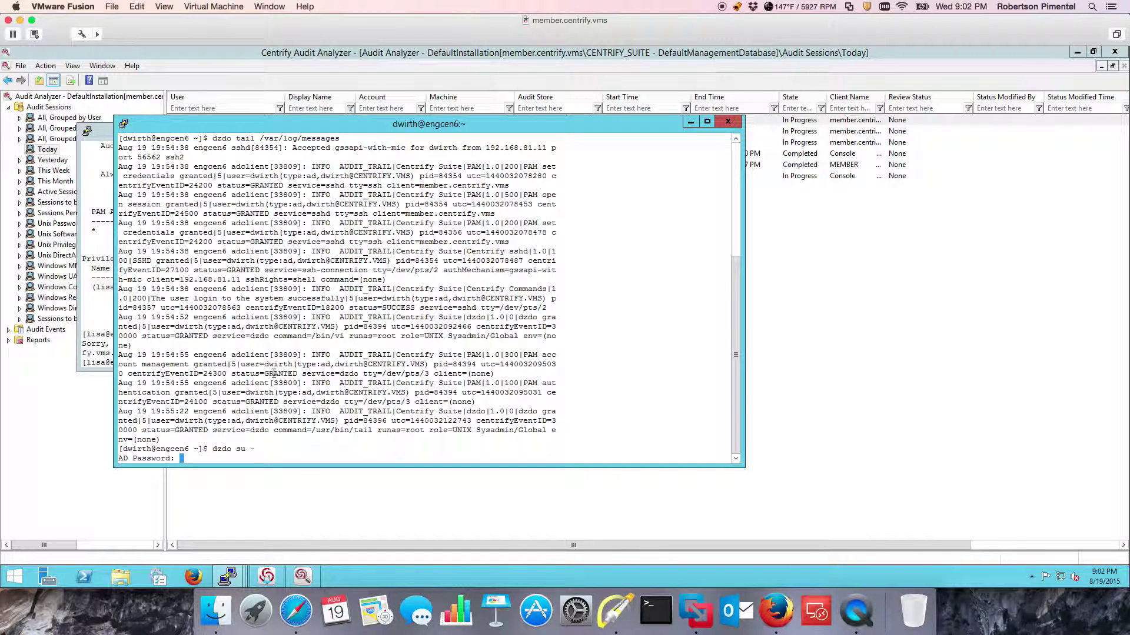
key("Return")
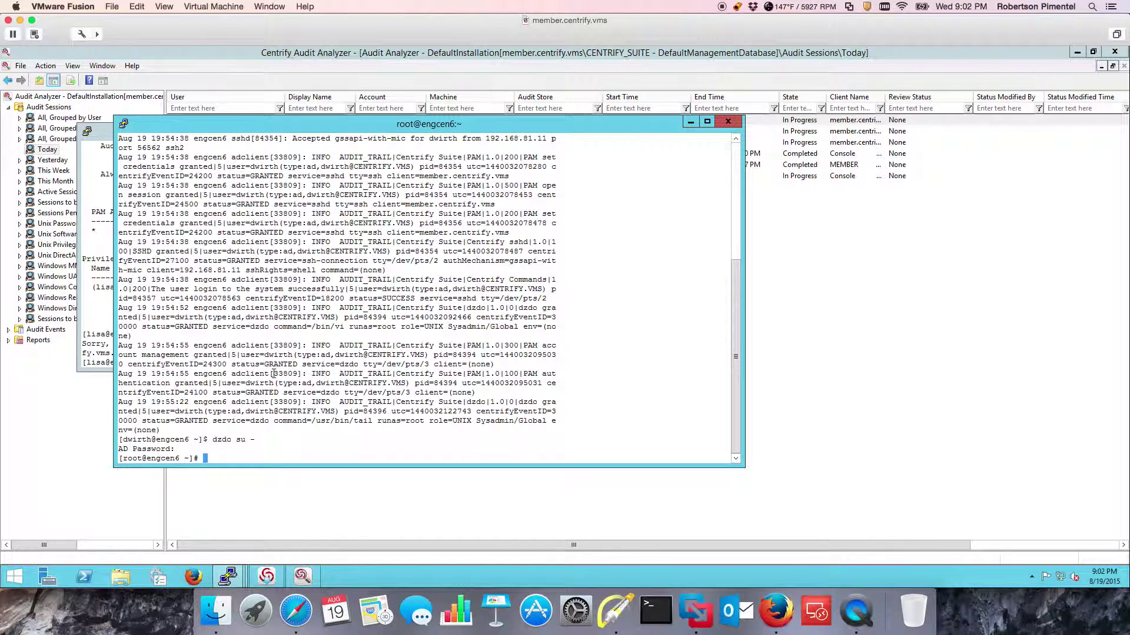
type("id")
key("Return")
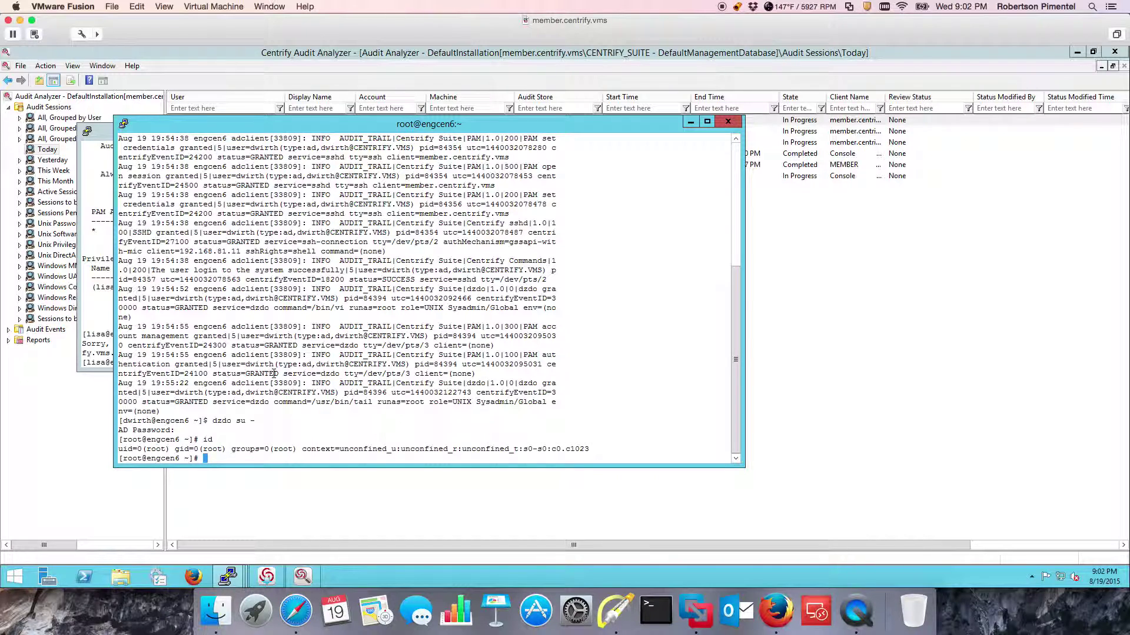
type("ls")
key("Return")
type("ps ")
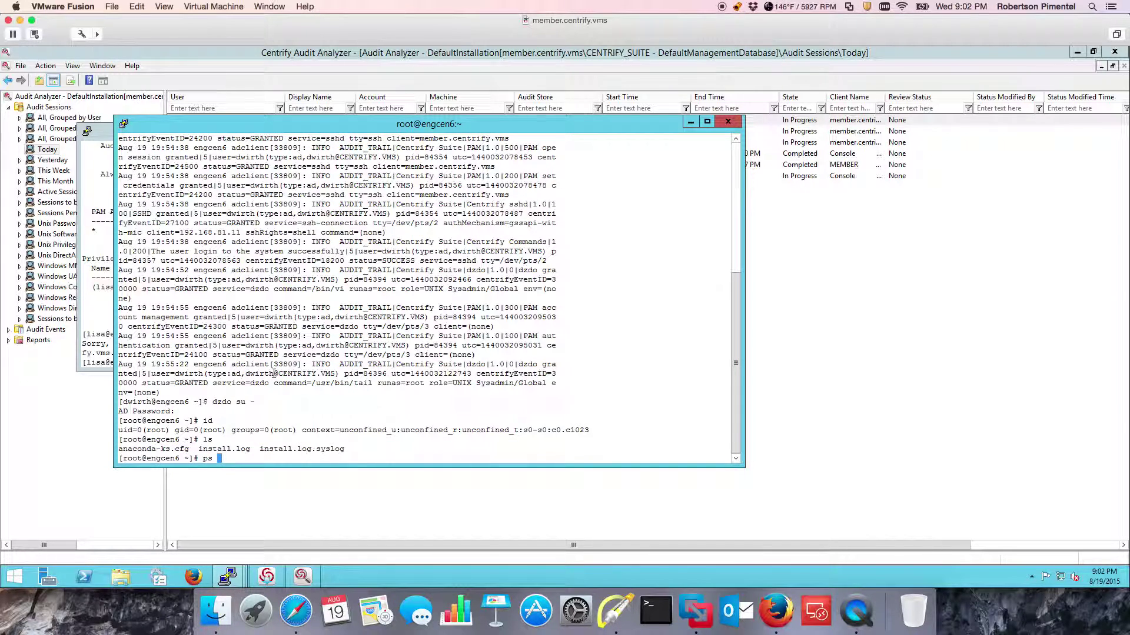
type("-f")
key("Return")
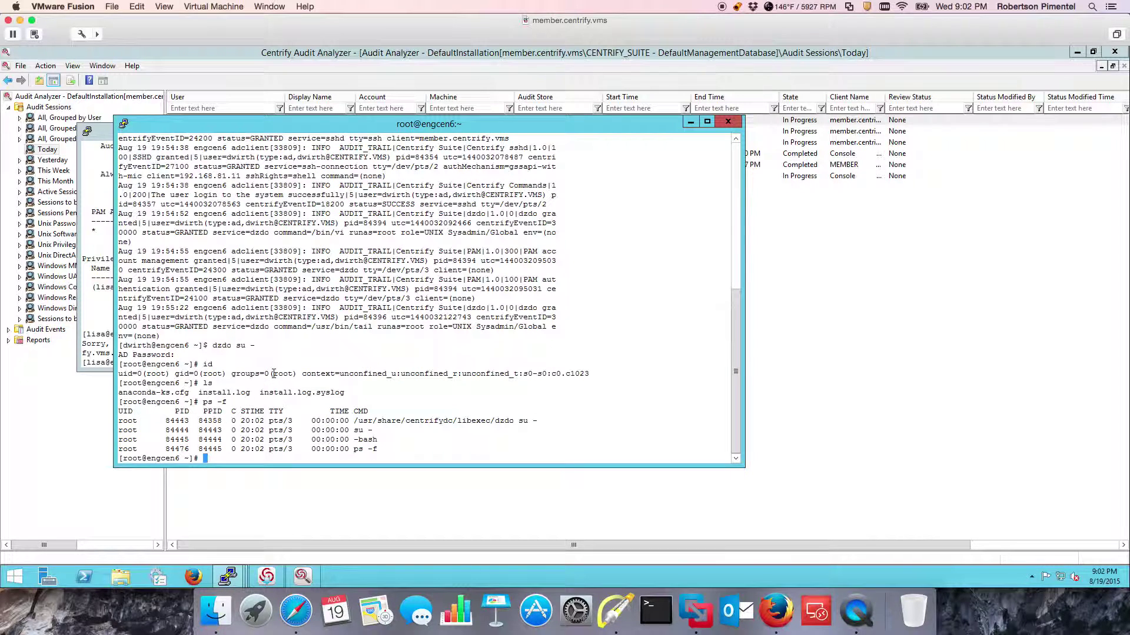
left_click(868, 272)
right_click(280, 259)
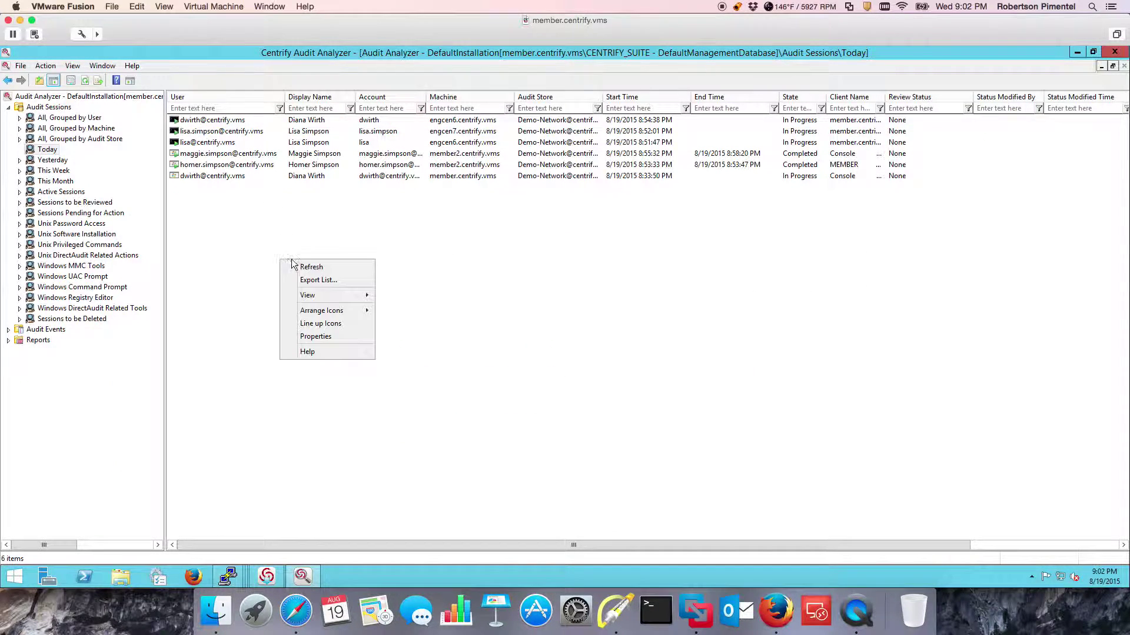
Refresh the sessions and replay the engcen6 session from its first indexed command.
left_click(310, 269)
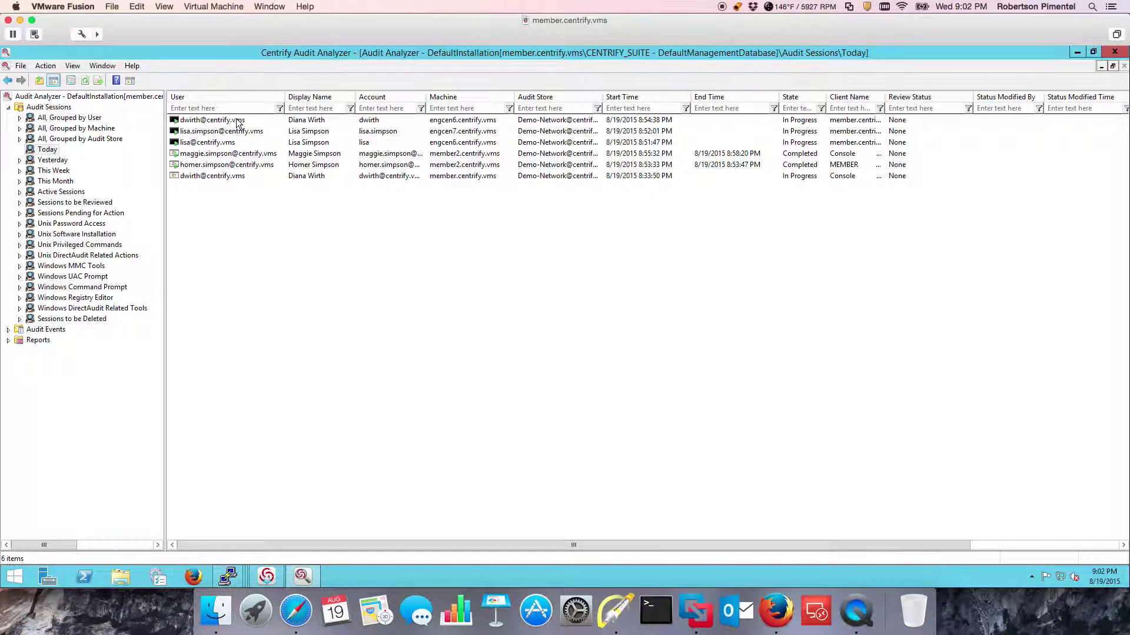
right_click(237, 120)
left_click(259, 131)
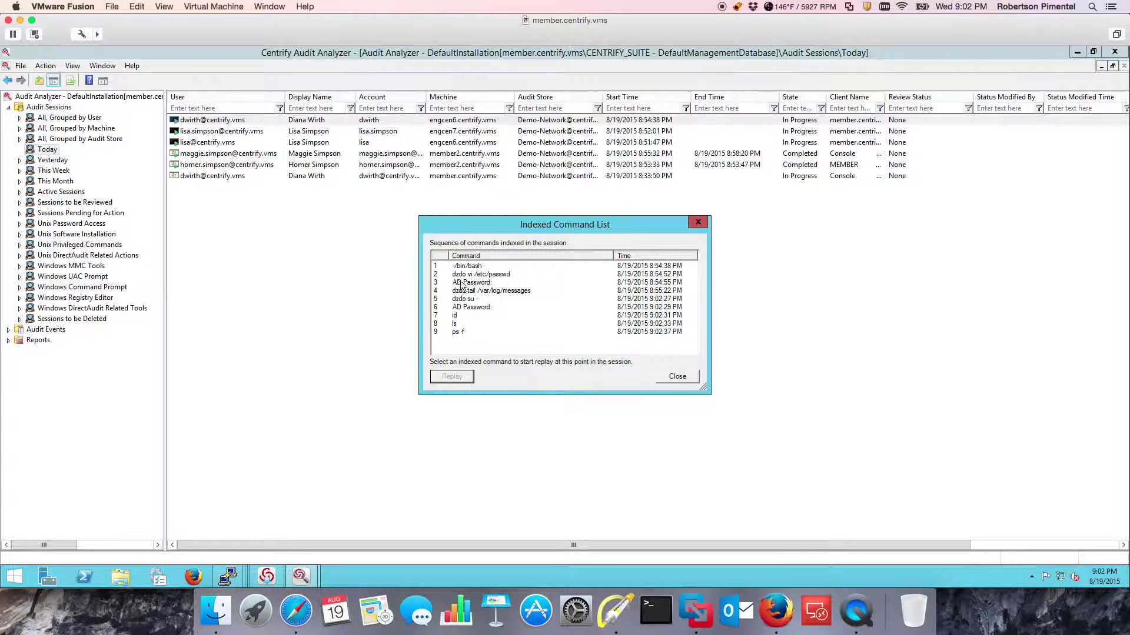
left_click(472, 266)
left_click(464, 375)
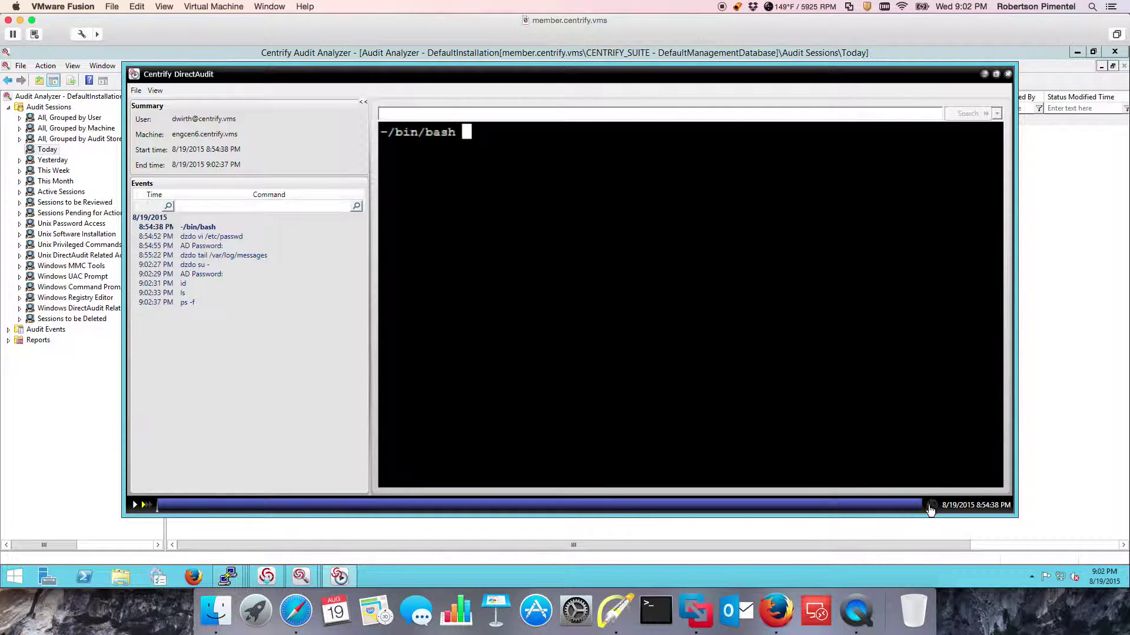
Annotate the player, play the replay, jump to the passwd edit, then close the player.
left_click(616, 612)
left_click_drag(336, 225, 269, 267)
left_click_drag(934, 435, 940, 490)
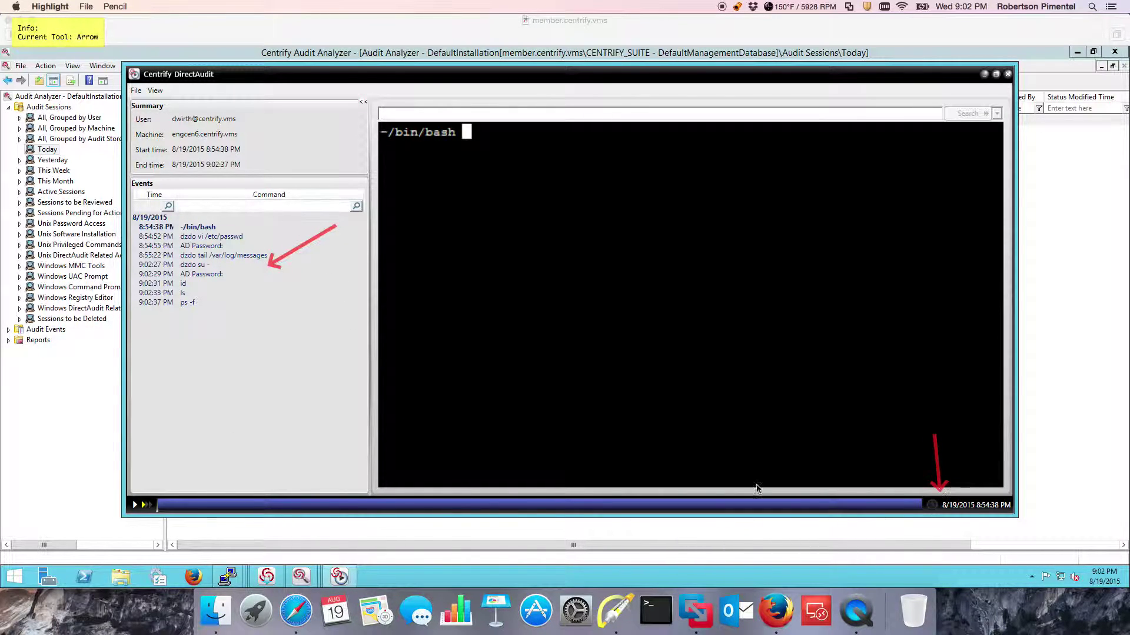
left_click_drag(157, 484, 156, 486)
key("Escape")
left_click(135, 505)
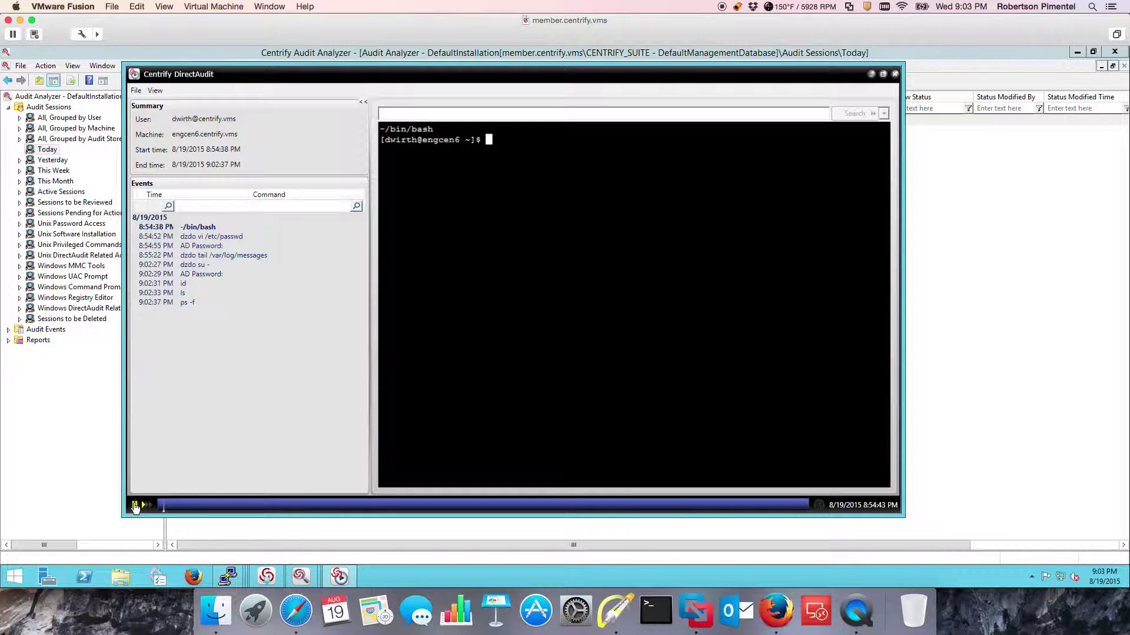
left_click(210, 237)
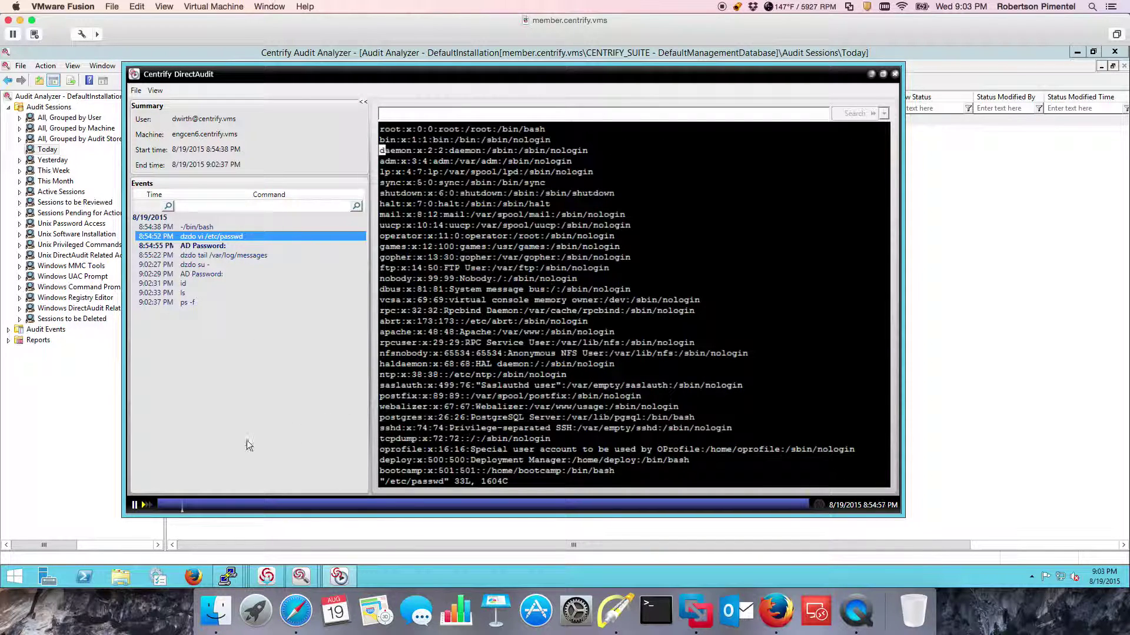
left_click(146, 506)
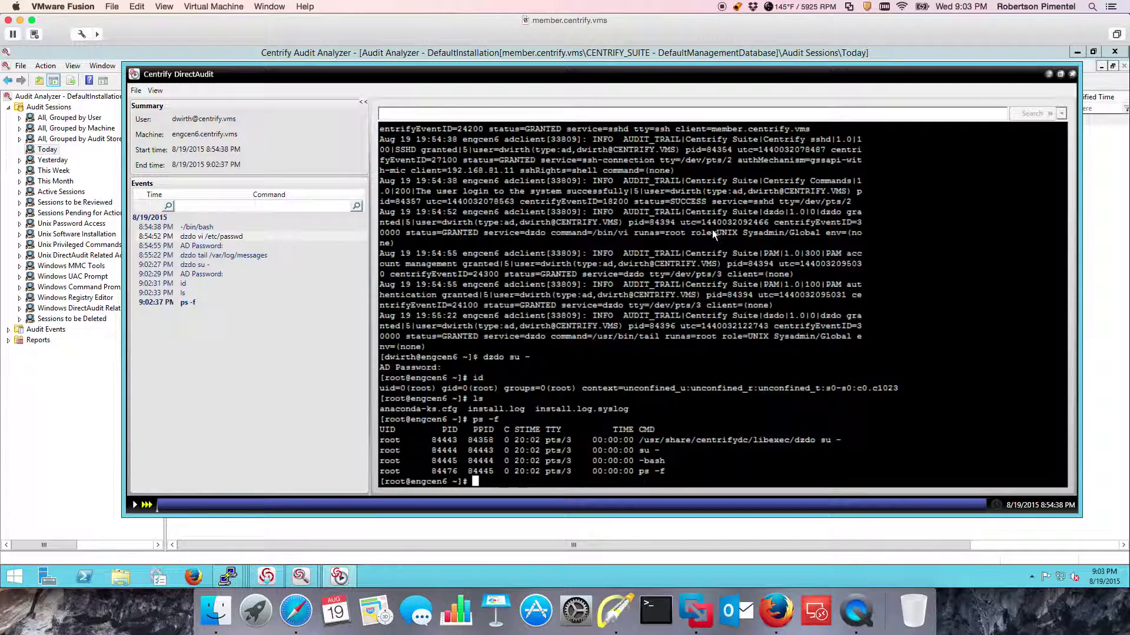
left_click(1073, 75)
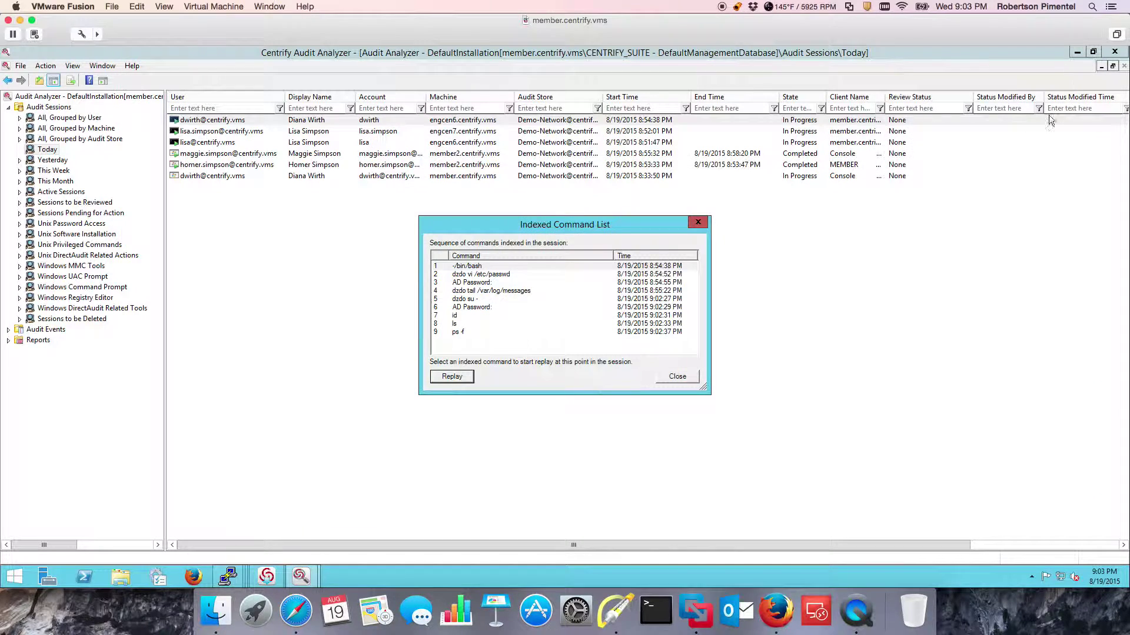
Replay the member2 Windows session from event 0 to the end, then bring Access Manager forward.
left_click(676, 377)
right_click(215, 150)
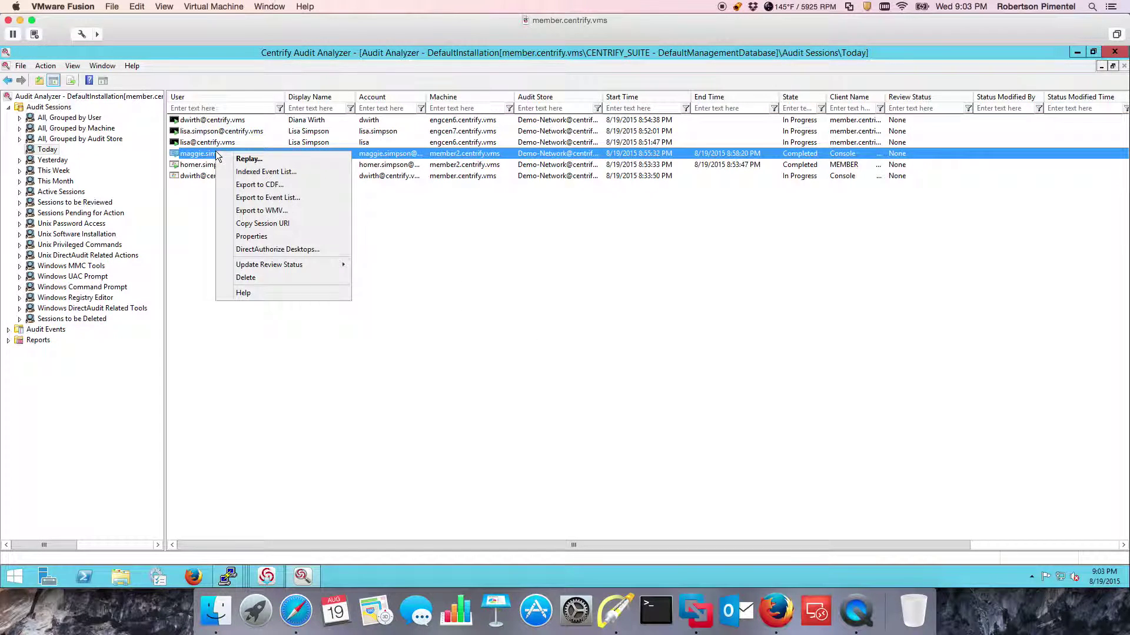
left_click(232, 175)
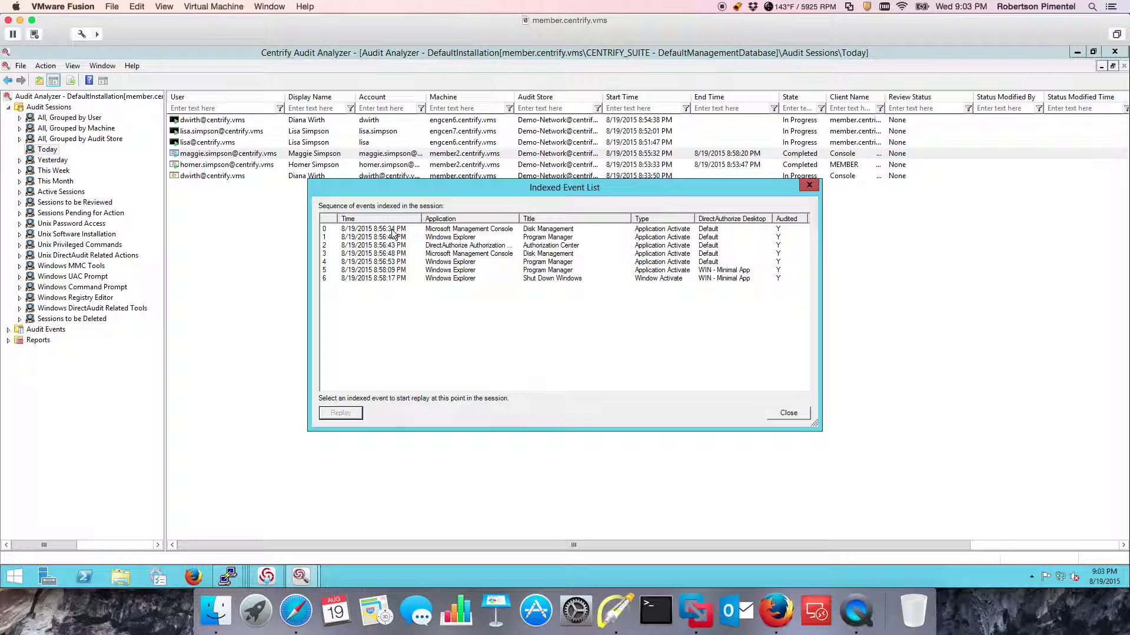
left_click(438, 229)
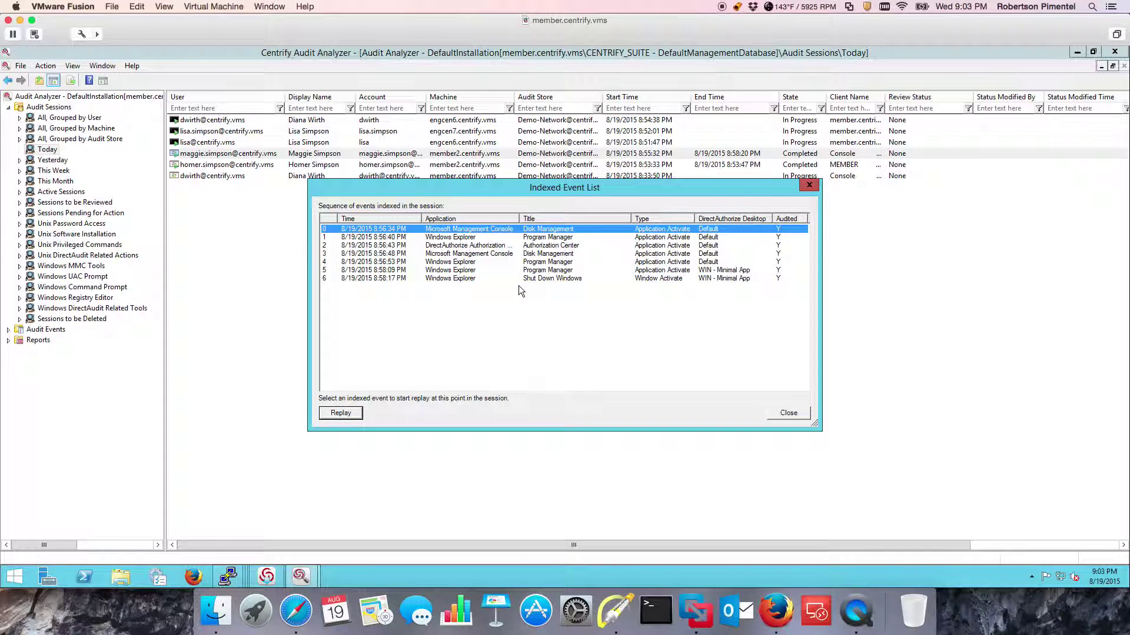
left_click(341, 413)
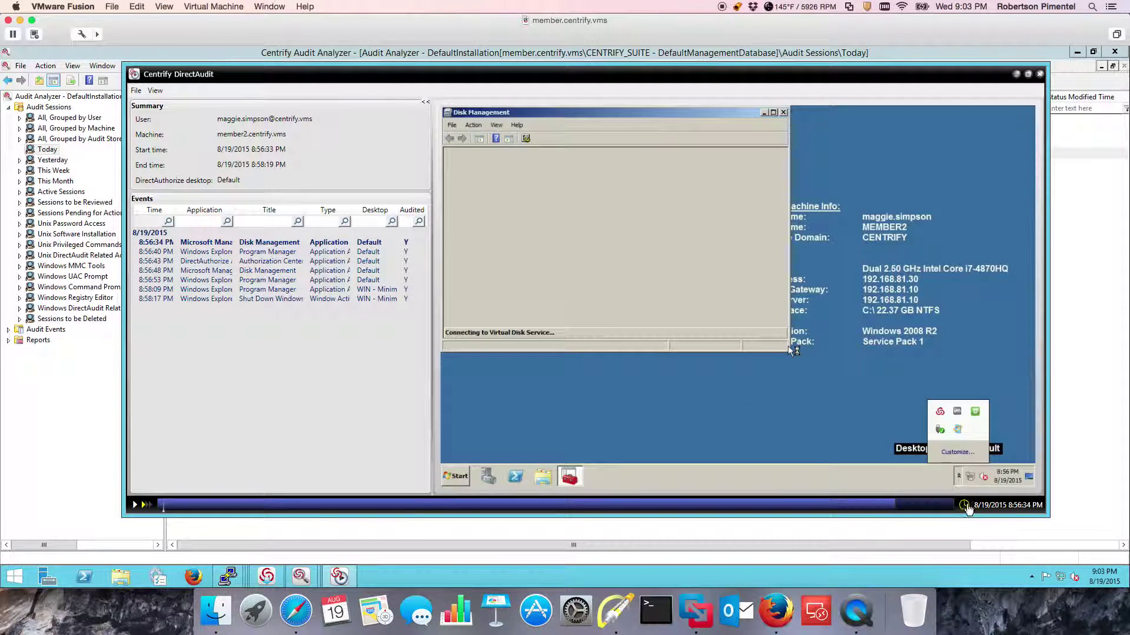
left_click(136, 506)
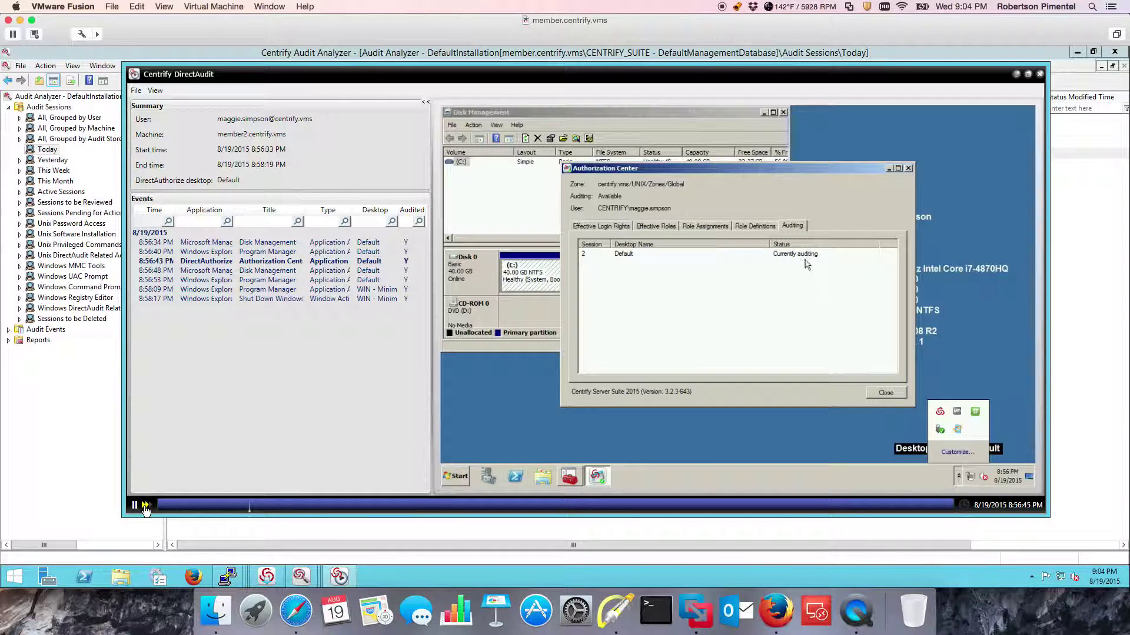
left_click(145, 506)
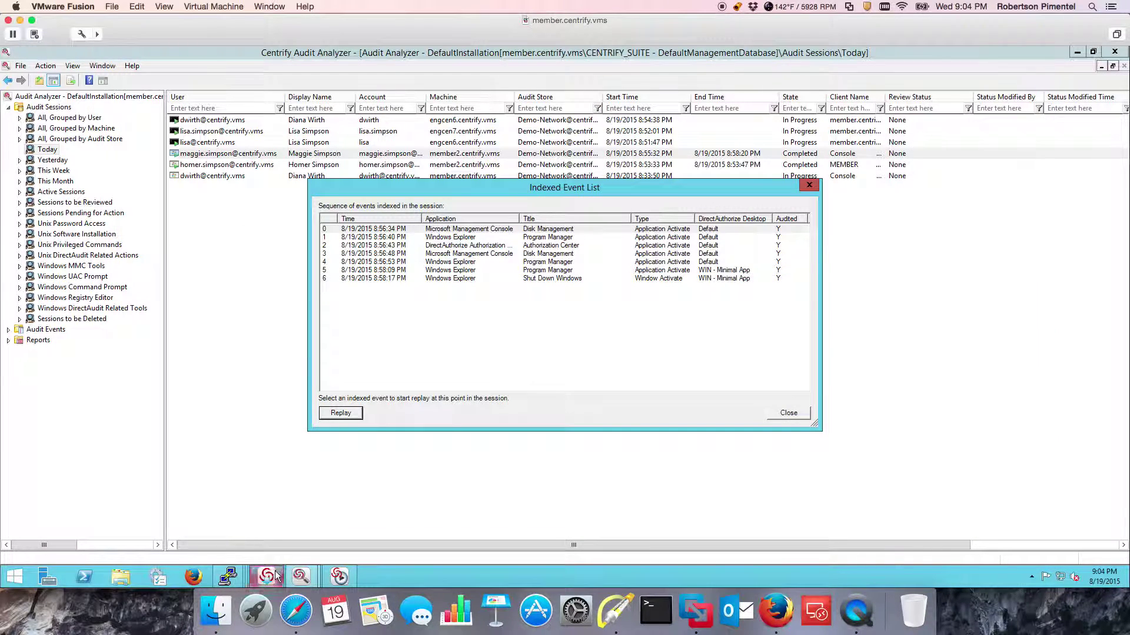
left_click(275, 577)
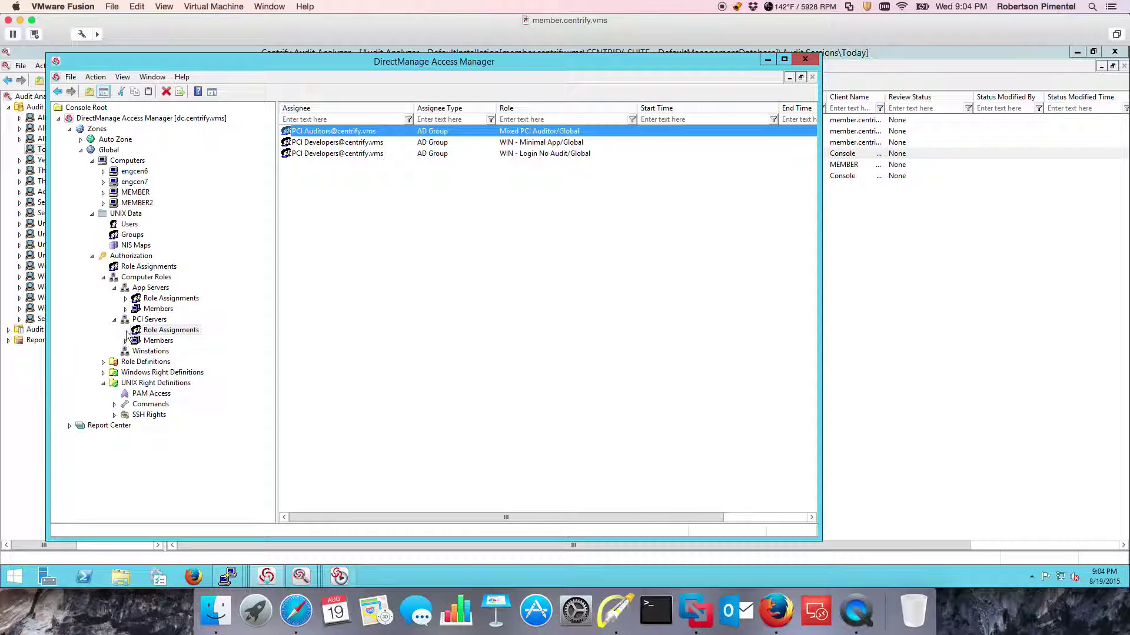
Review the UNIX - SysAdmin role's Audit tab without changes, then return to member2's Indexed Event List.
left_click(103, 362)
right_click(171, 374)
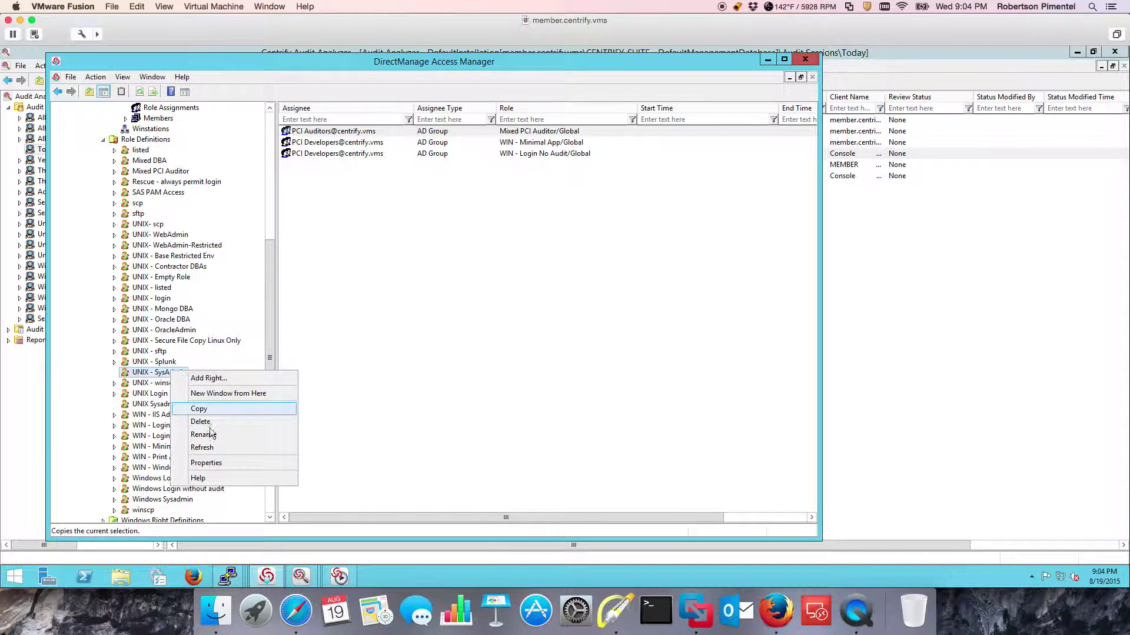
left_click(216, 462)
left_click(406, 184)
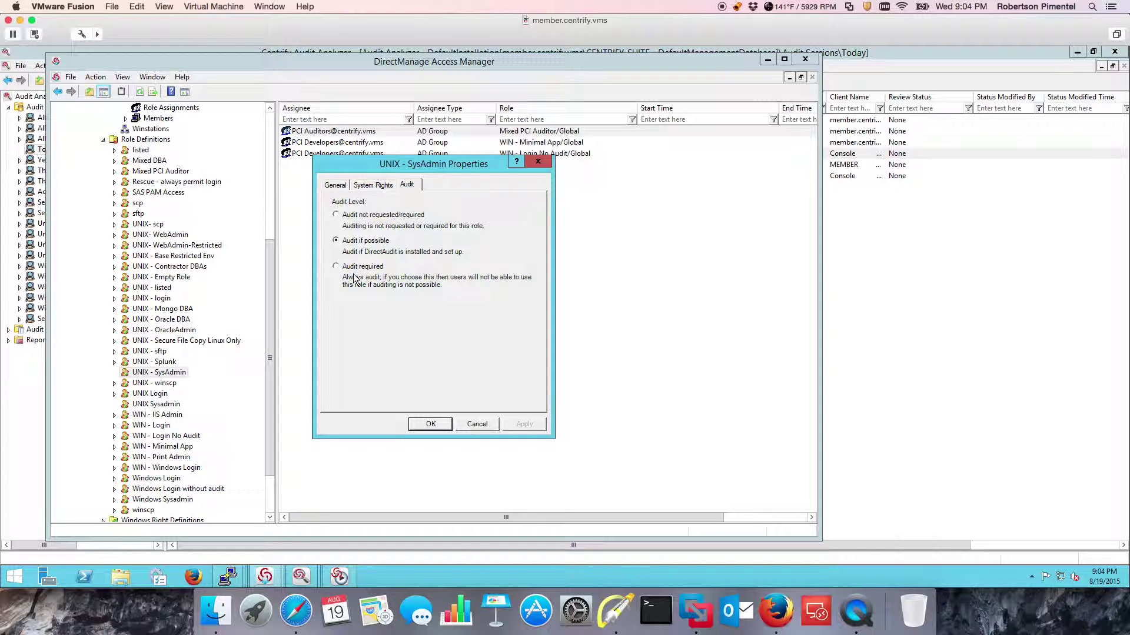
left_click(477, 423)
left_click(843, 335)
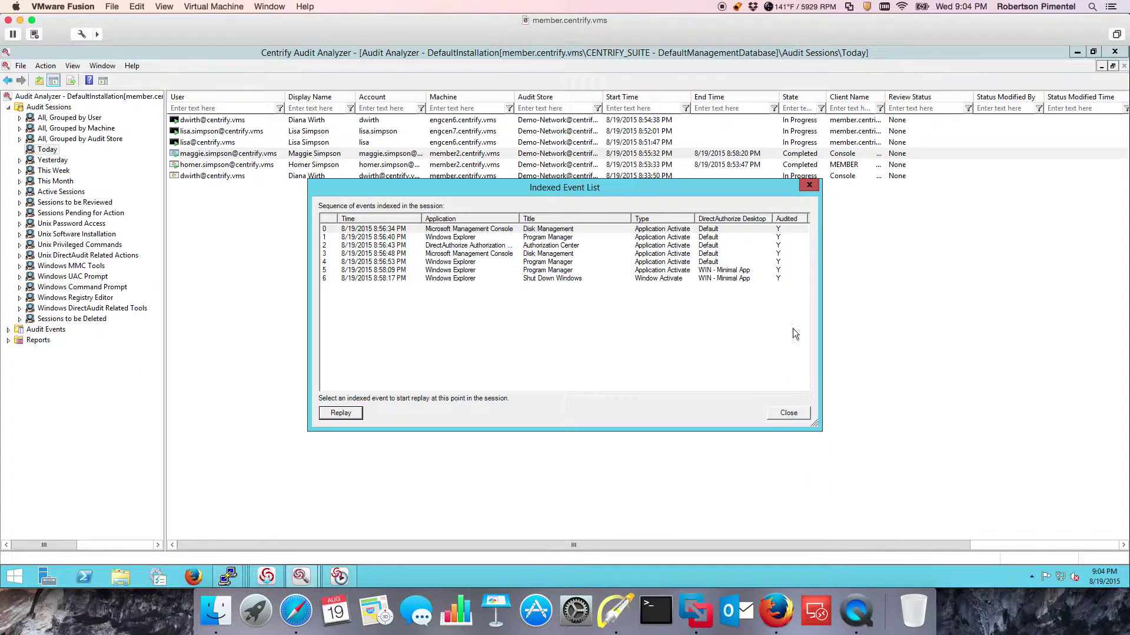
Close the member2 session replay player and its Indexed Event List dialog.
left_click(349, 575)
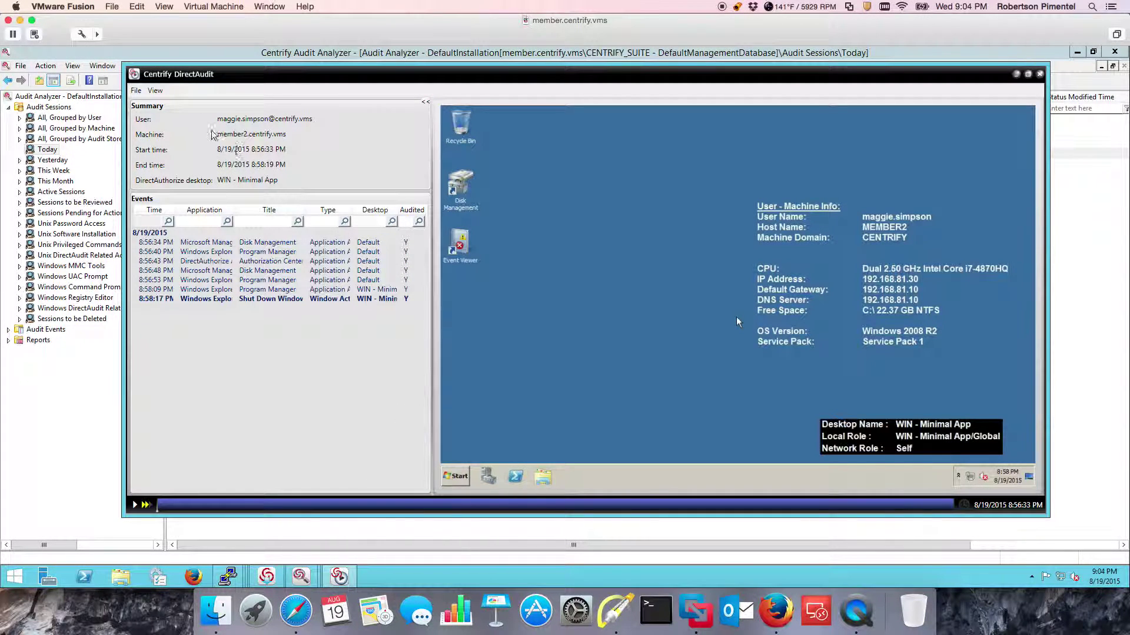
left_click(136, 91)
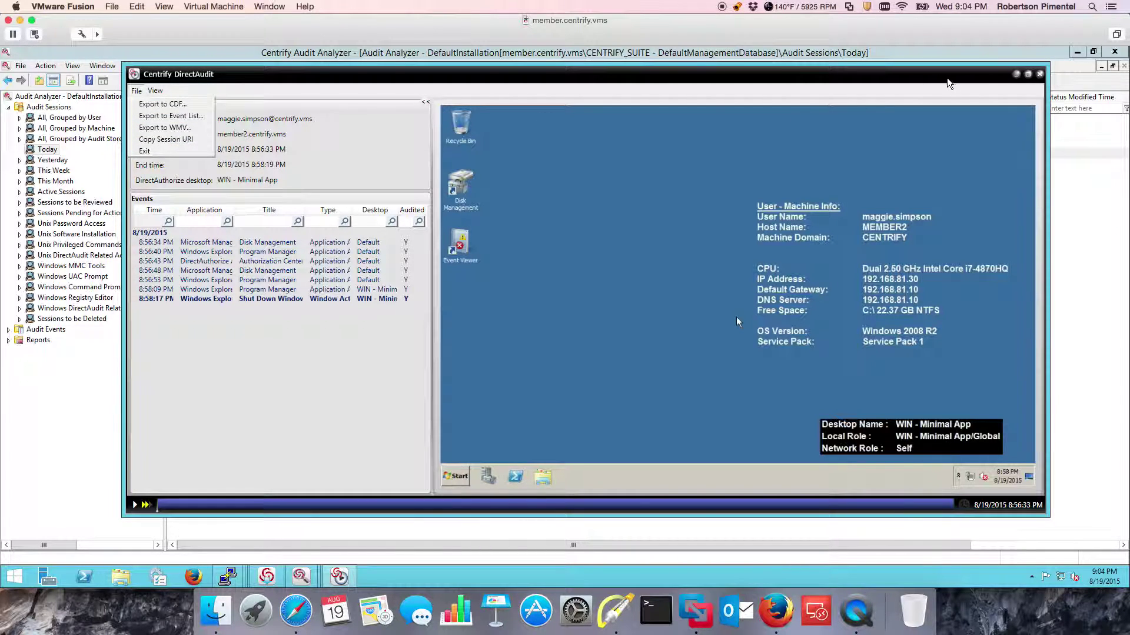
left_click(1039, 74)
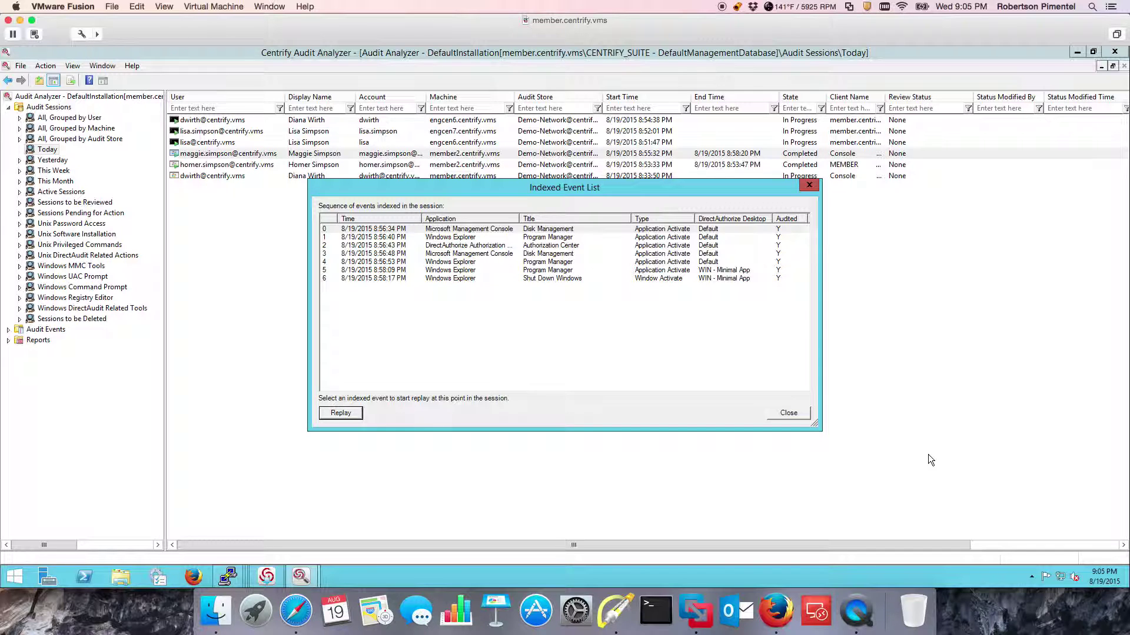
left_click(809, 186)
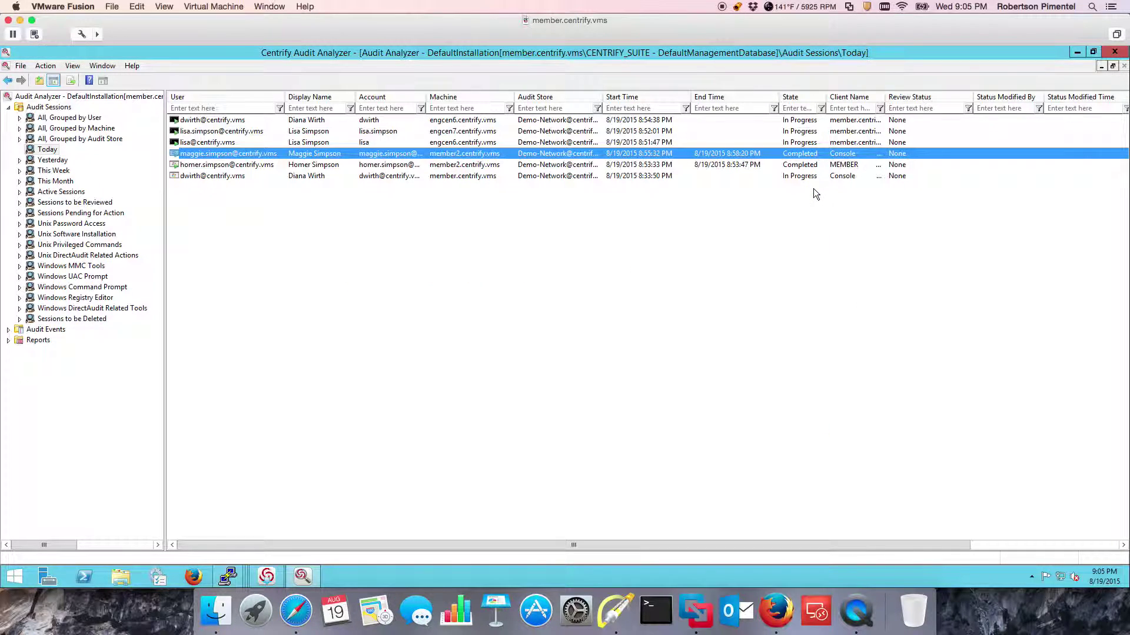